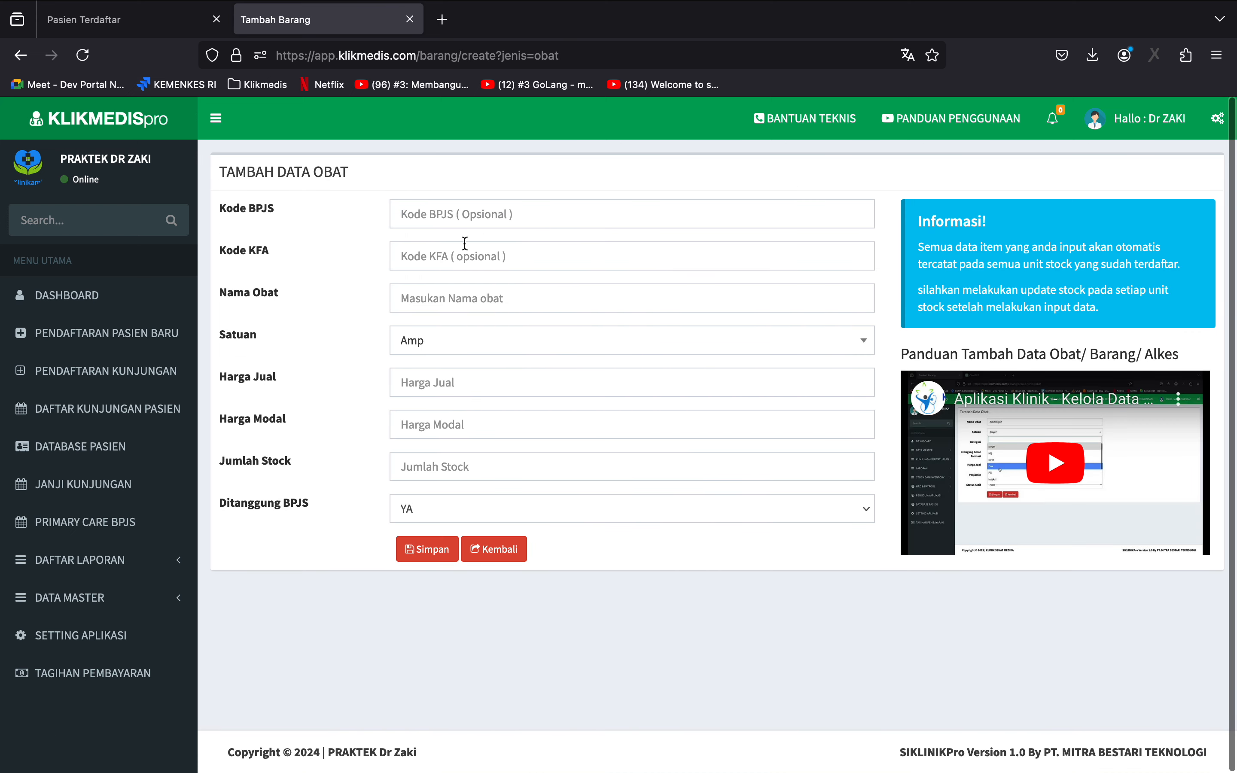
click(475, 297)
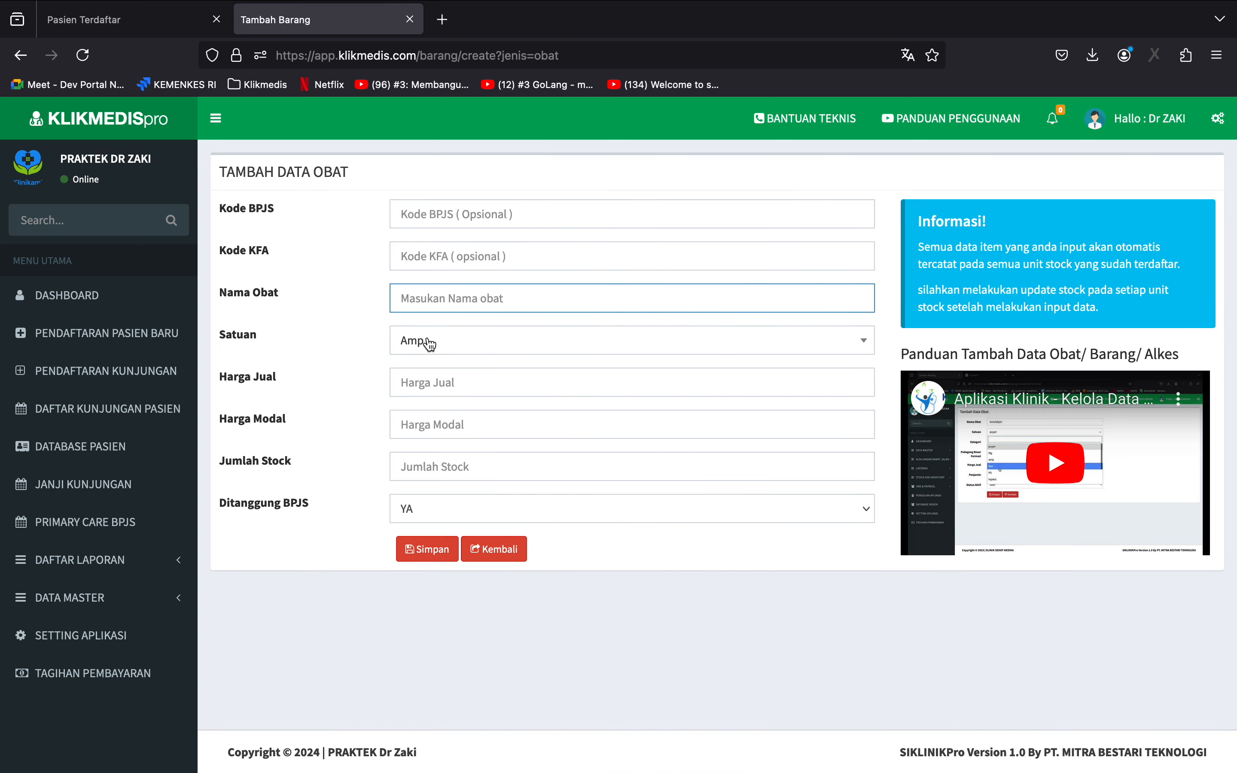
click(290, 416)
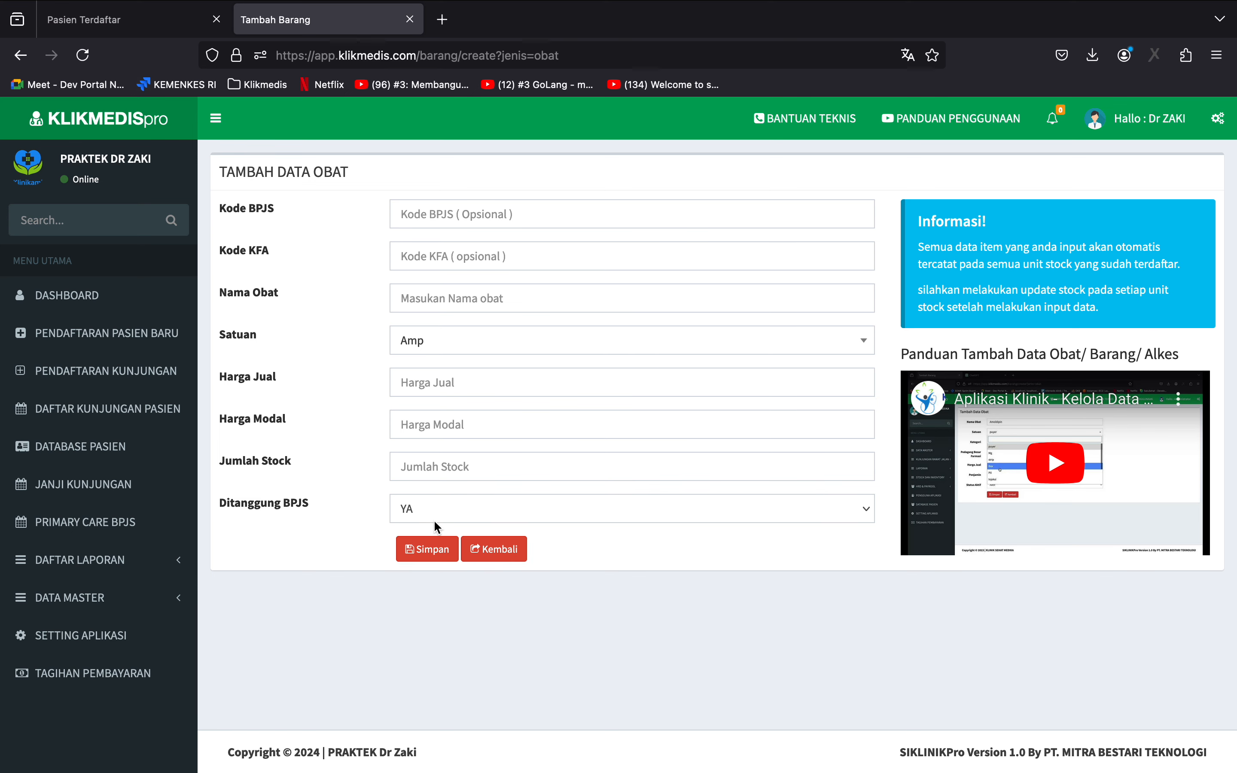
click(483, 551)
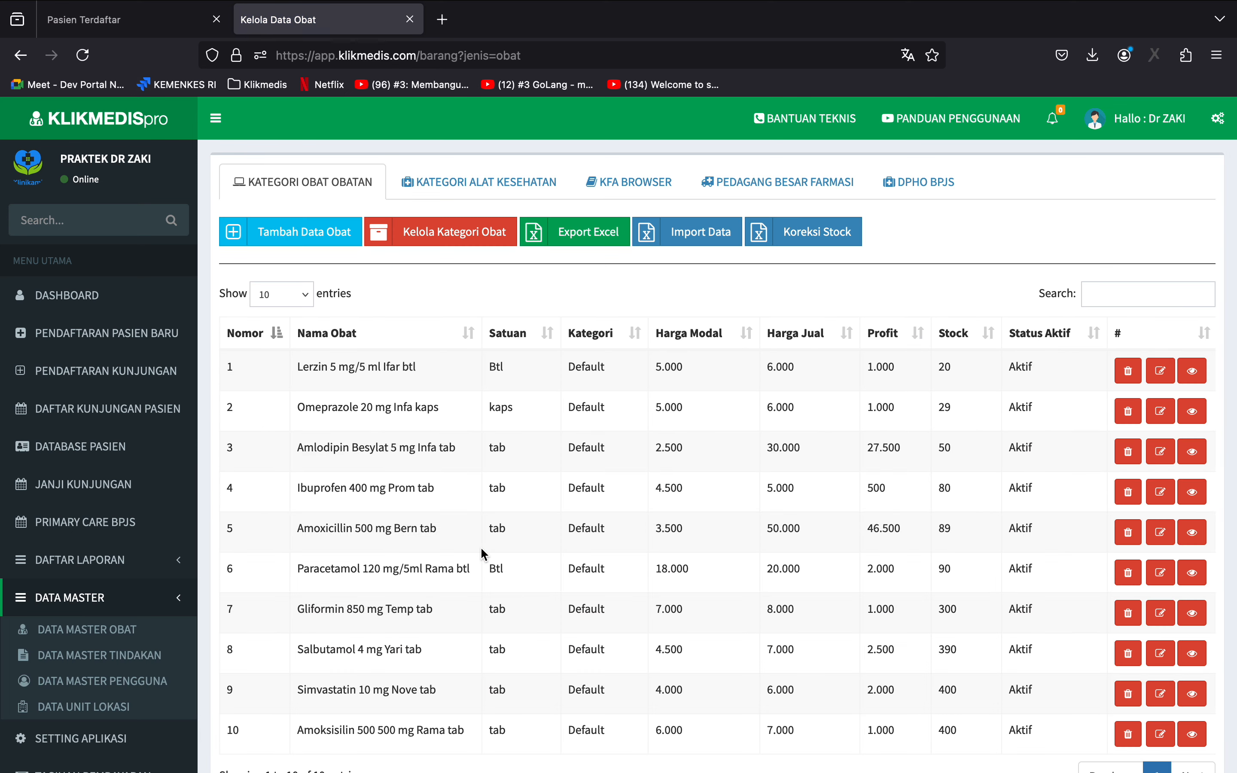
Add Ibuprofen 200 mg Tablet (NOVAPHARIN) from the KFA Browser with selling price 6000, cost price 5000 and stock 20, and save it.
click(628, 182)
click(632, 382)
text(6000)
key(Tab)
text(5000)
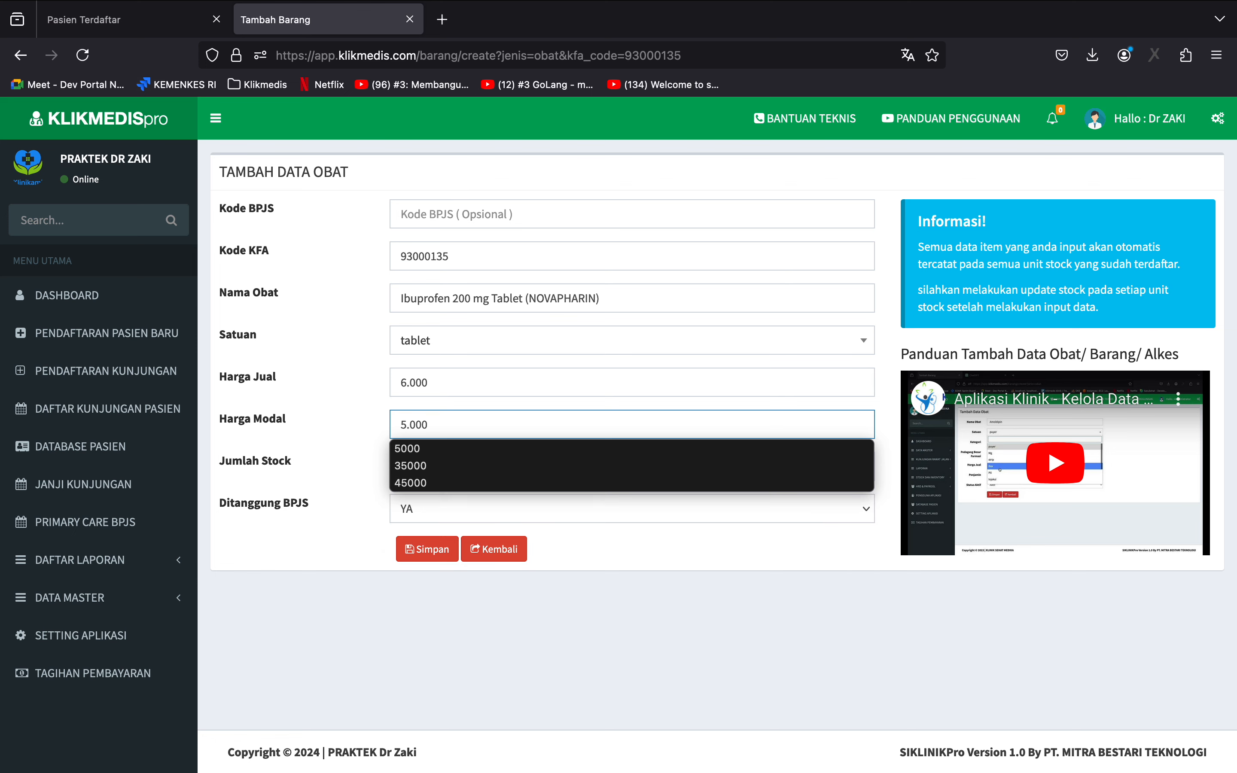
key(Tab)
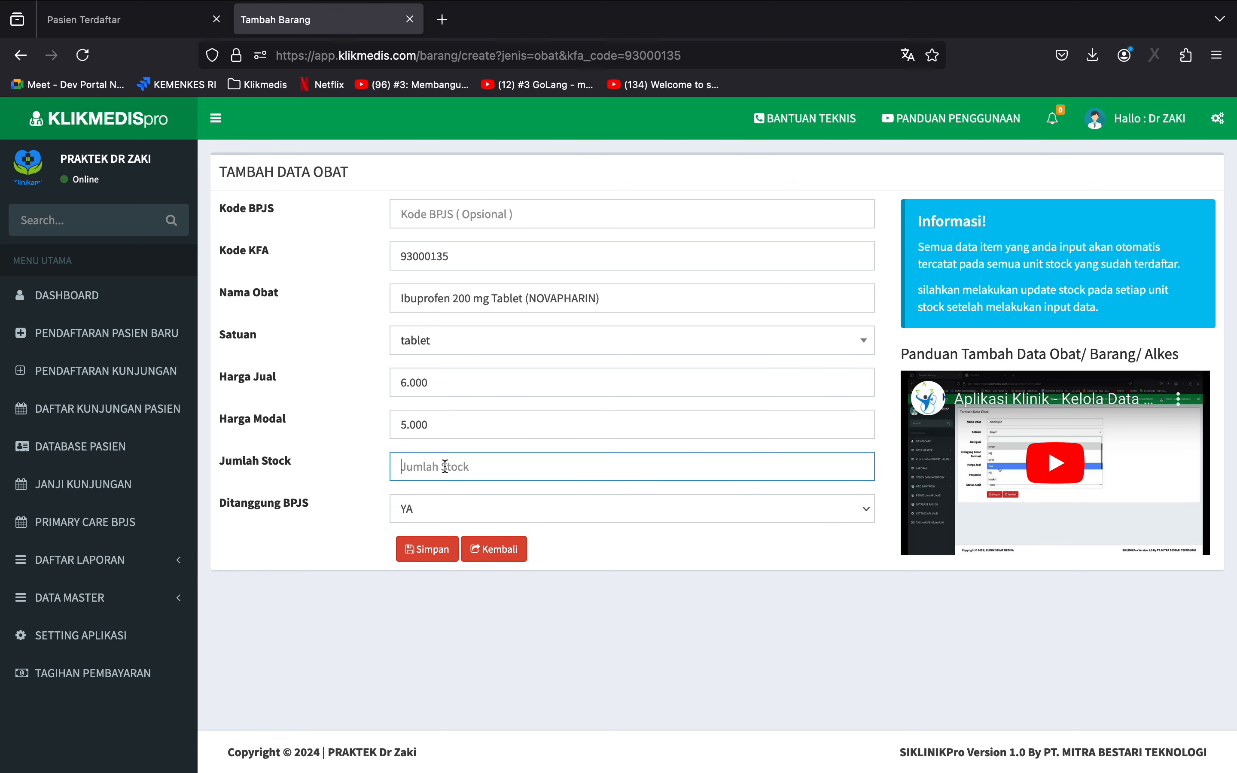
text(20)
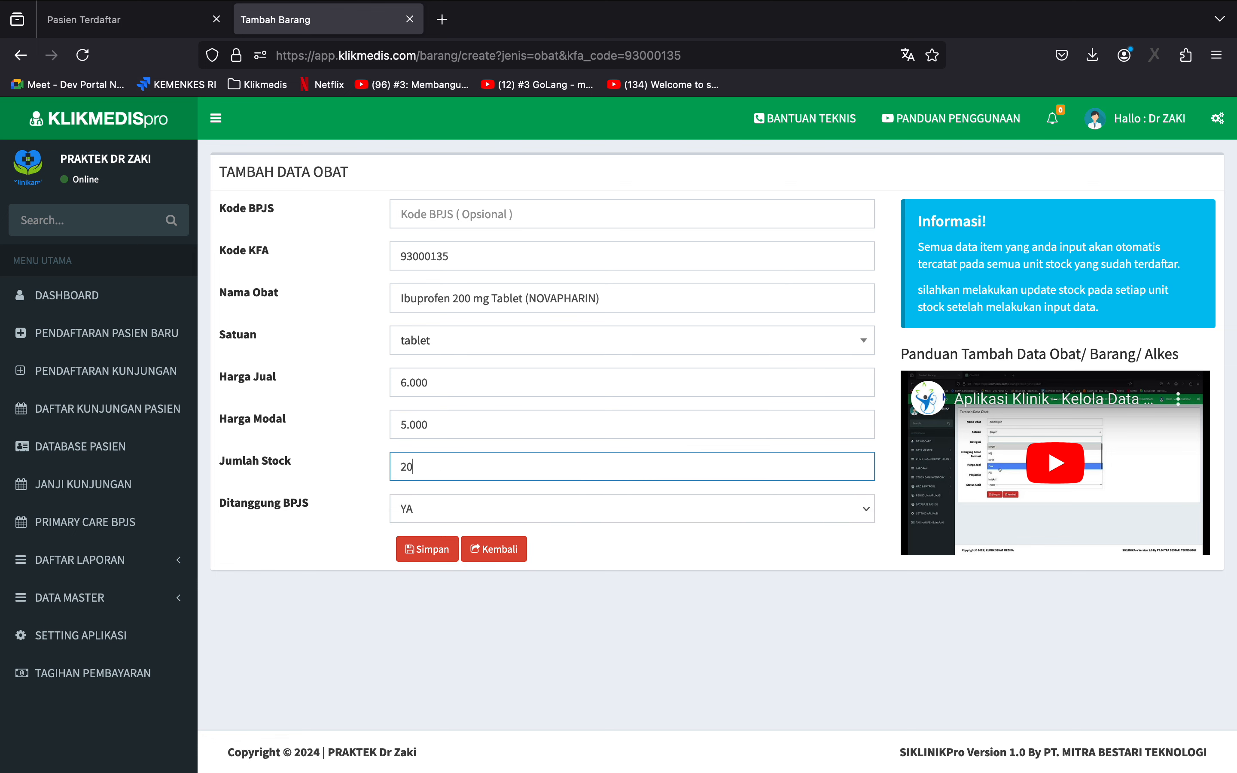
click(433, 550)
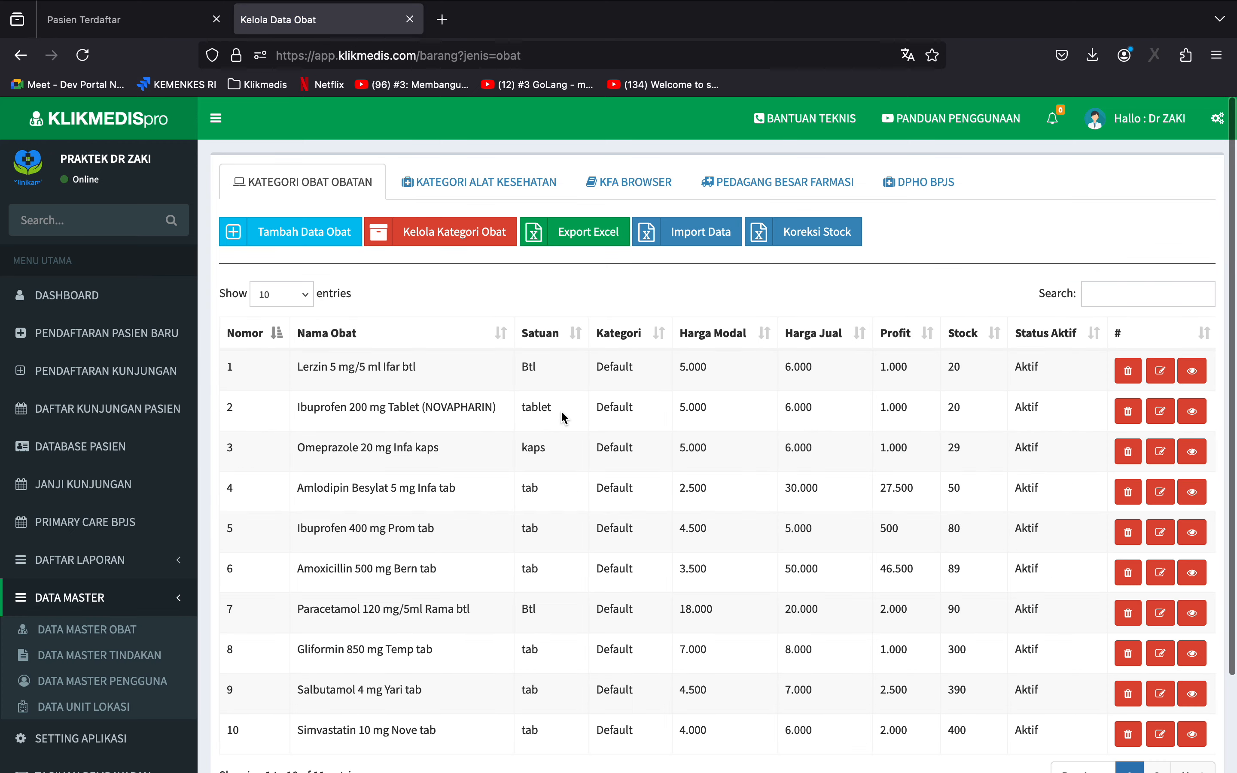
Return to the KFA Browser's item list.
click(22, 60)
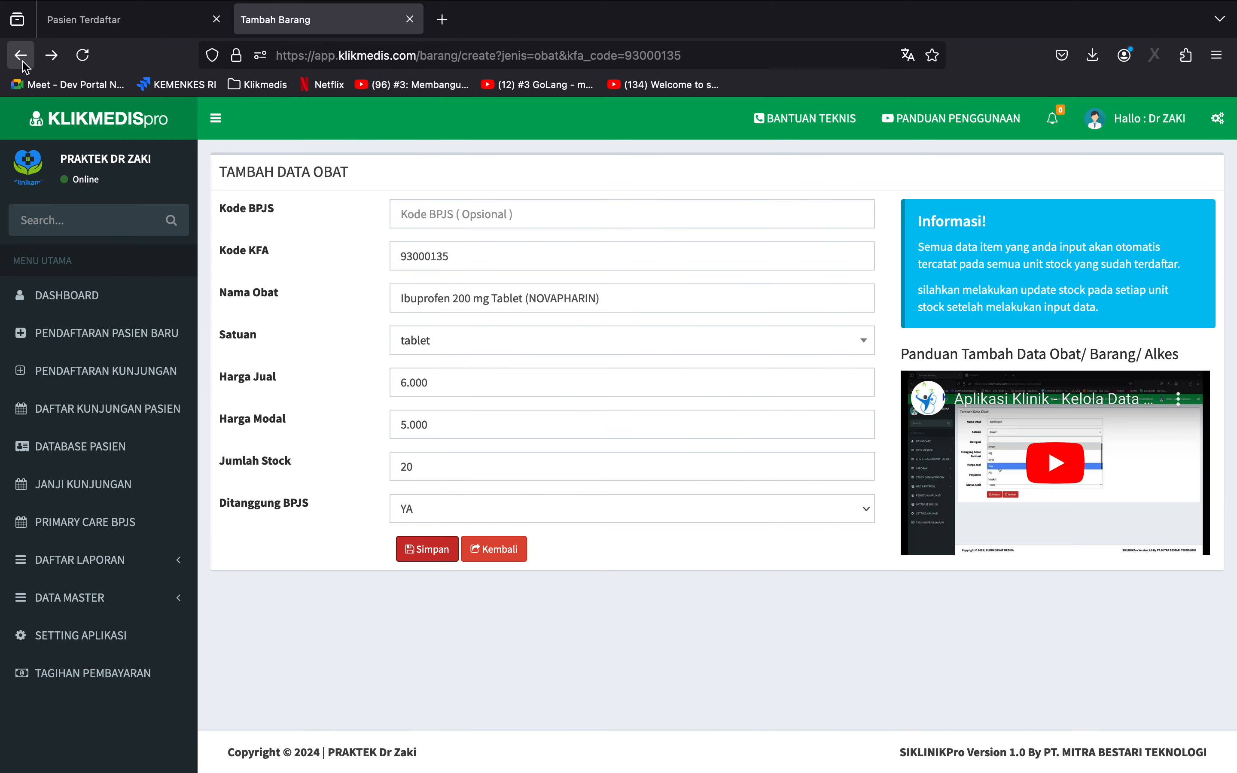
click(22, 55)
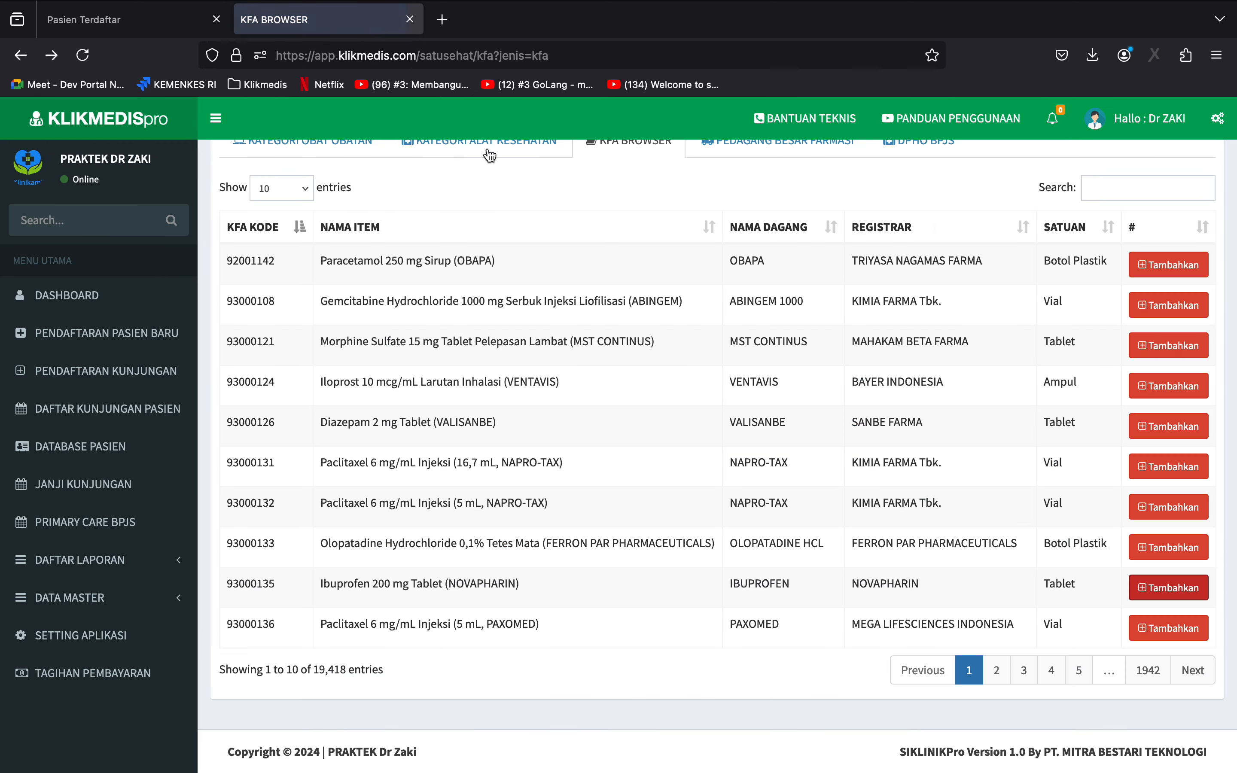
click(1127, 189)
scroll(1127, 189, up, 2)
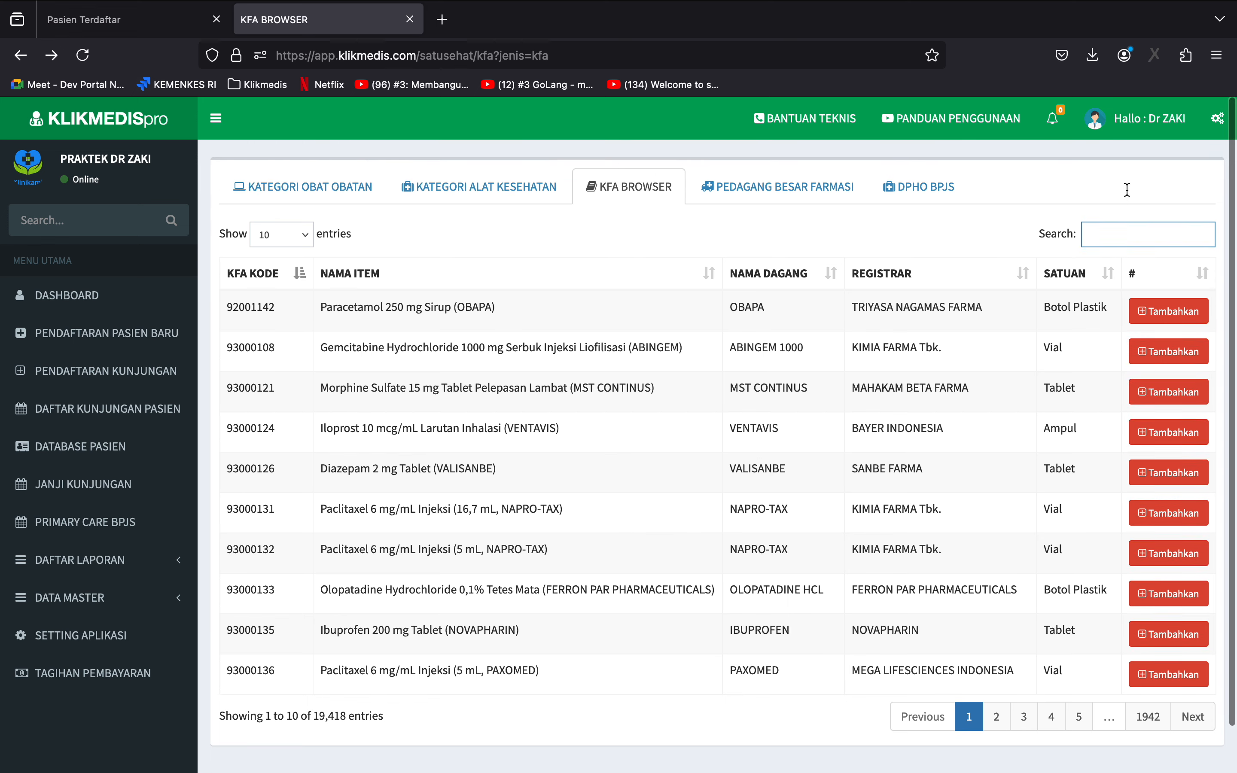
Search the clinic's medicine list for "ibu", and reset it to the full list.
click(291, 183)
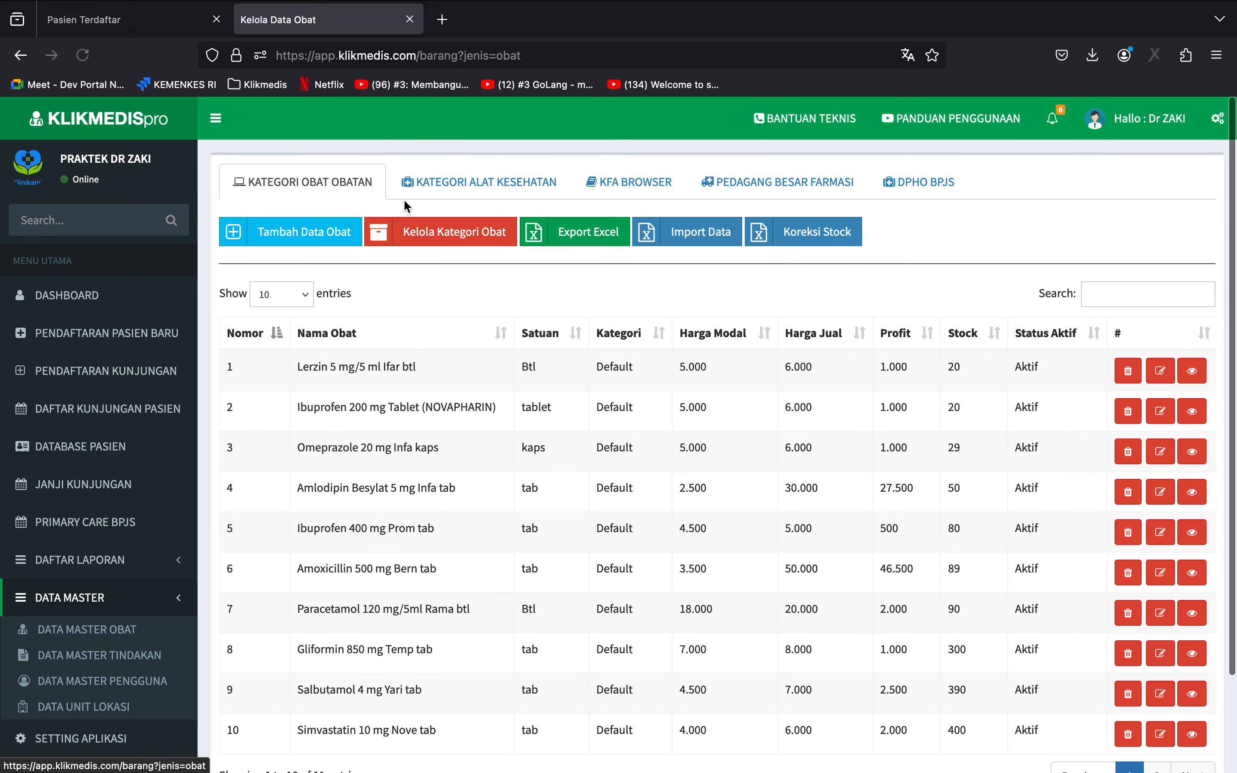
click(1094, 295)
text(ibu)
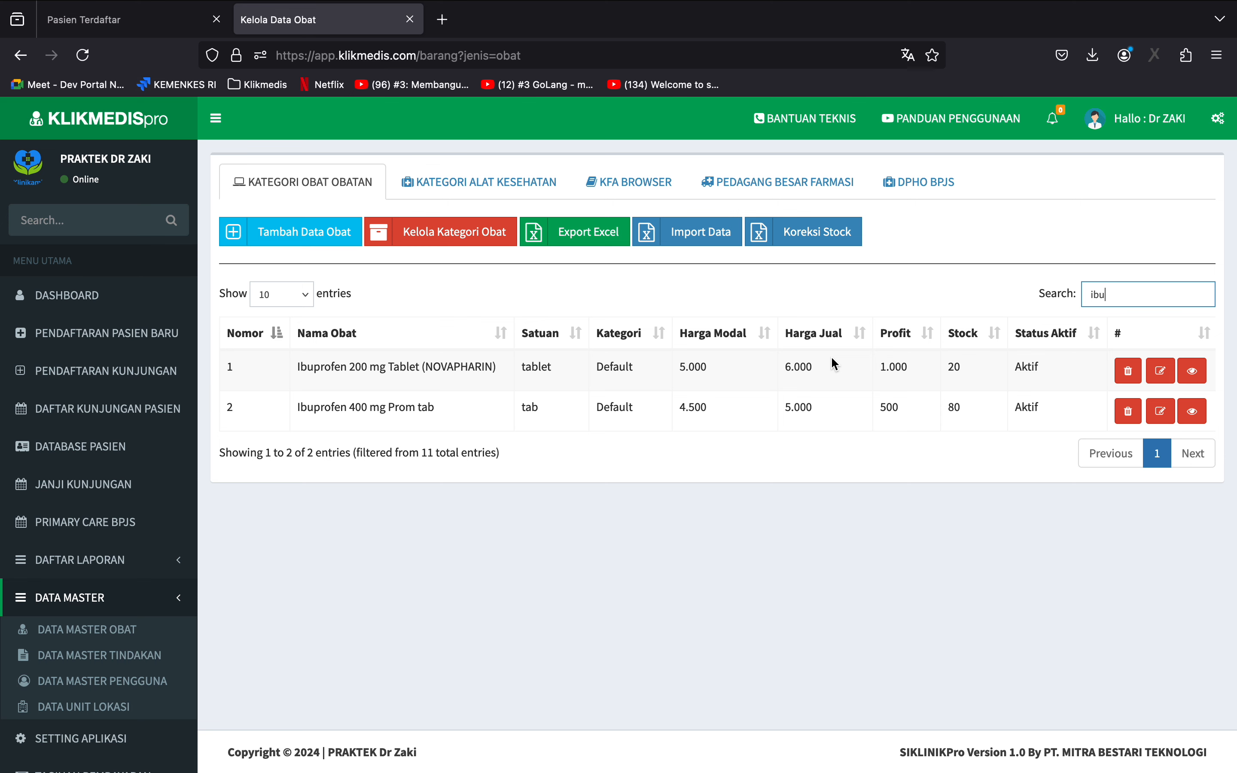
click(94, 632)
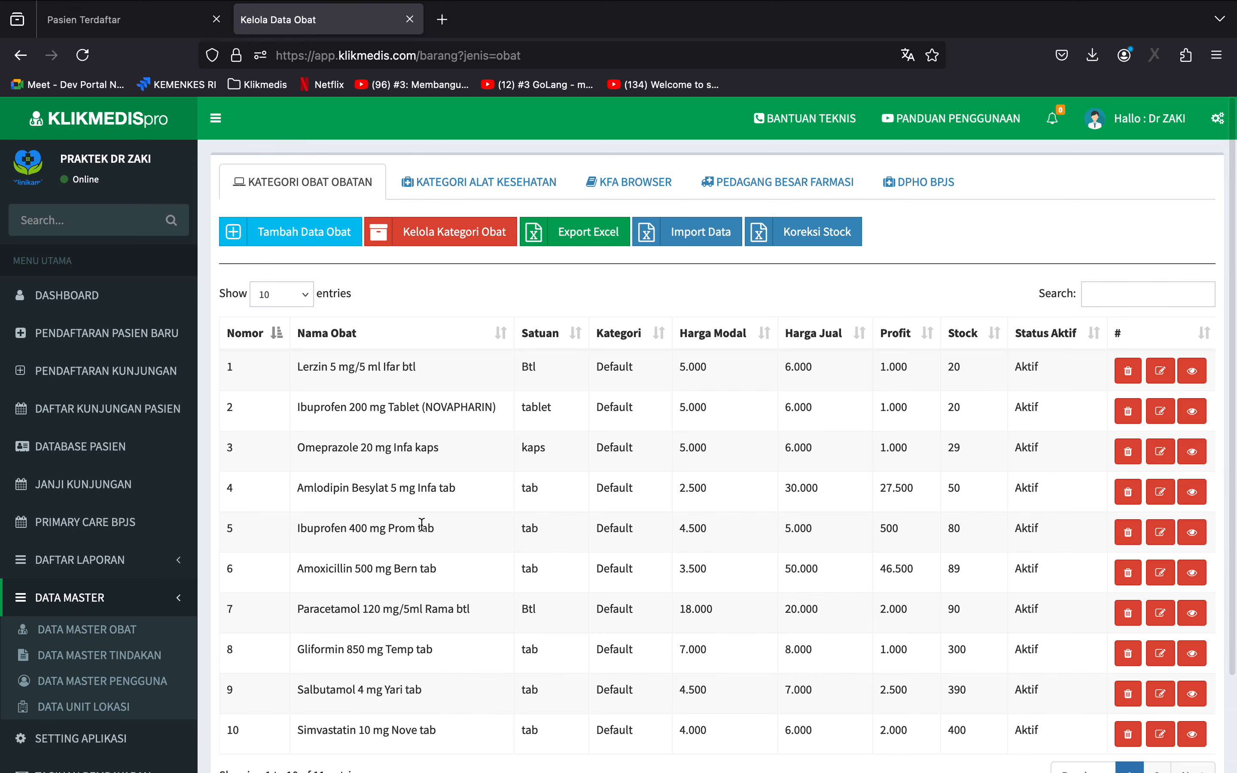
Start a new medical procedure record named Suntik Vitamin with a total cost of 60000.
click(99, 655)
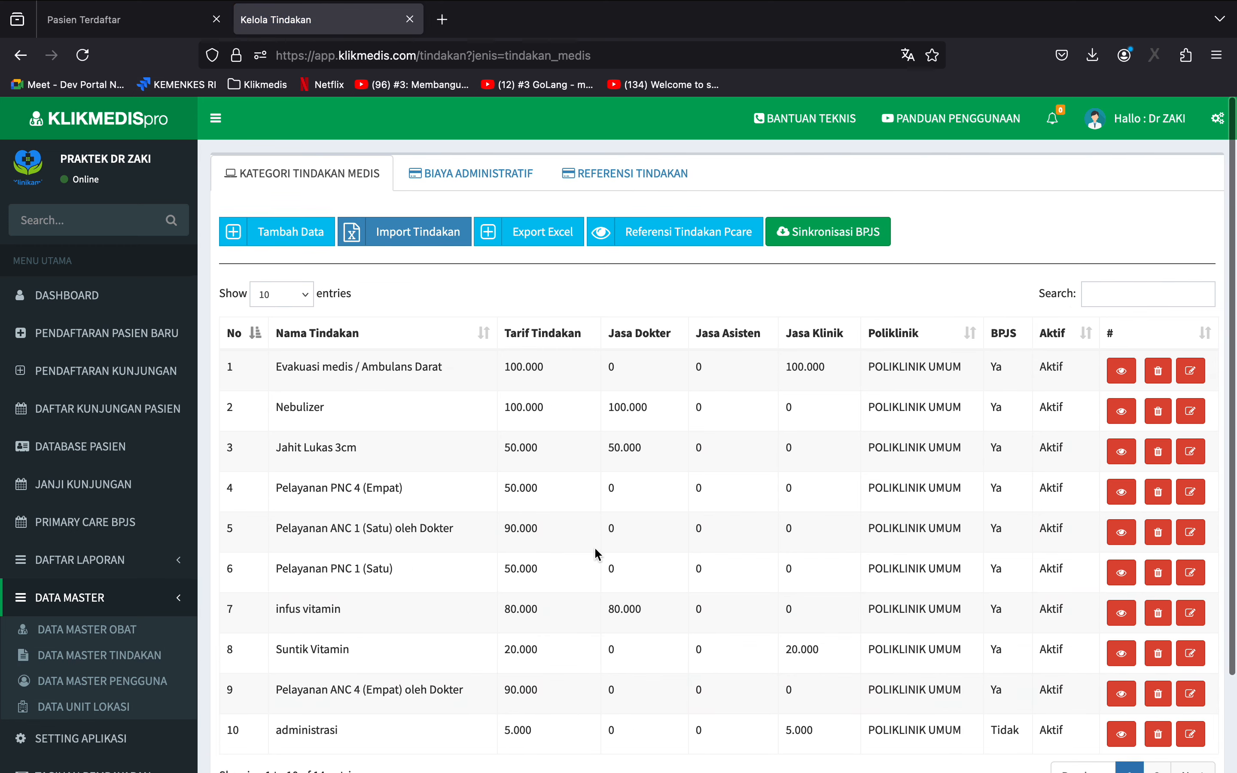
click(277, 231)
click(632, 214)
text(Suntik Vitamin)
click(511, 256)
text(60000)
Set the procedure's doctor fee to 60000 and its BPJS coverage to Ya, save it, and review the procedure list.
click(511, 298)
text(60000)
click(438, 425)
click(440, 438)
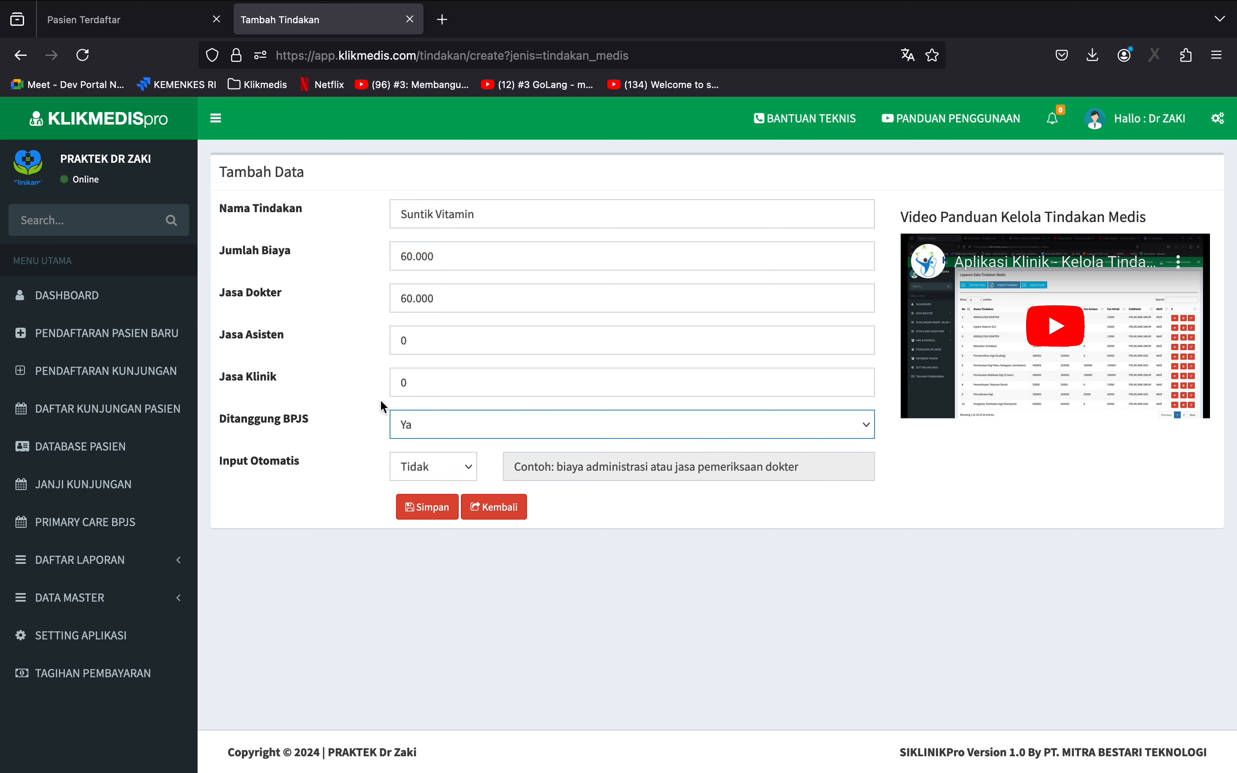
click(422, 508)
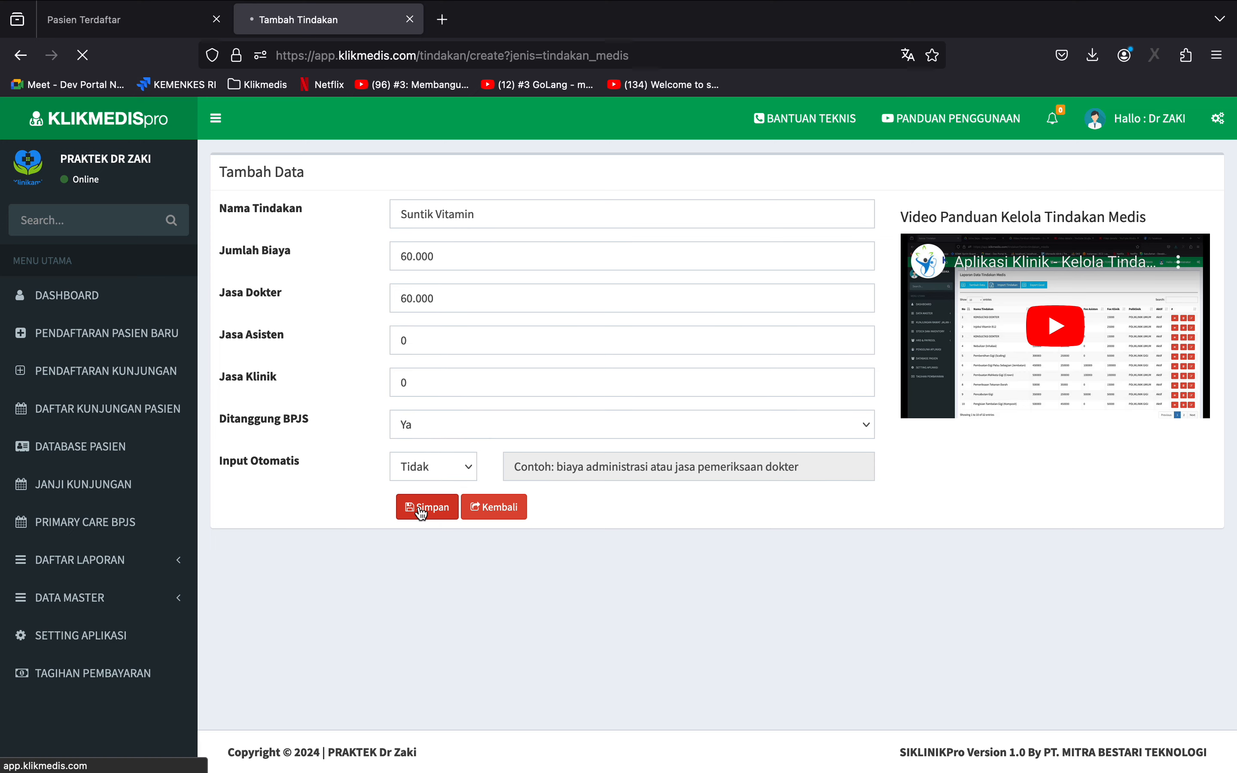
scroll(417, 505, down, 4)
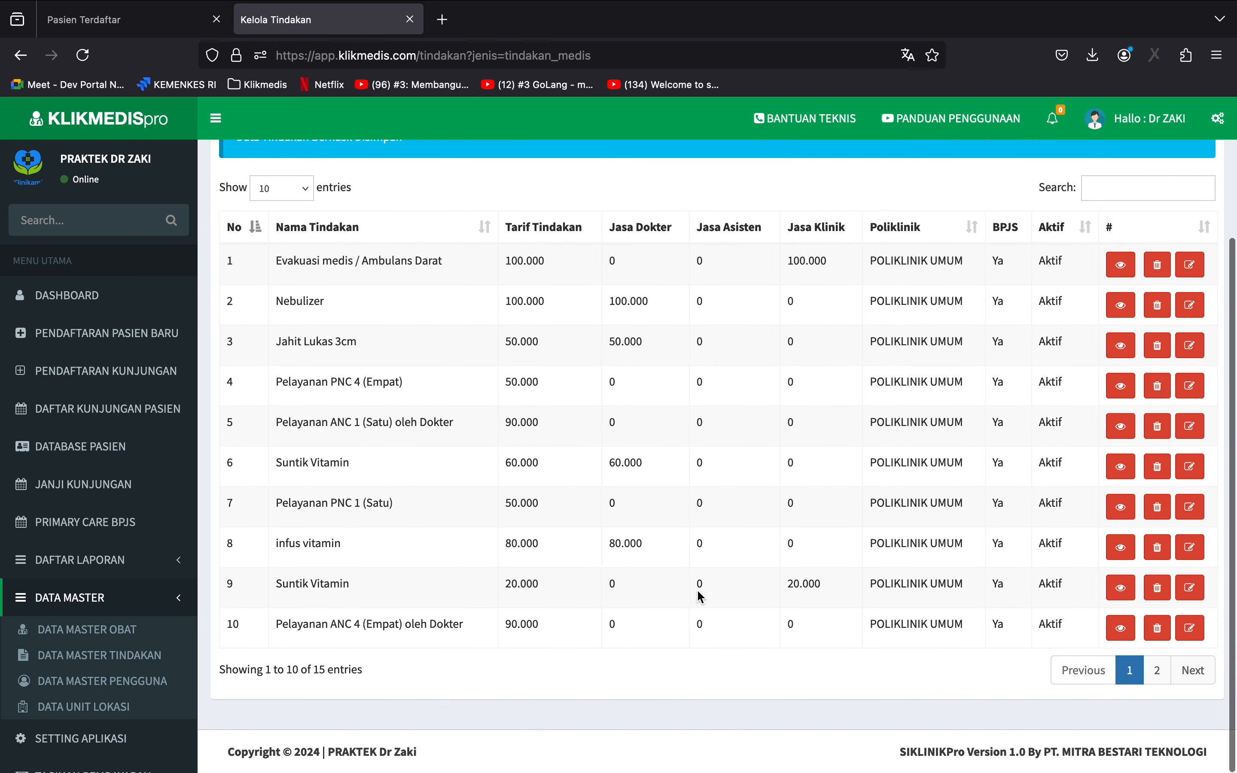
scroll(595, 589, up, 1)
scroll(595, 589, up, 3)
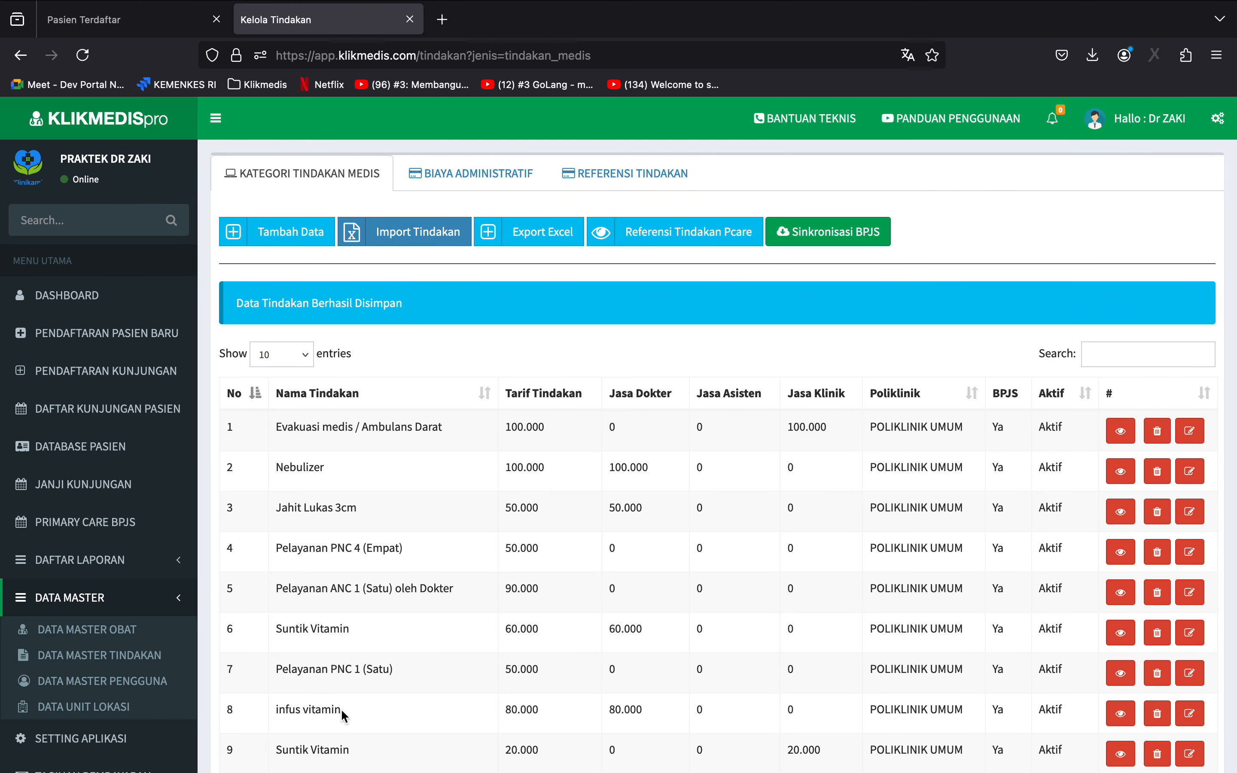
Open a new patient registration and fill in the patient's KTP number from the saved entries.
click(38, 337)
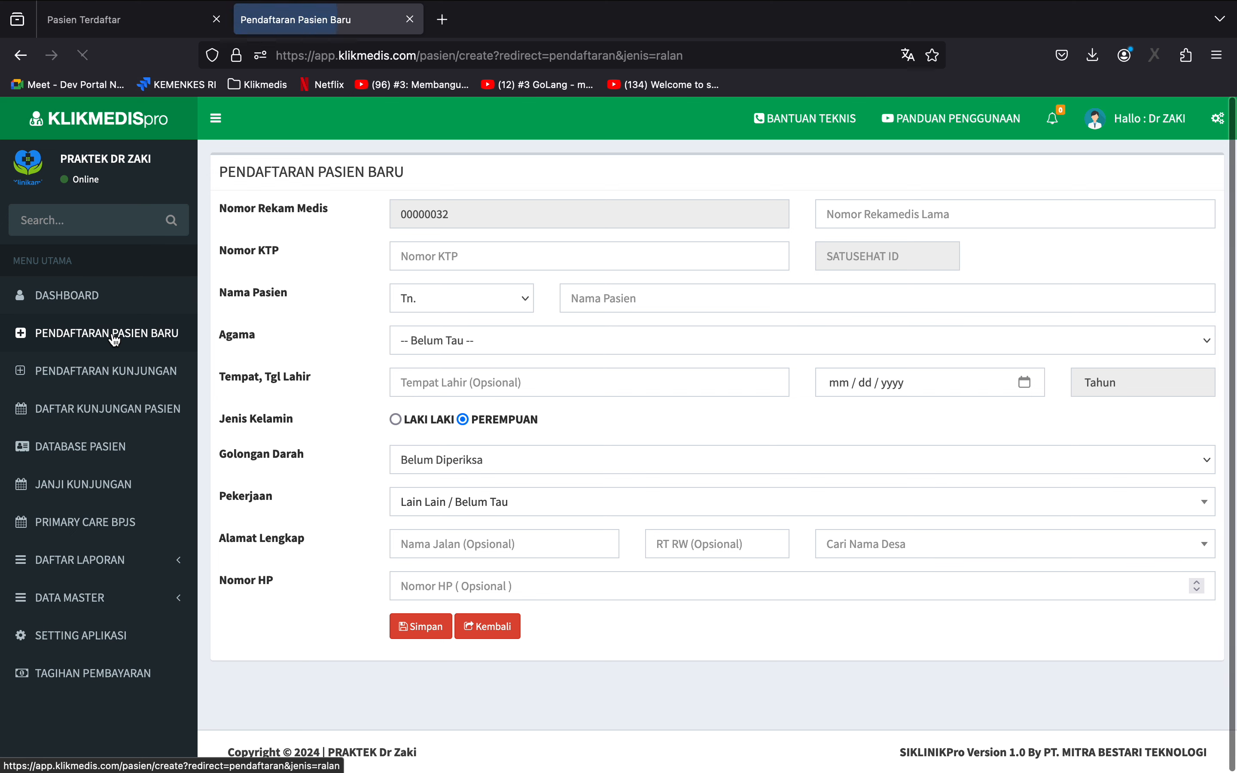
click(475, 262)
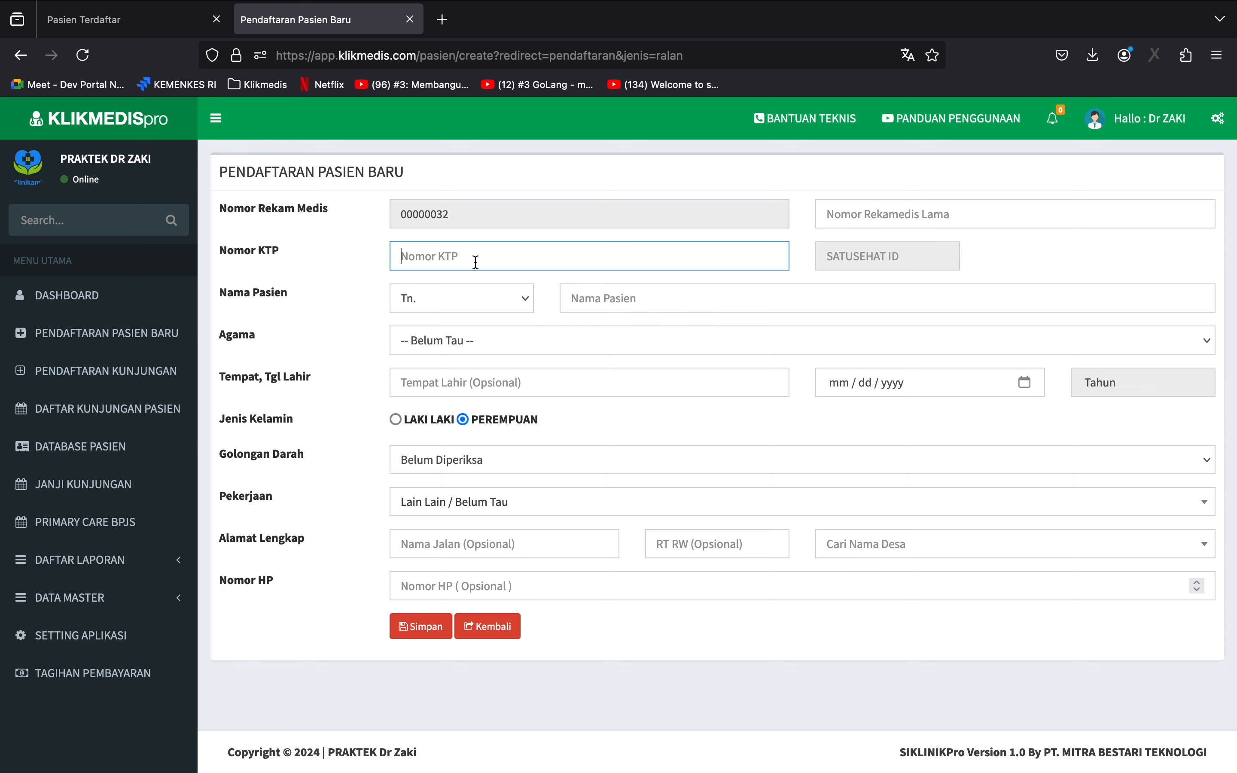
text(1)
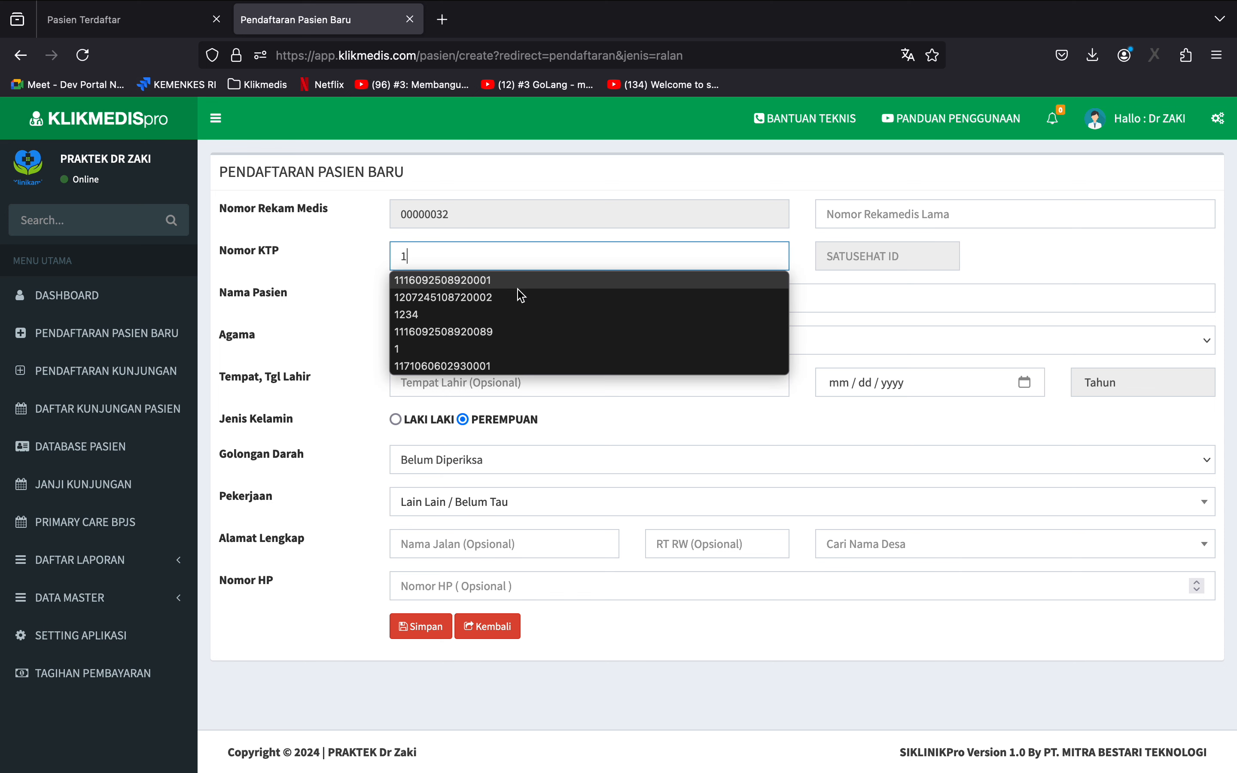
click(517, 293)
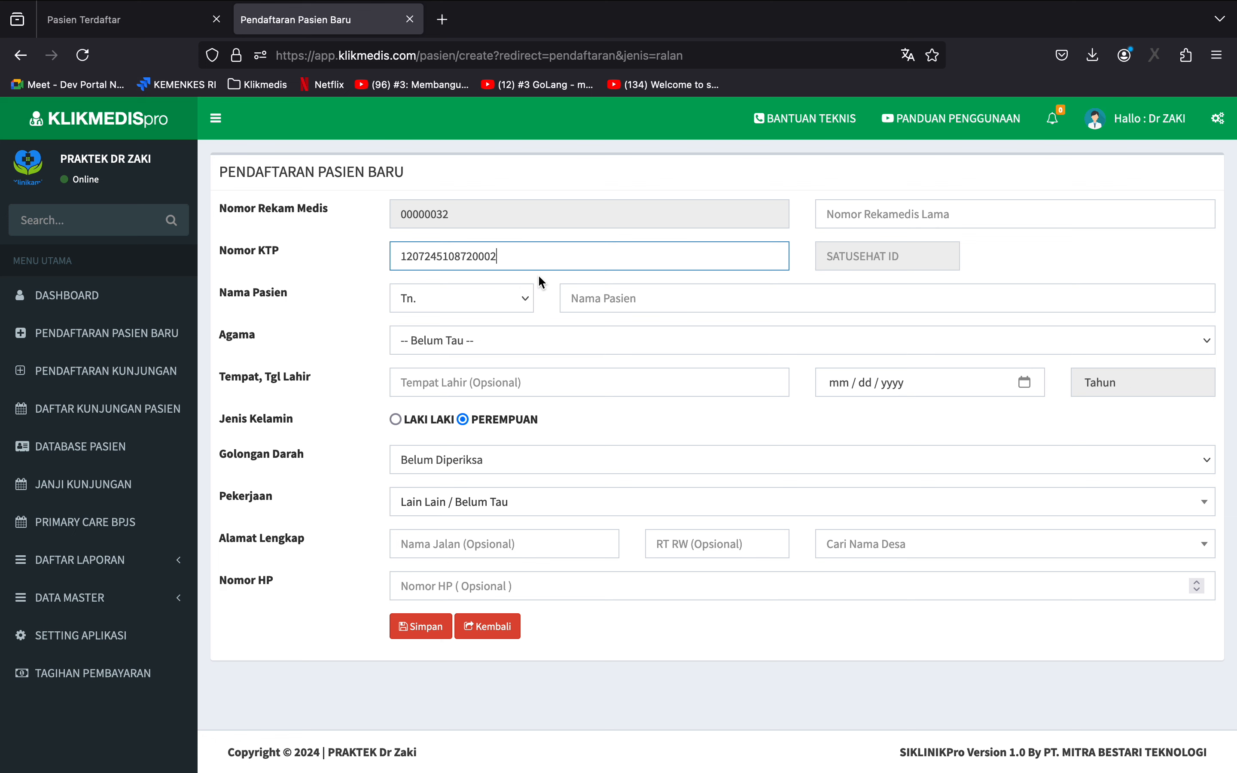
Clear the KTP number from the registration form and place the cursor in the patient name field.
key(super+a)
key(BackSpace)
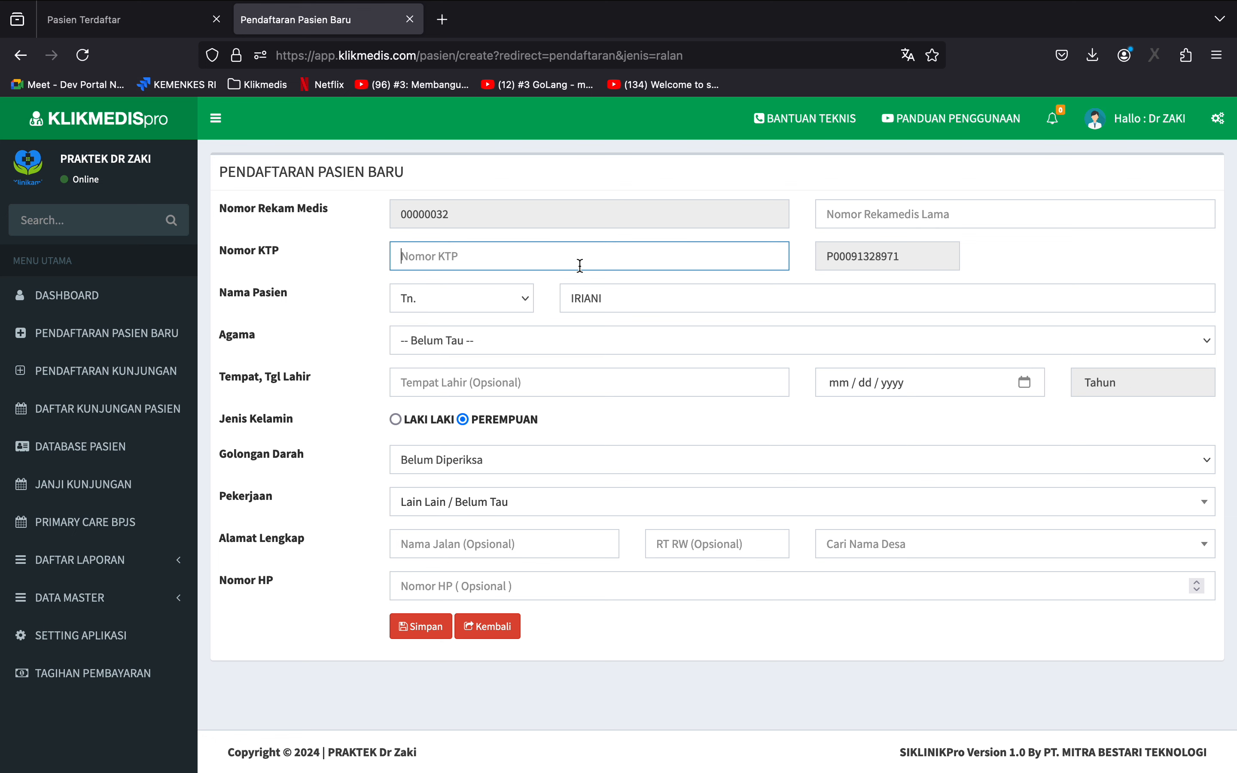
click(635, 303)
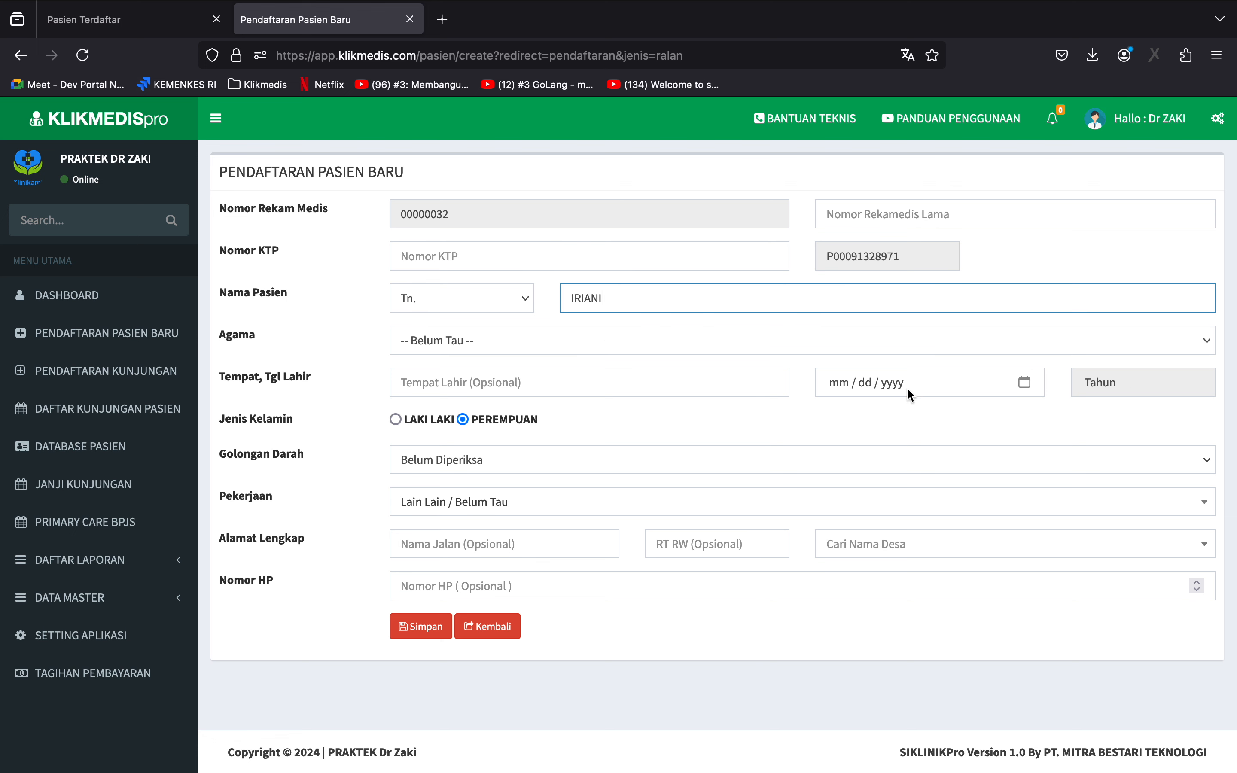
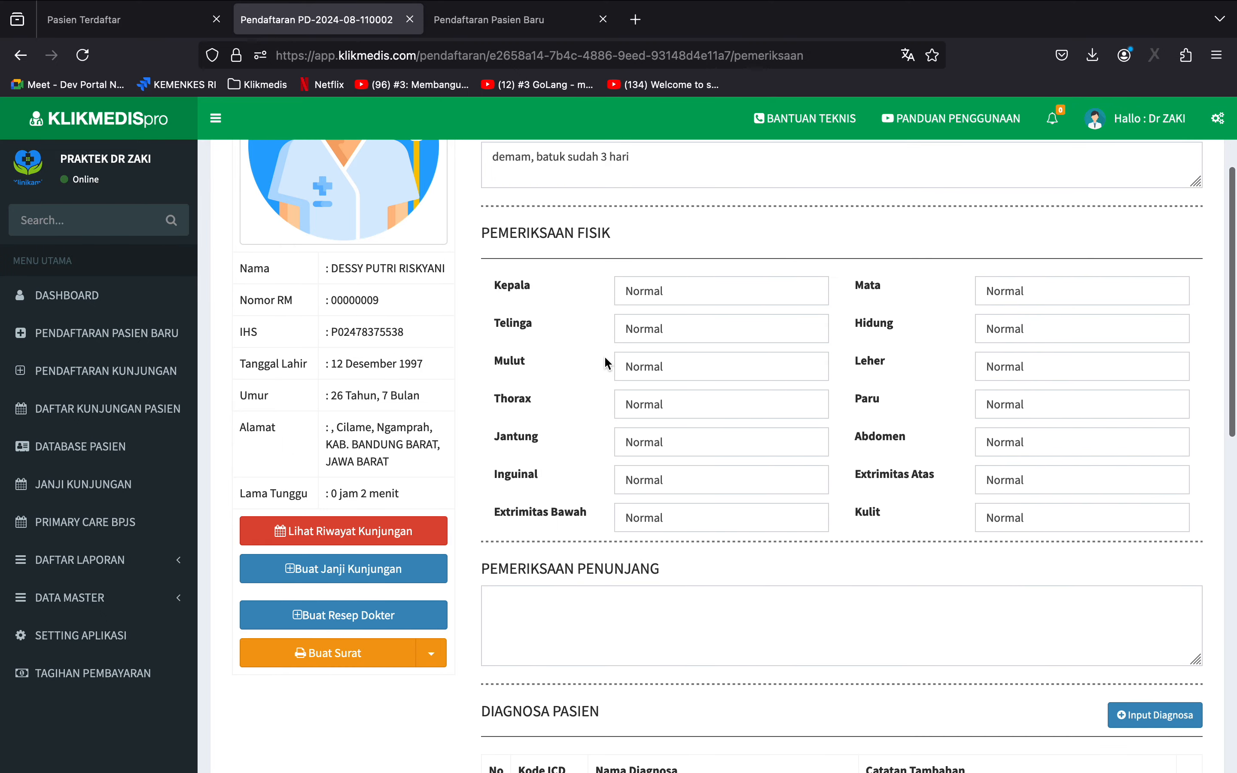
click(703, 299)
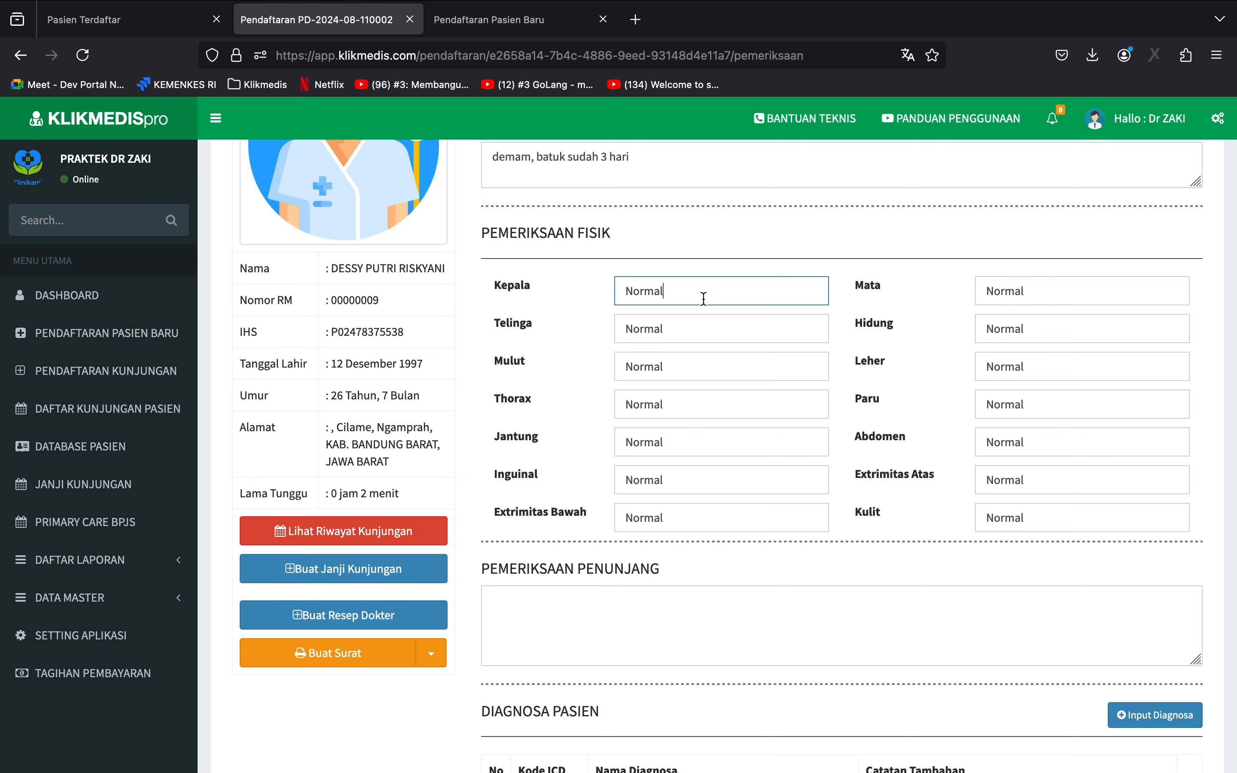
key(BackSpace)
key(BackSpace)
key(BackSpace)
key(BackSpace)
key(BackSpace)
key(BackSpace)
key(super+z)
Record Bengkak as the Mulut finding in the physical examination.
click(685, 356)
key(super+a)
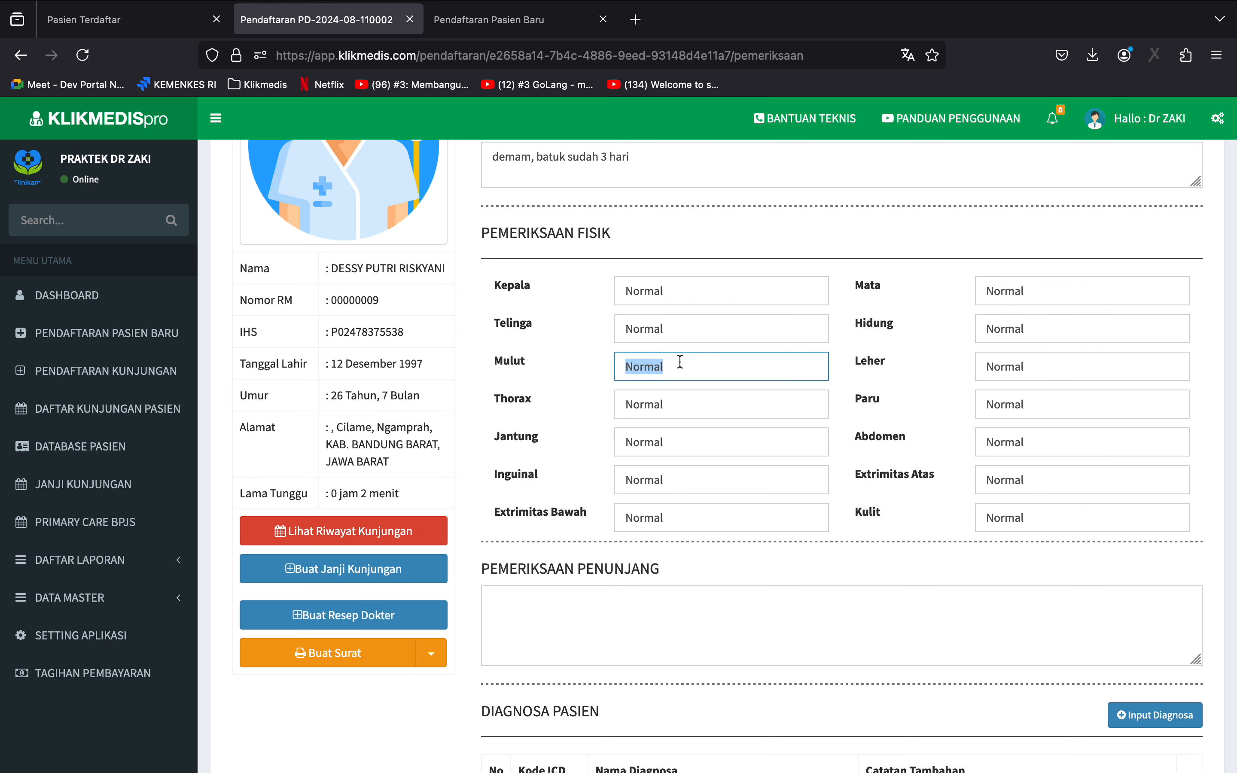
text(Bengkak)
Add the diagnoses A01.1 Paratyphoid fever A and A01.3 Paratyphoid fever C to the patient's examination.
scroll(677, 415, down, 3)
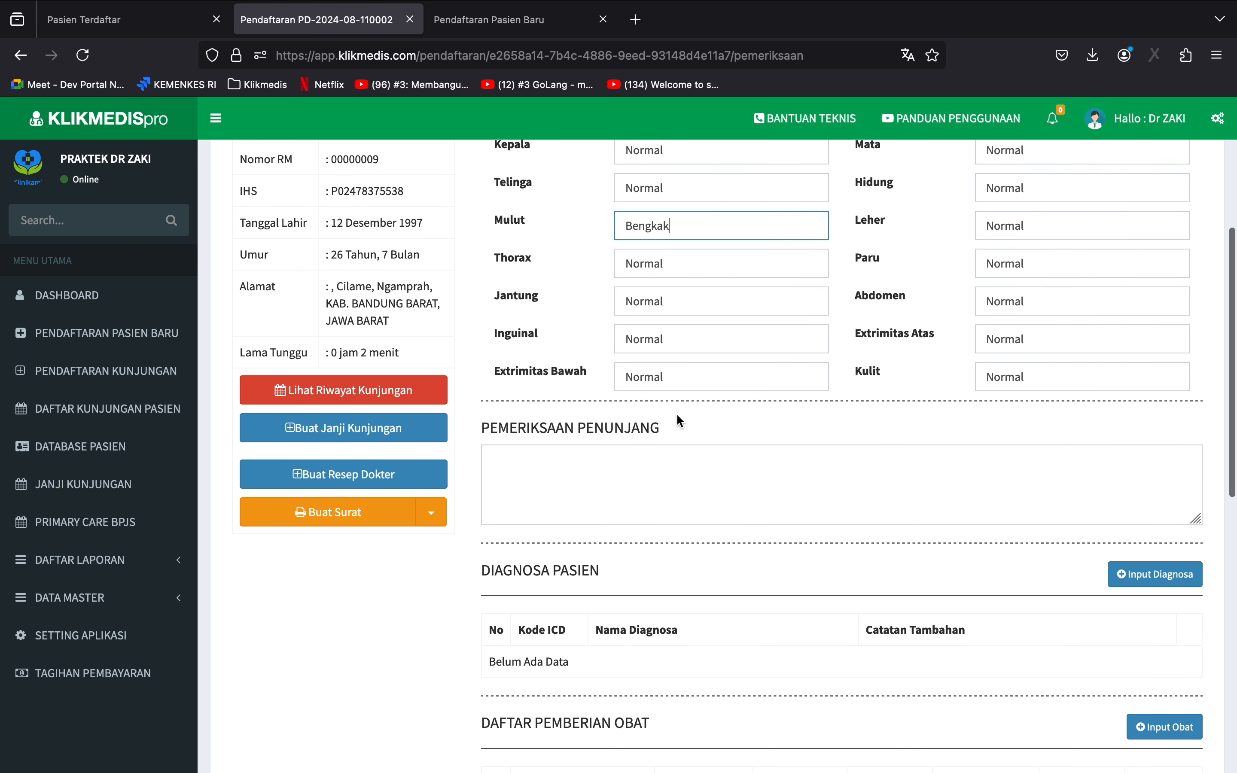
click(604, 474)
click(1155, 574)
Prescribe Paracetamol 120 mg/5ml Rama btl with quantity 1 and usage rule 3x1 setelah makan, and save it.
scroll(838, 474, down, 7)
click(1164, 415)
click(489, 232)
click(510, 300)
click(468, 293)
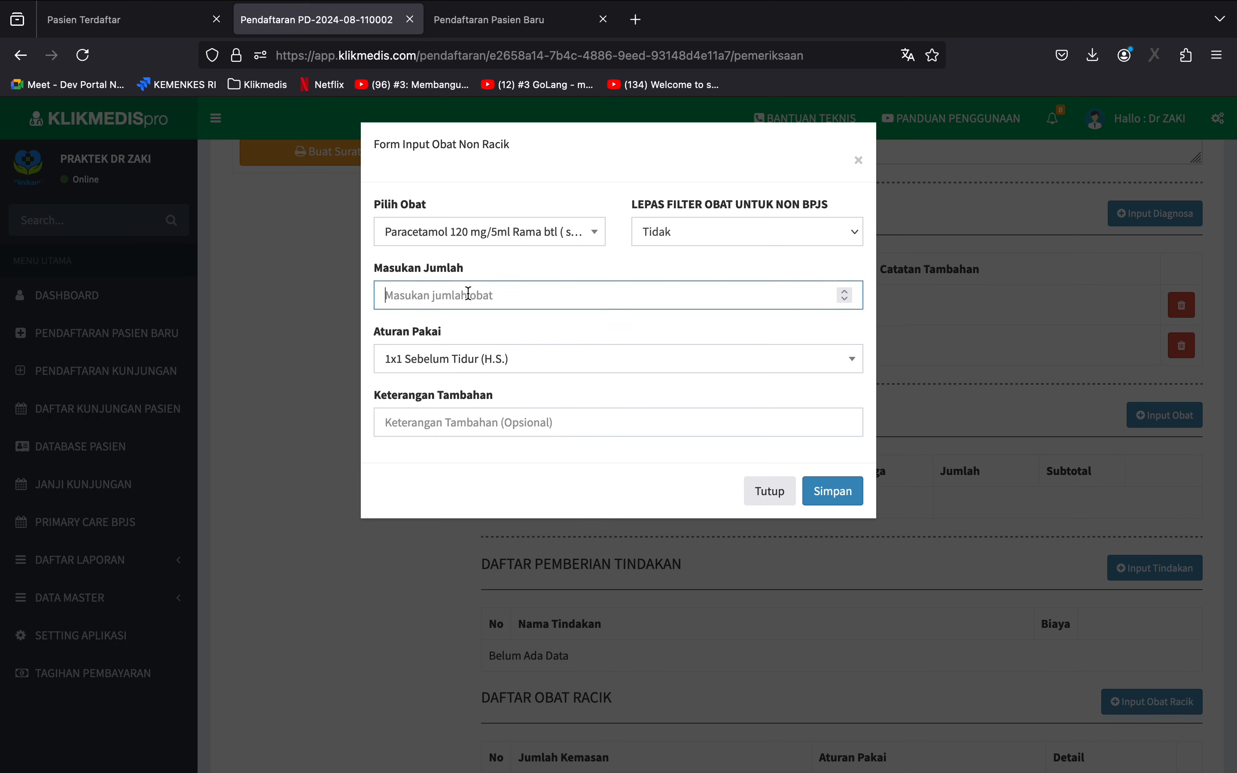
text(1)
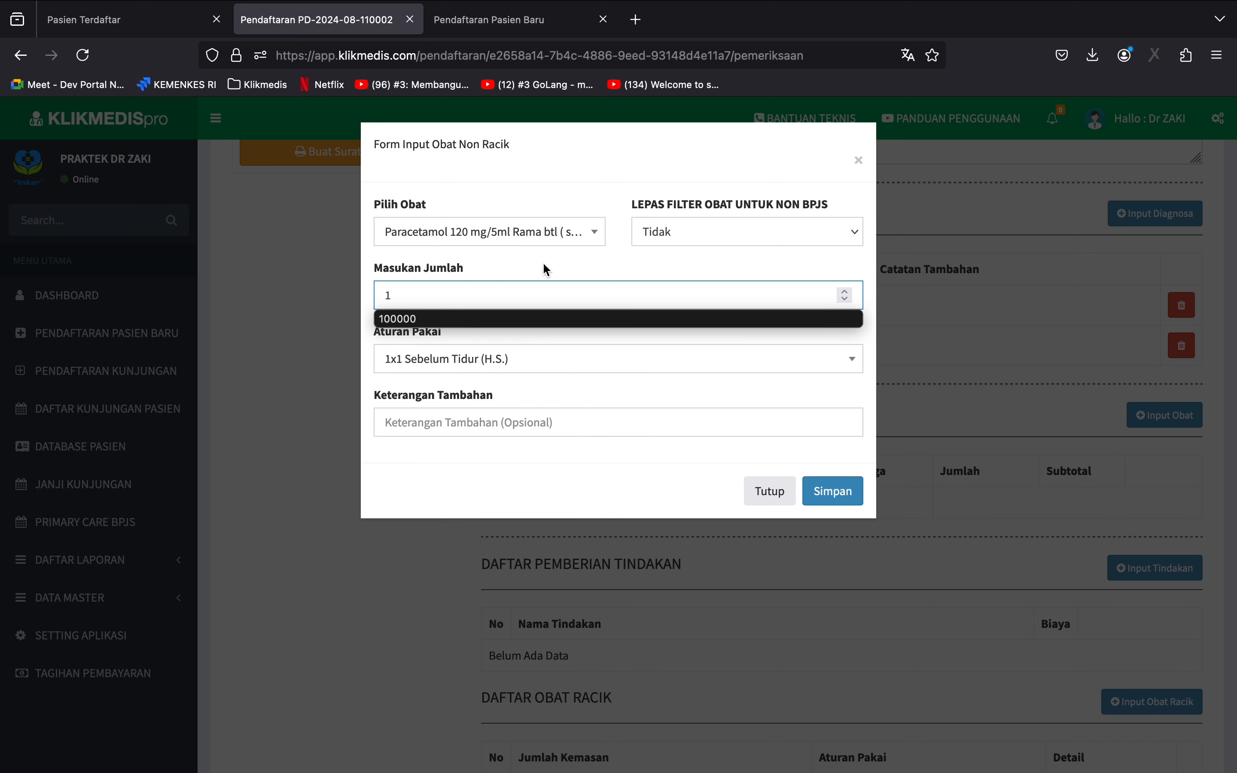
click(544, 263)
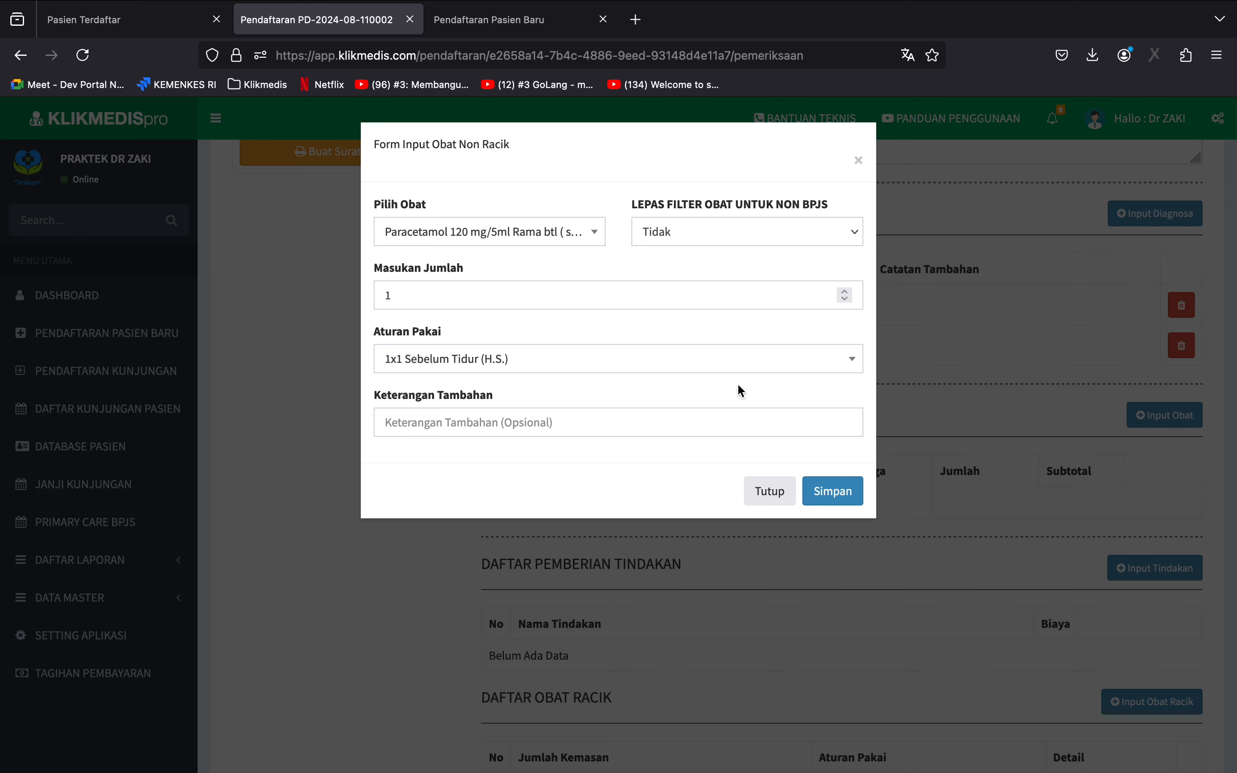
click(679, 360)
scroll(577, 464, down, 5)
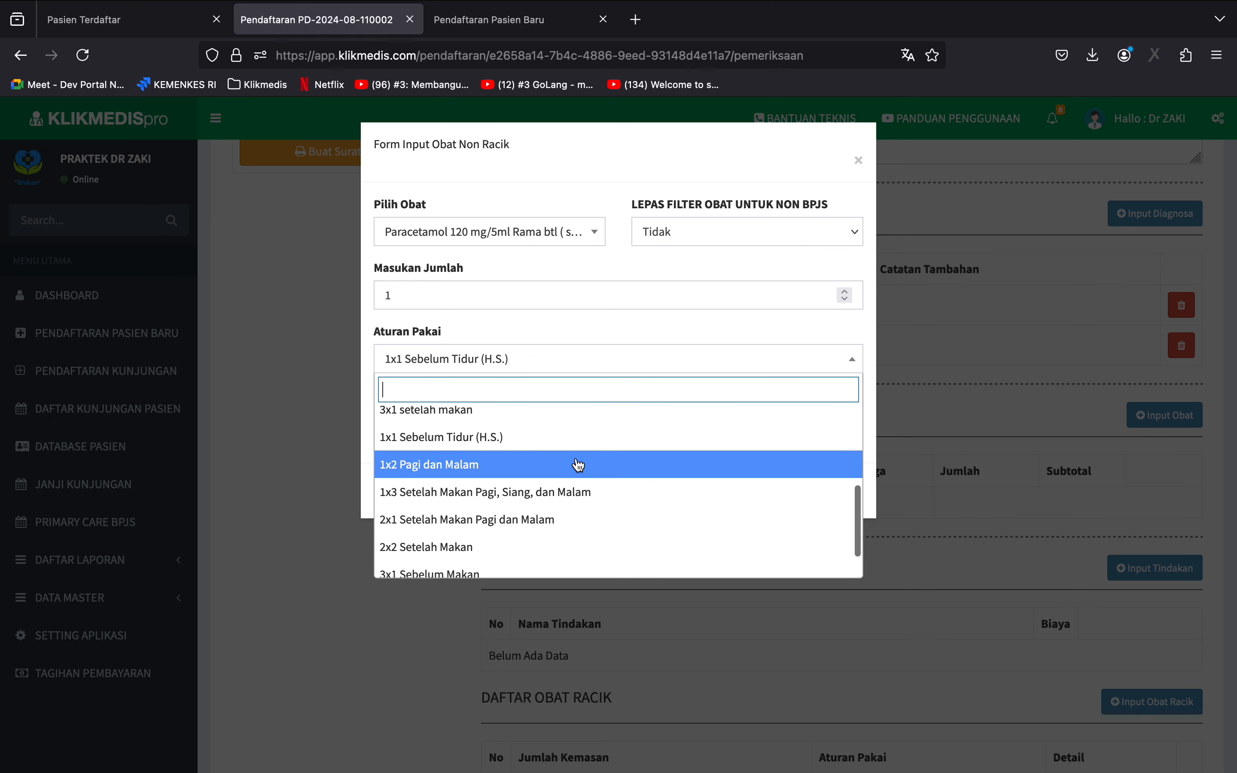
click(543, 564)
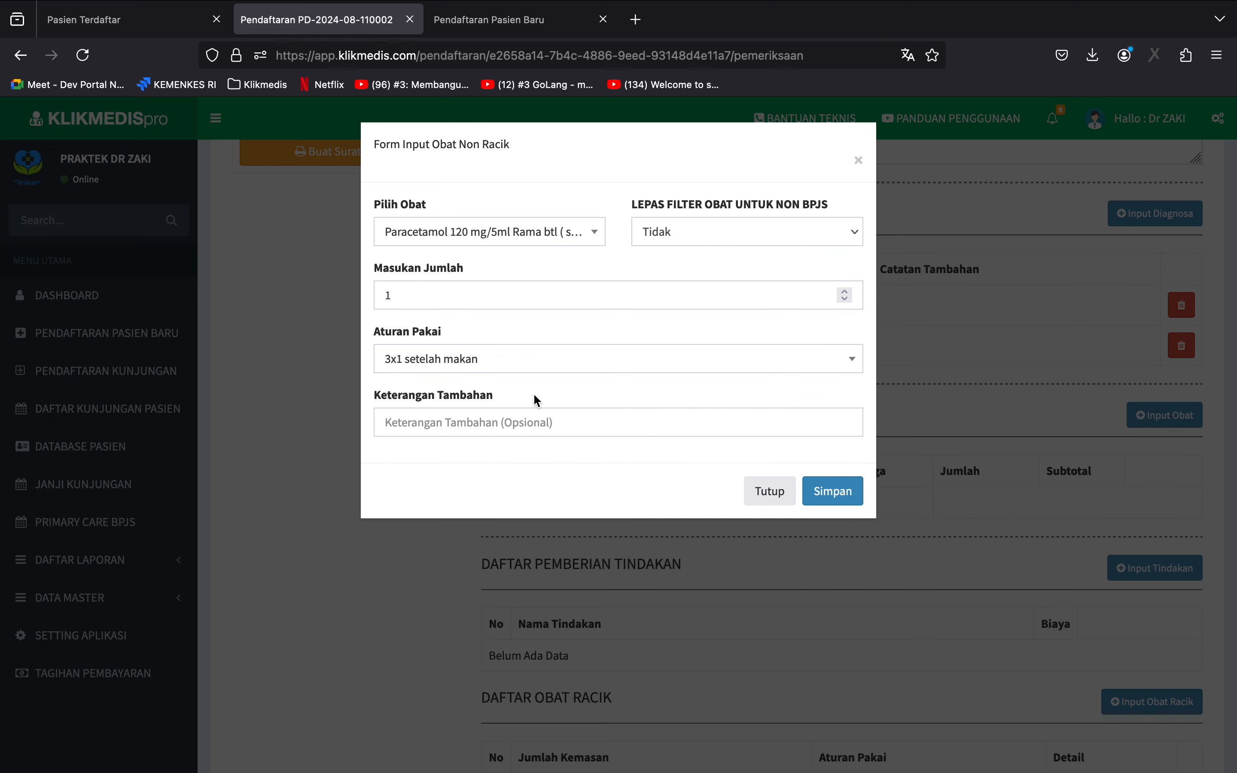
click(846, 493)
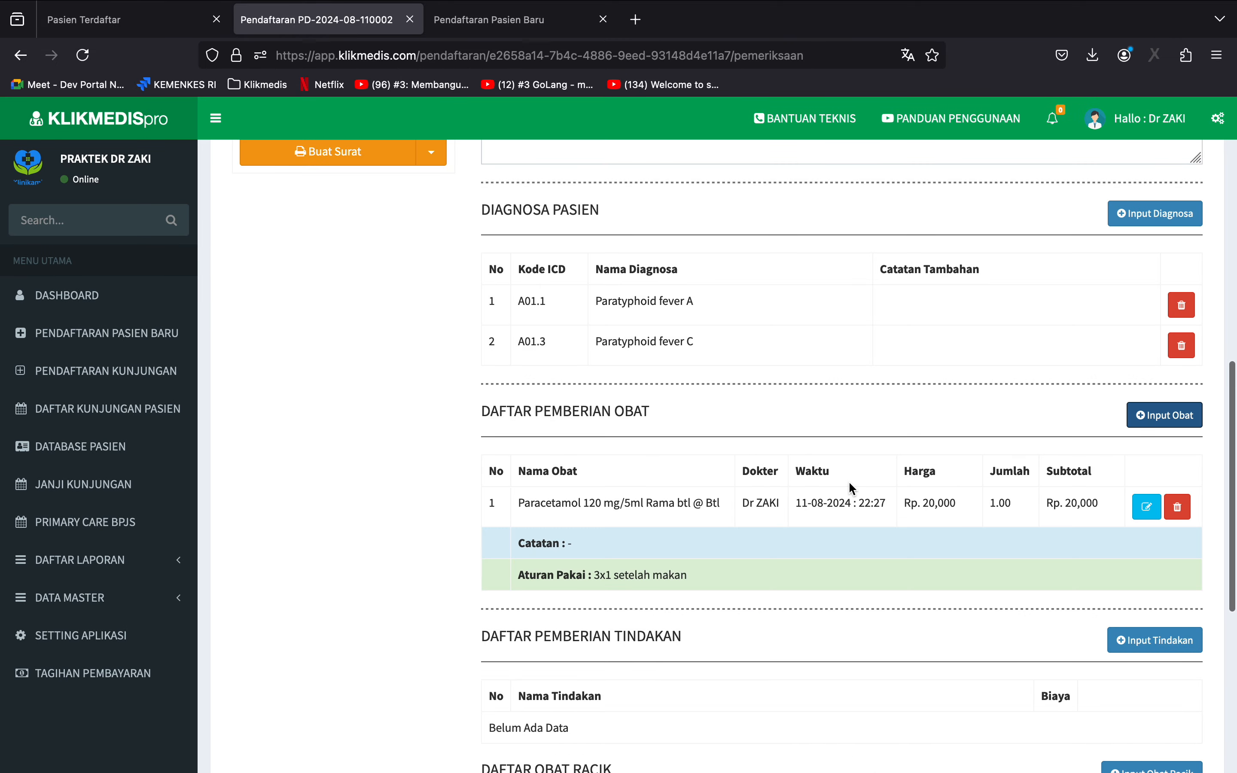
Prescribe Amlodipin Besylat 5 mg Infa tab with quantity 1 and usage rule 3x1 Sebelum Makan, and save it.
scroll(849, 484, down, 1)
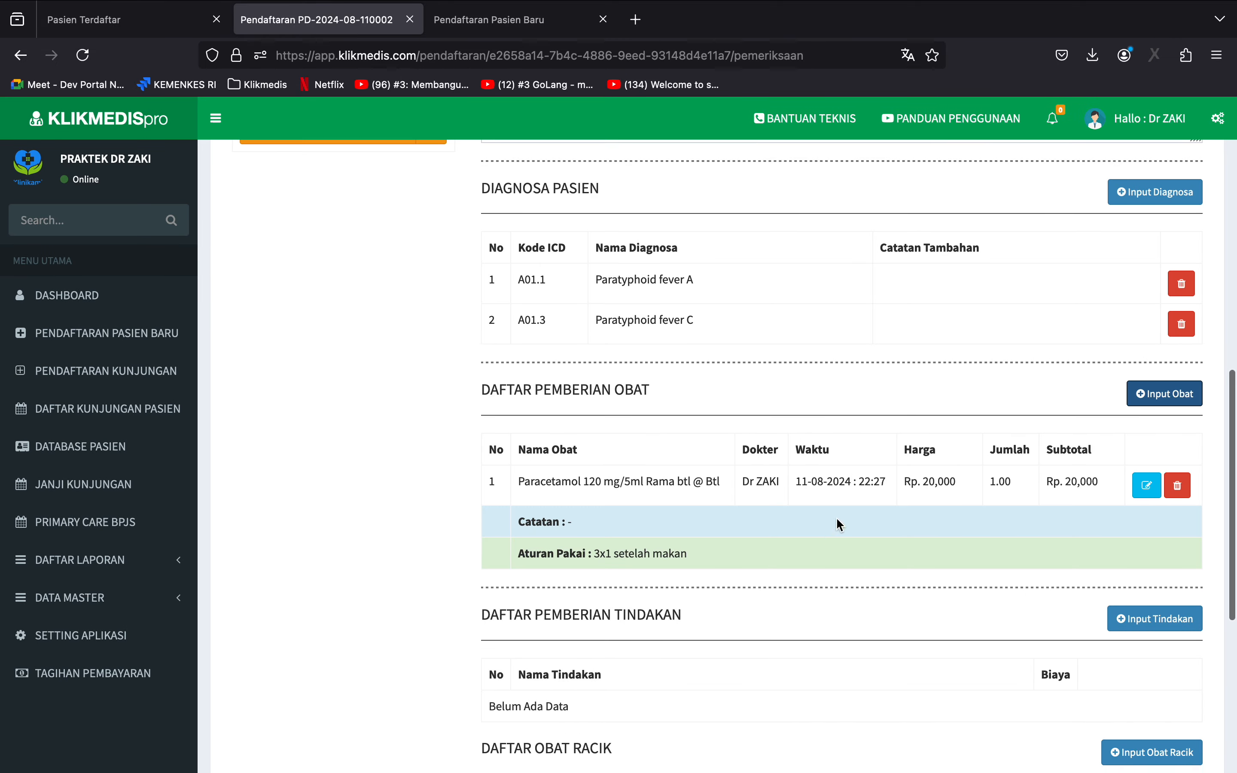
click(1161, 394)
click(495, 232)
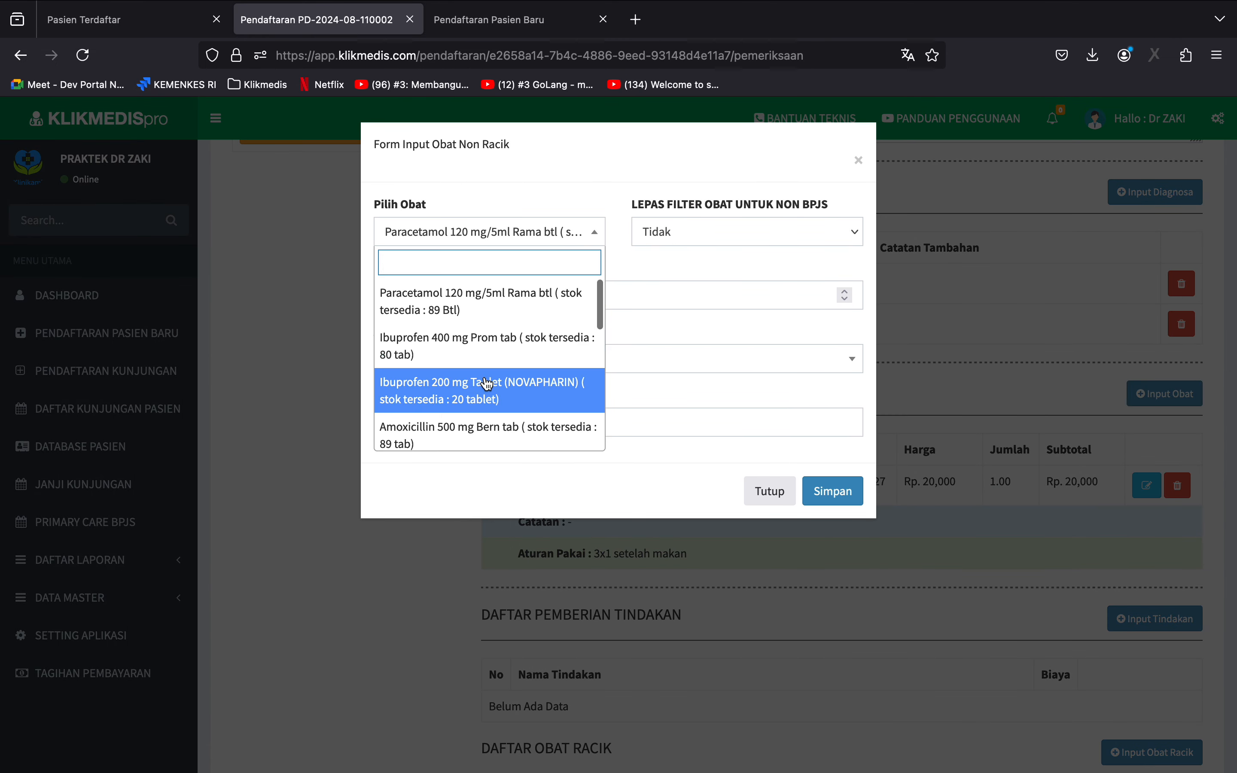
scroll(486, 384, down, 2)
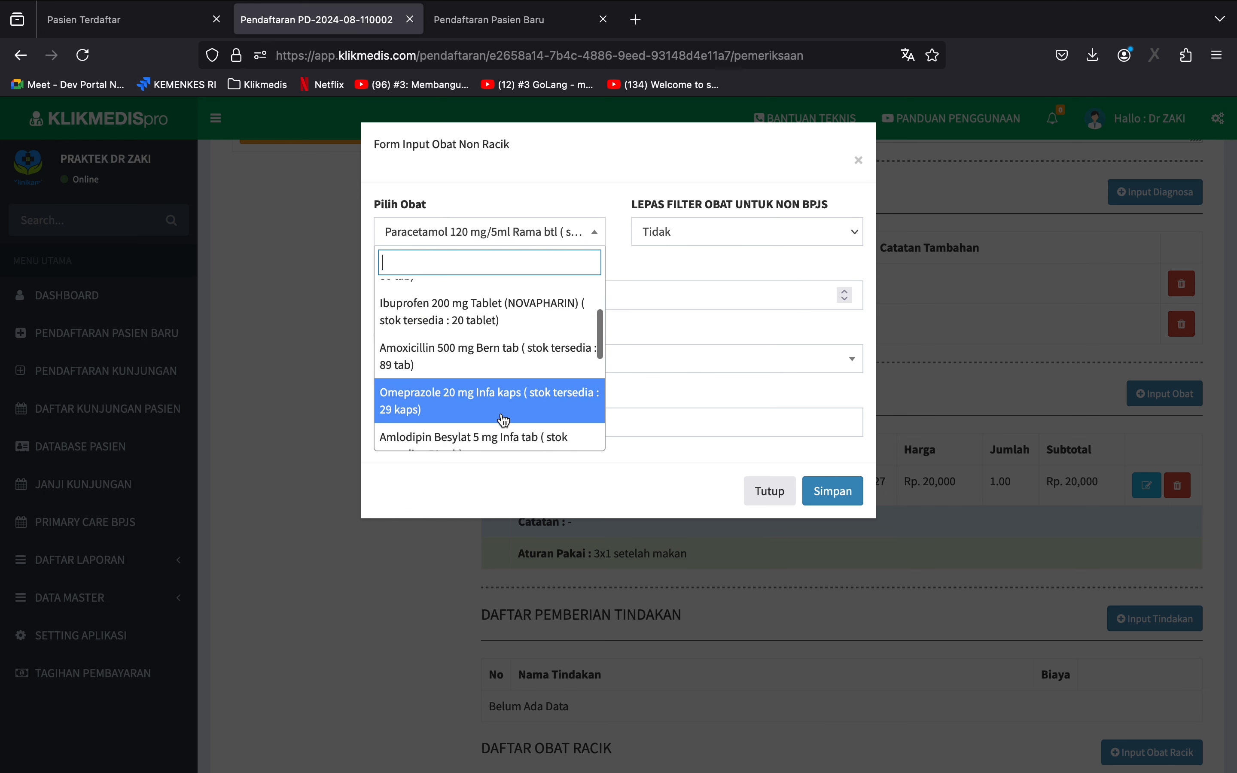
click(500, 430)
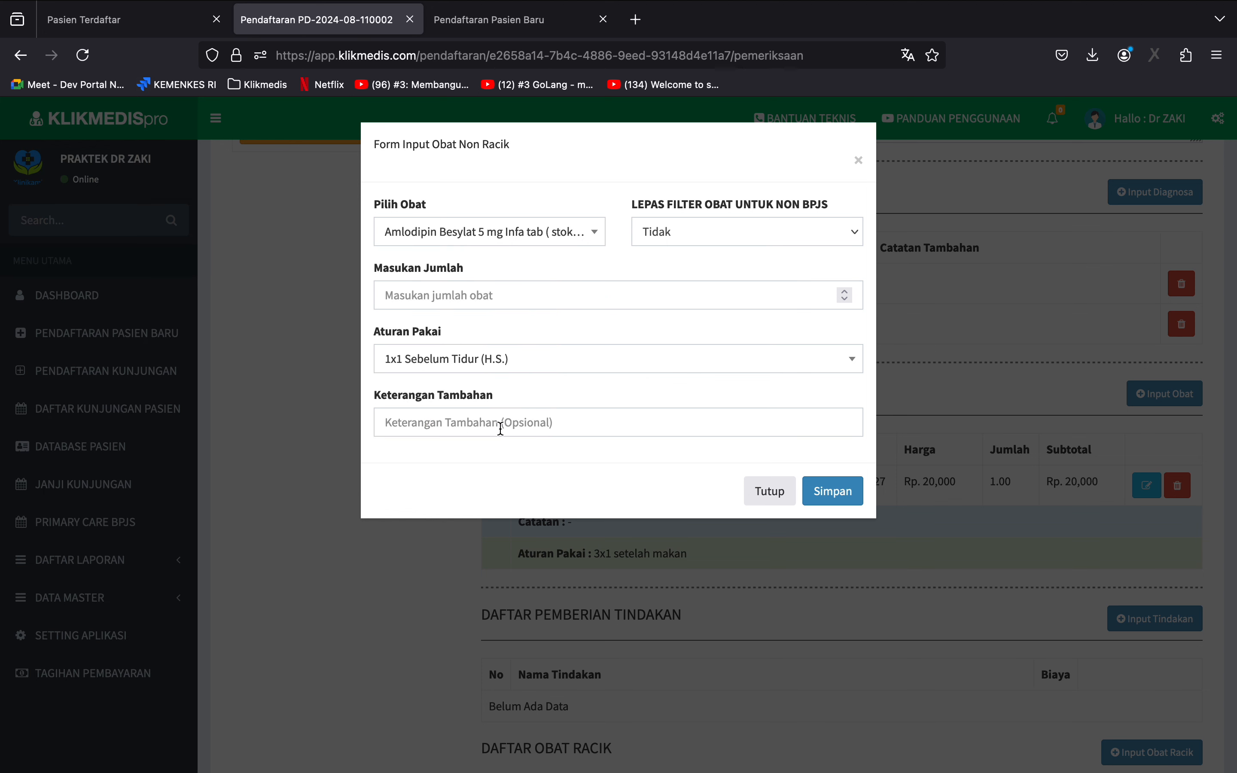
click(486, 297)
text(1)
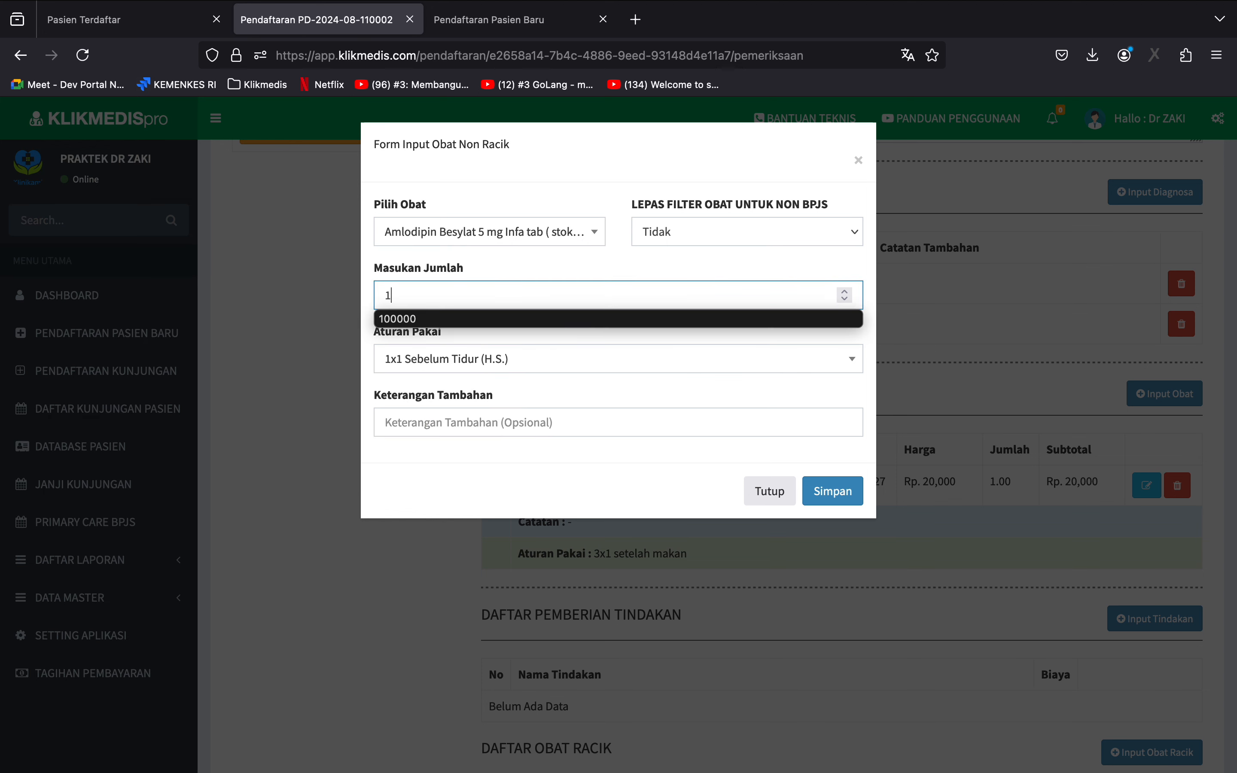
click(572, 261)
click(613, 357)
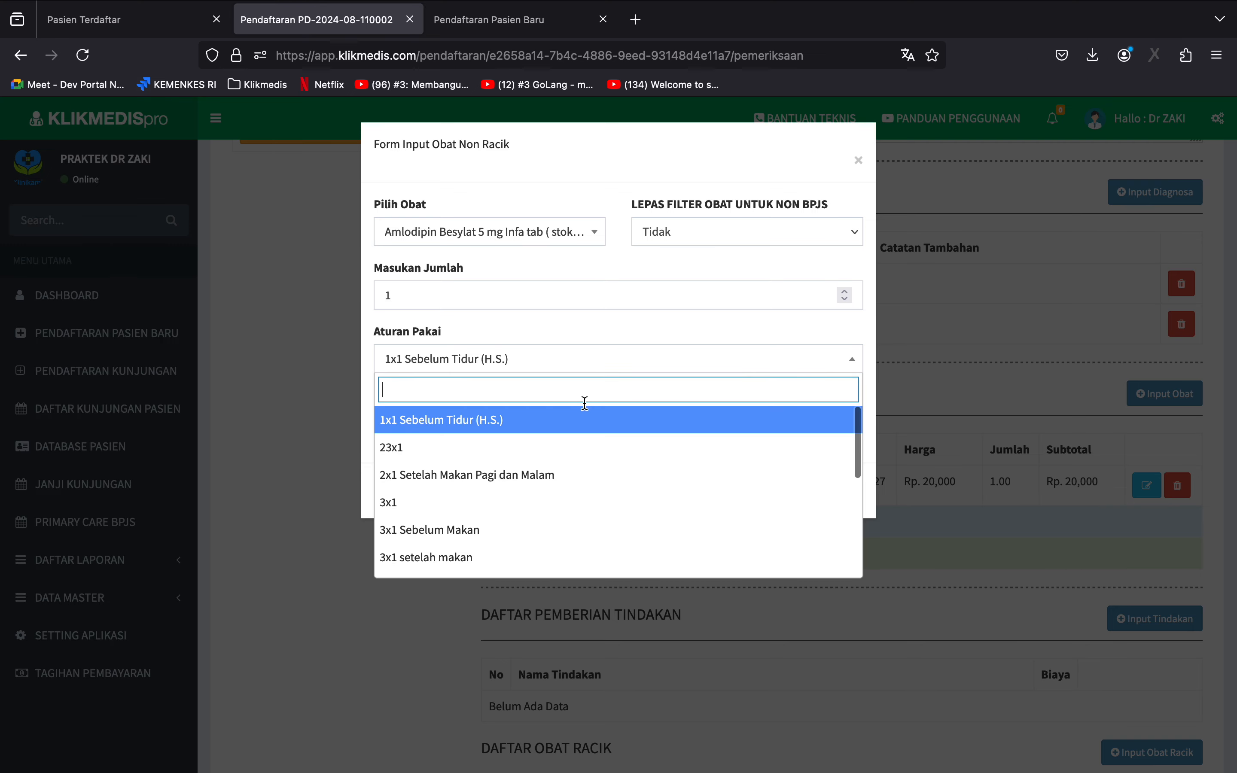
scroll(555, 508, down, 5)
click(555, 535)
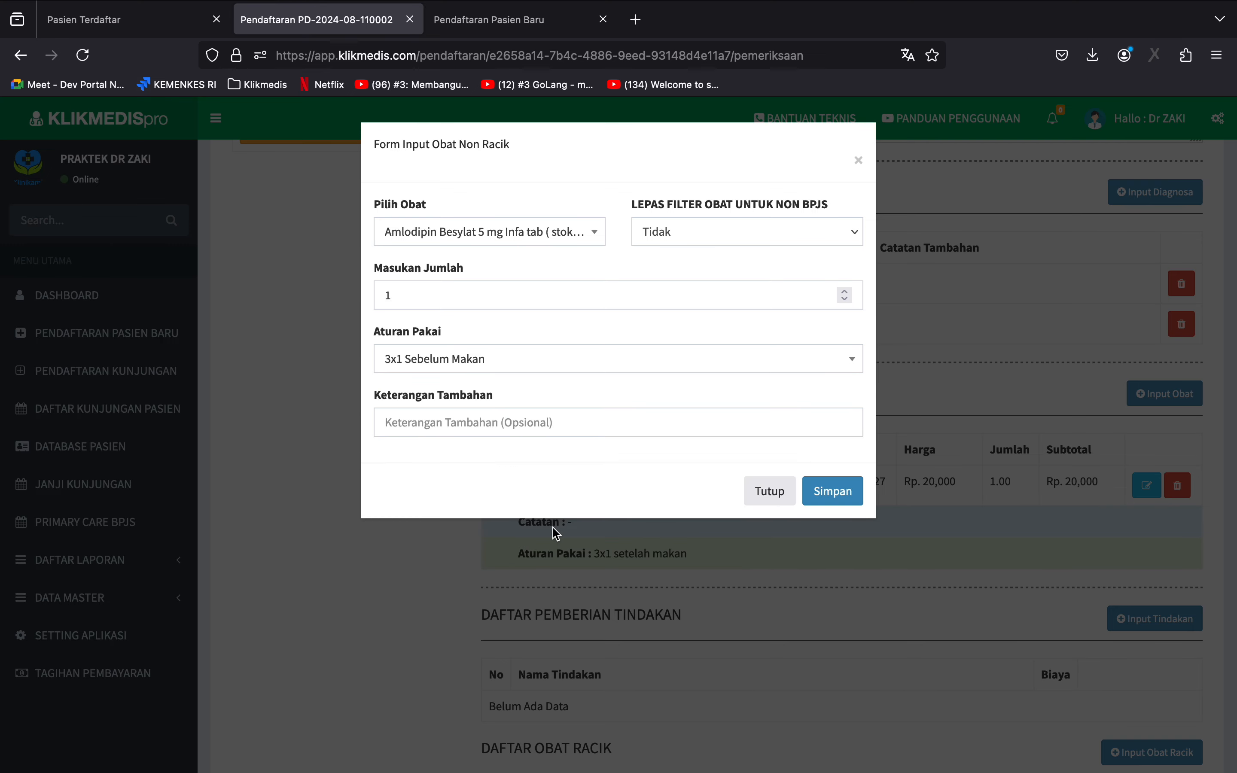
click(834, 491)
click(1164, 394)
click(832, 491)
Add the Suntik Vitamin procedure with the 60000 tariff to the patient's treatments and save it.
scroll(822, 489, down, 6)
click(1154, 395)
click(618, 231)
scroll(498, 350, down, 3)
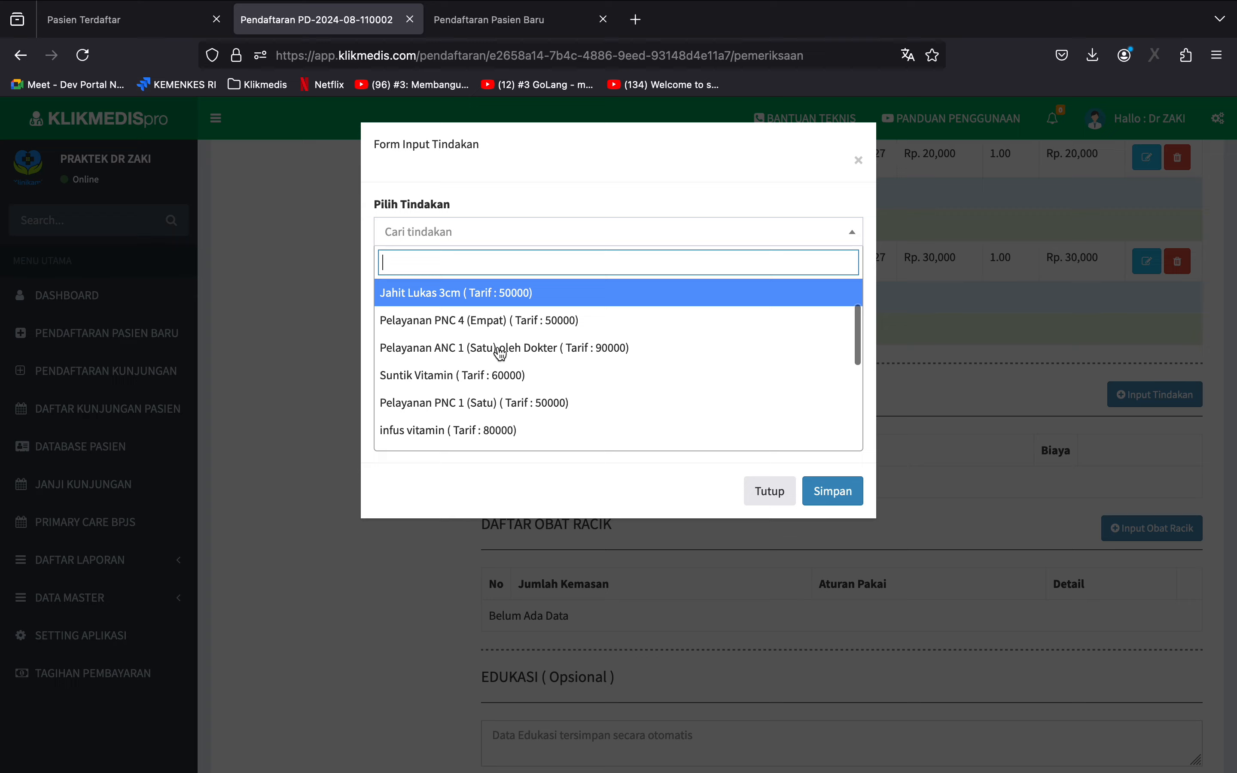
click(451, 363)
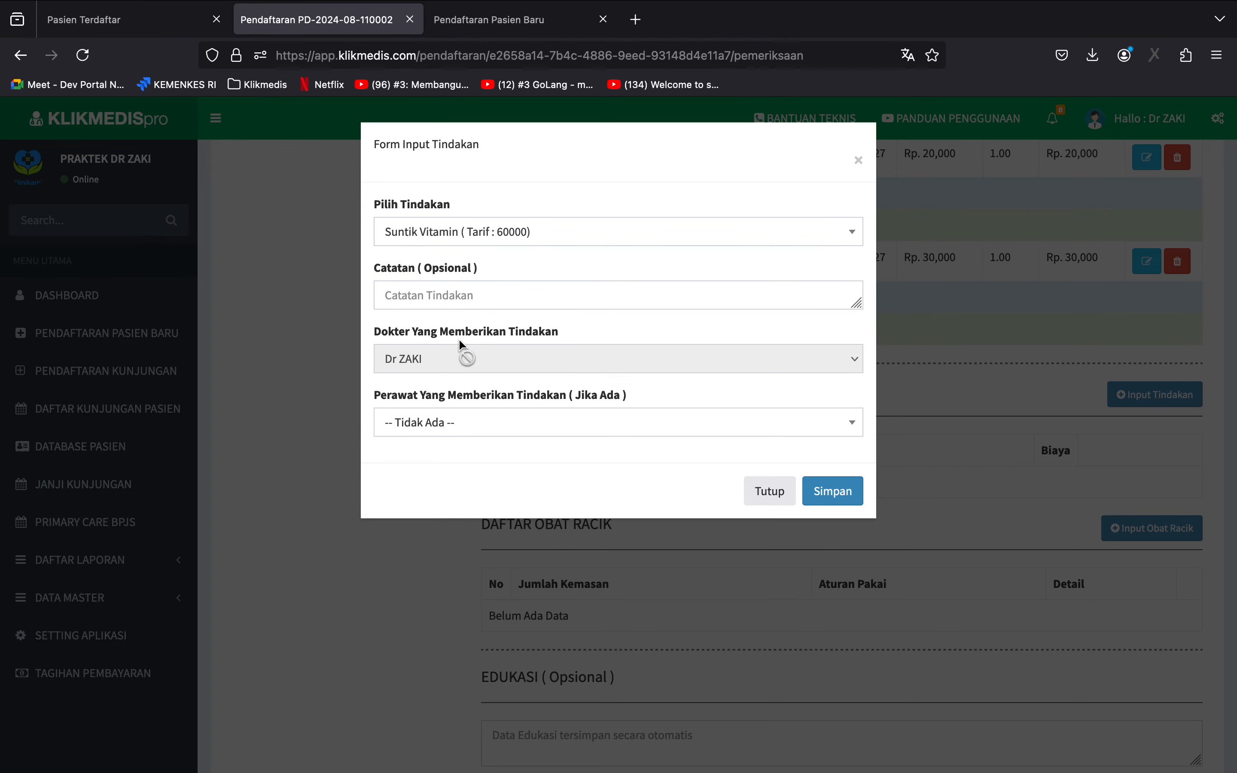
click(831, 493)
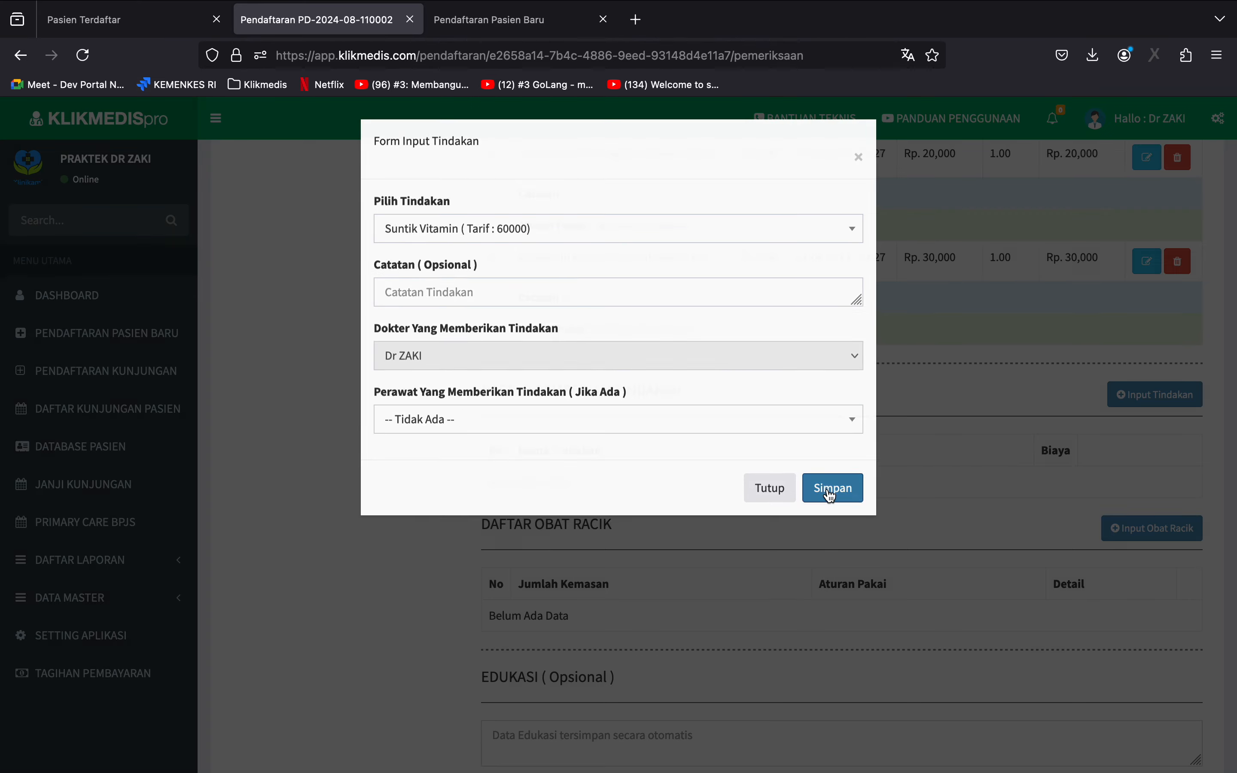
Check the patient's vital signs, and save a Makanan allergy to Seafood in the allergy history with the effect left blank.
scroll(825, 488, up, 15)
click(647, 219)
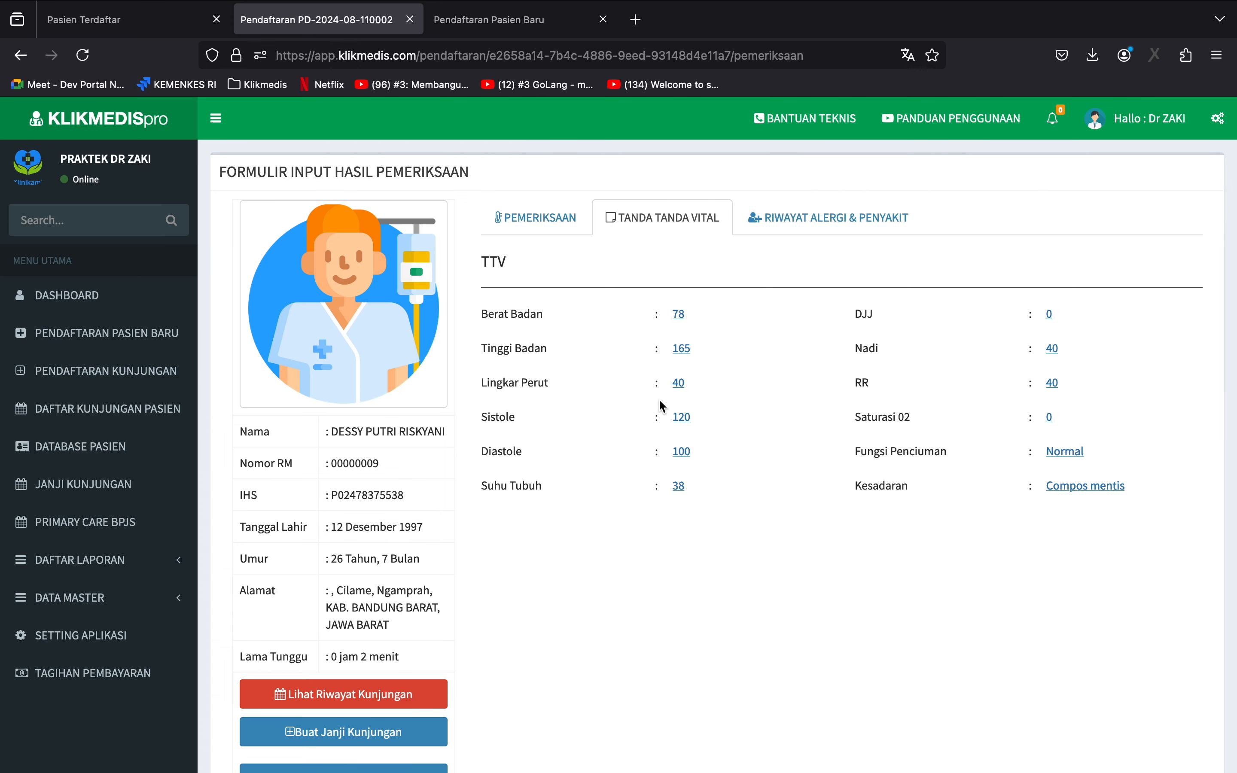
click(779, 229)
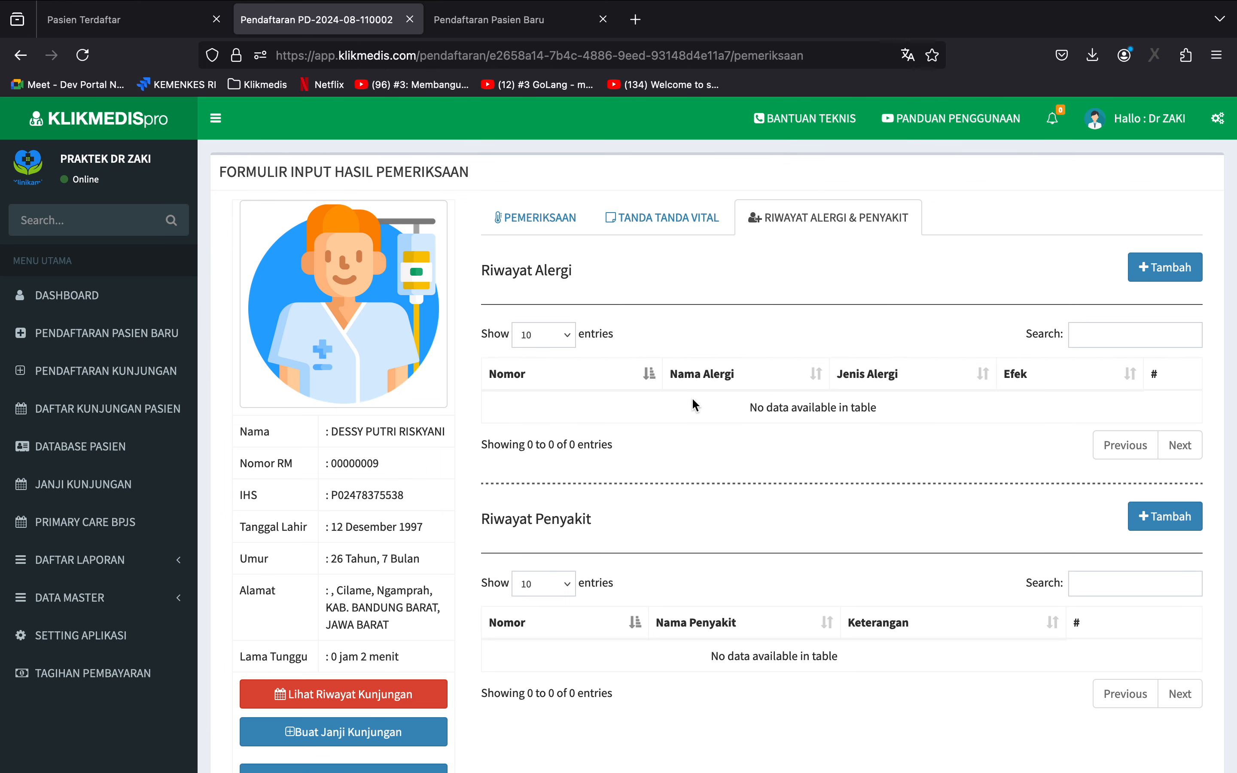
click(1164, 276)
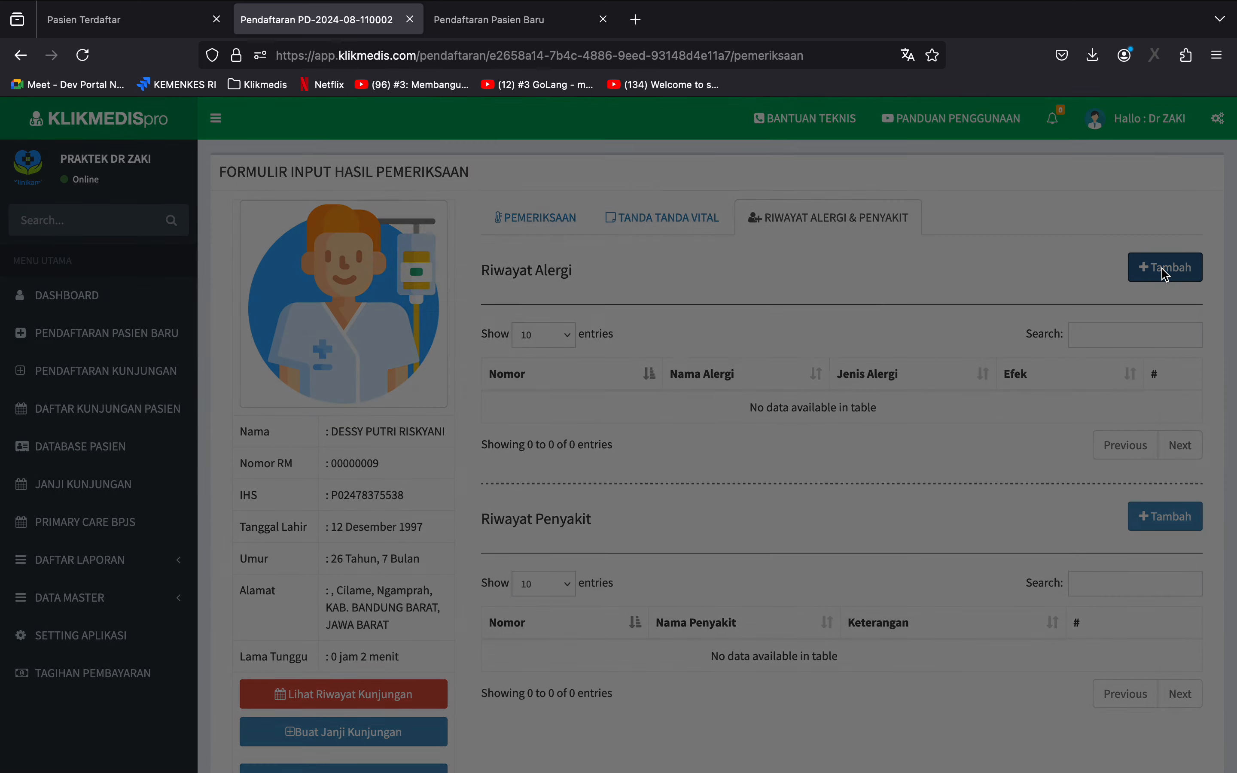
click(447, 221)
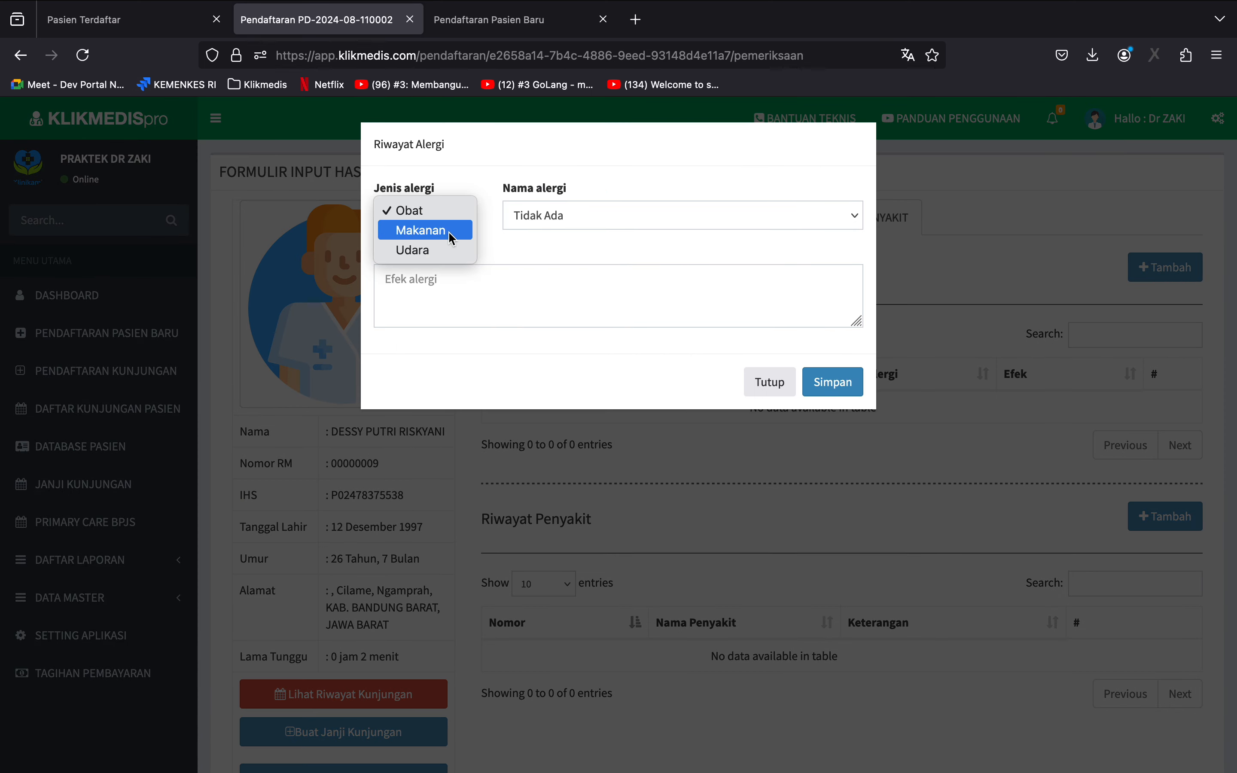
click(452, 231)
click(595, 223)
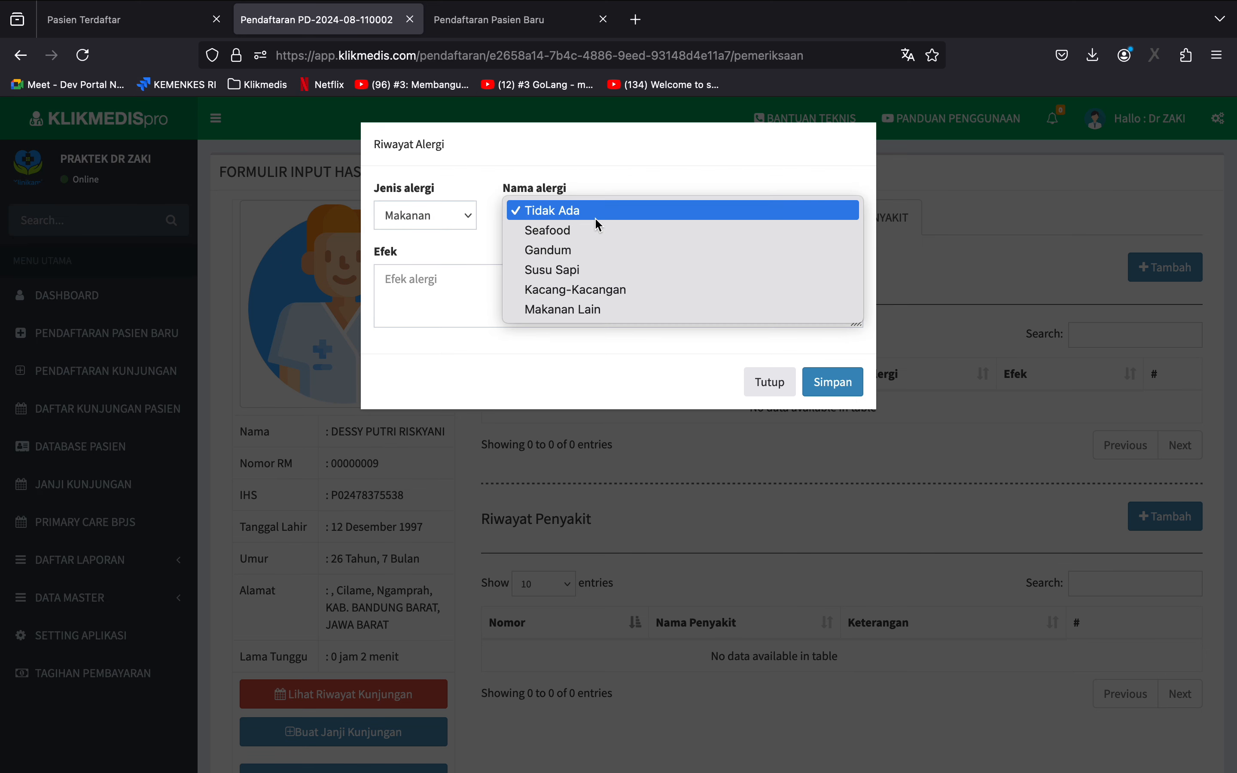
click(599, 233)
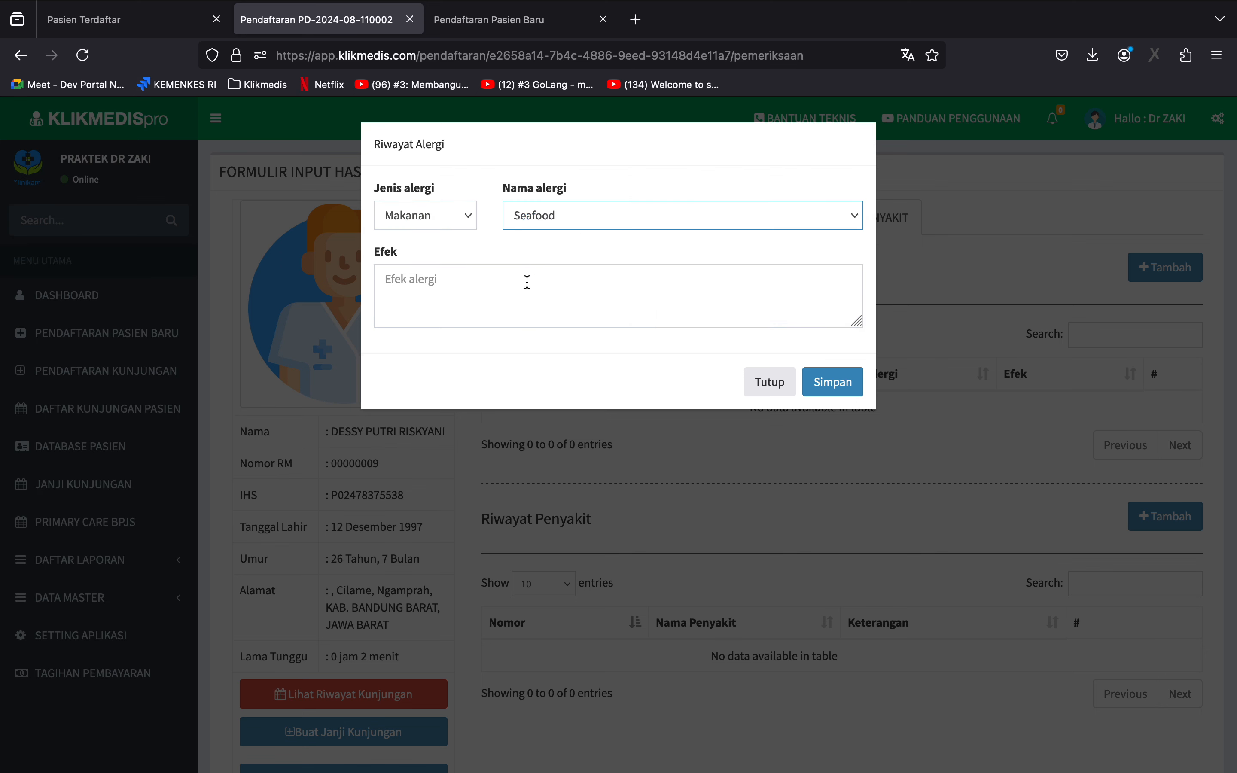
click(525, 282)
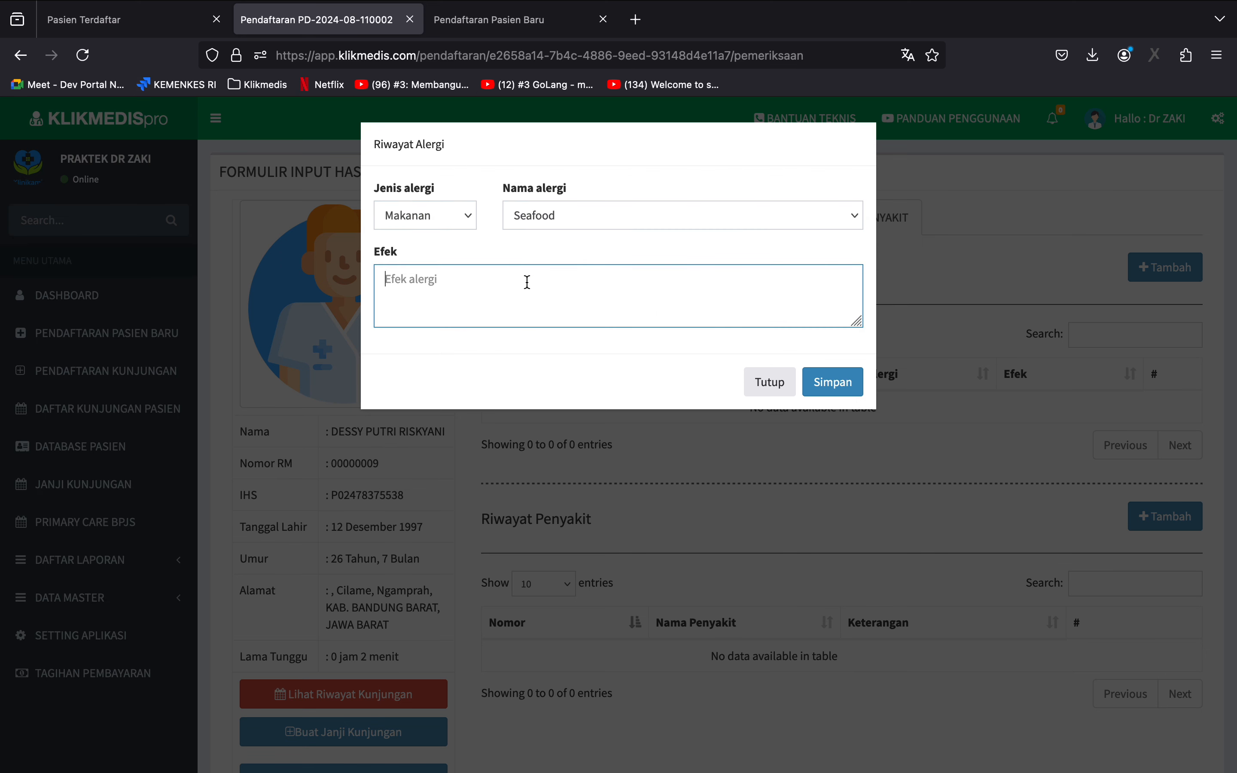
click(839, 381)
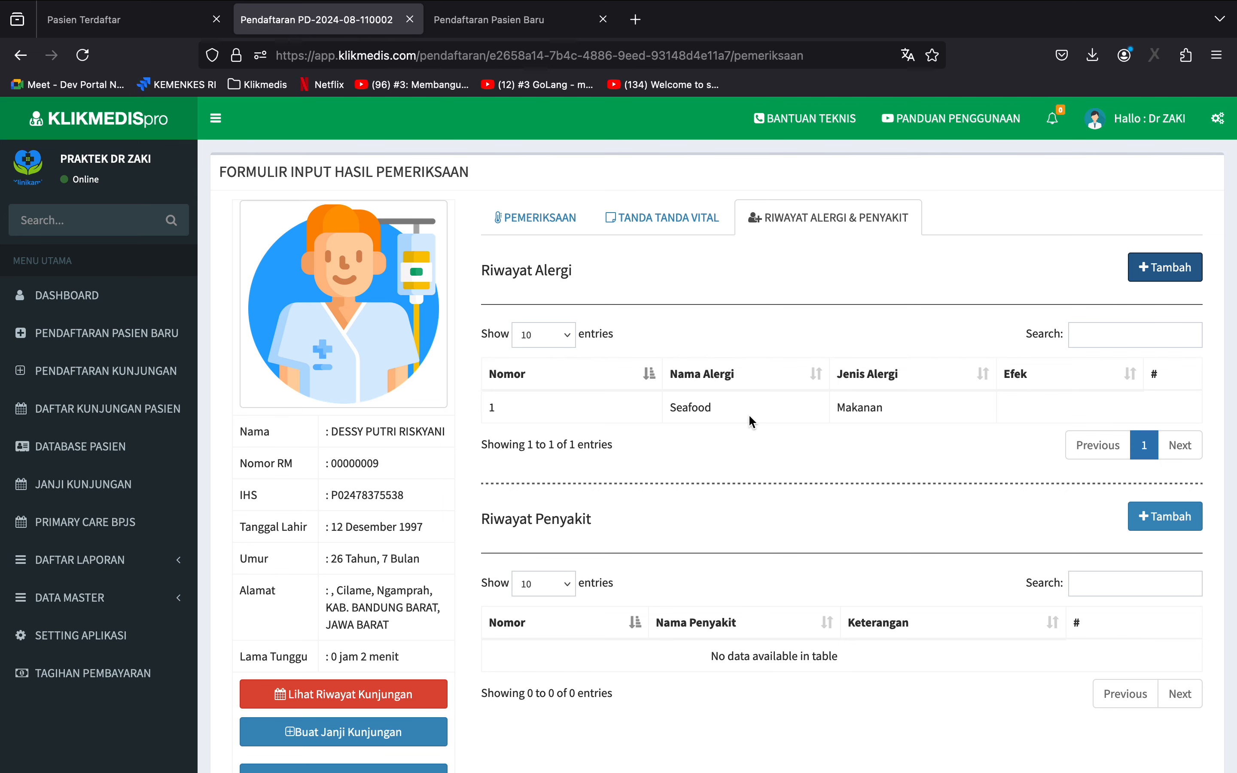
Add darah tinggi to the patient's disease history and save it.
scroll(748, 413, down, 3)
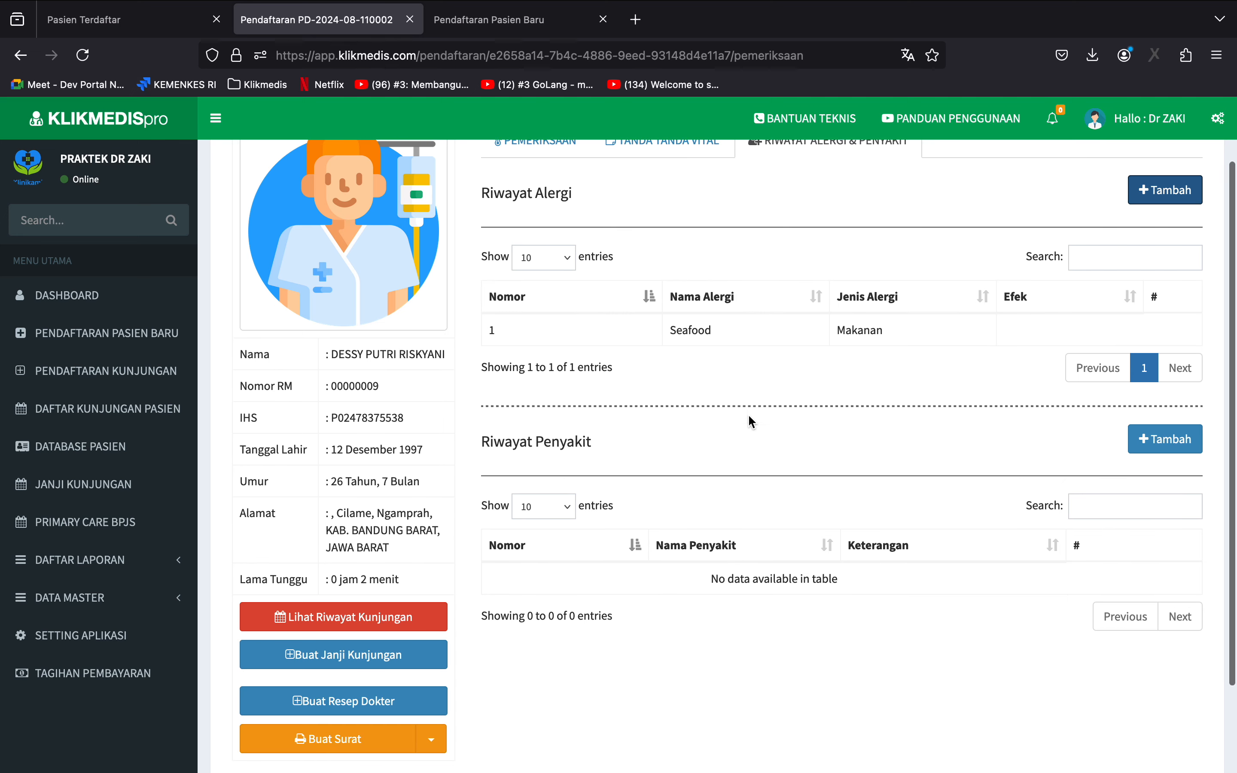
click(1143, 439)
click(450, 220)
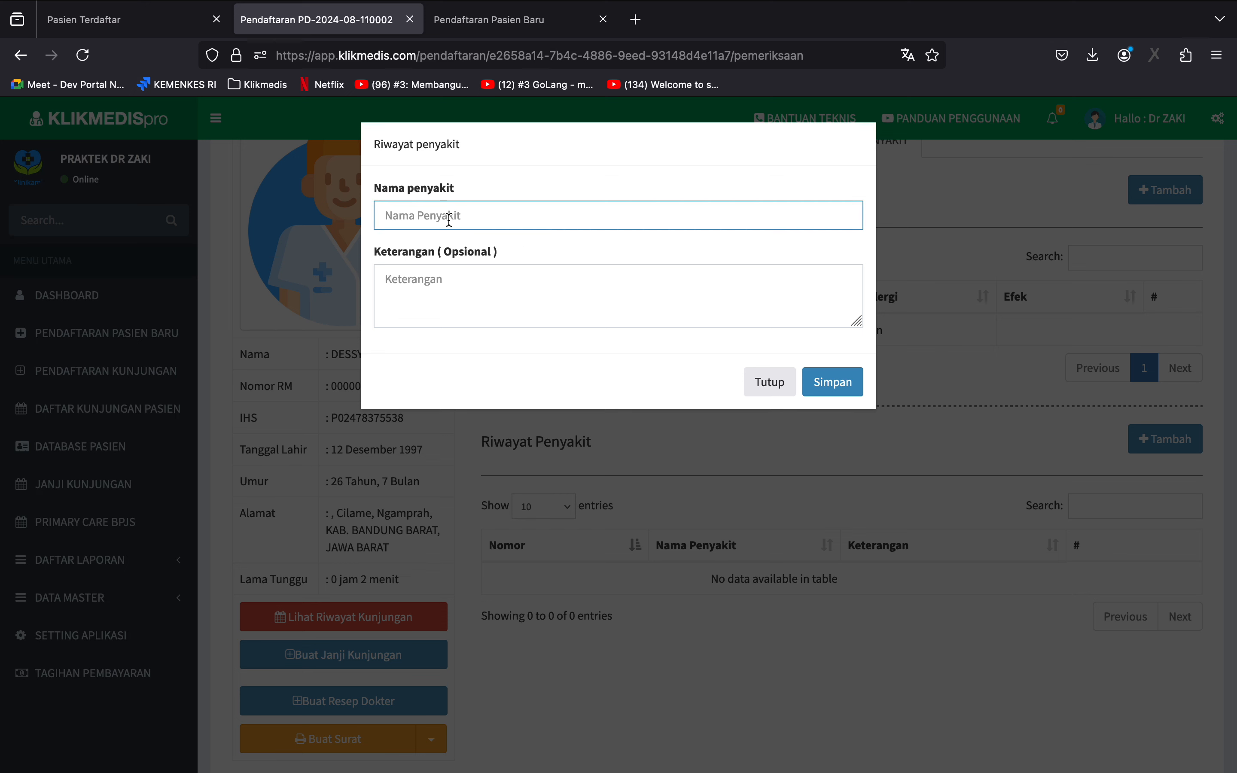
text(darah tinggi)
click(817, 384)
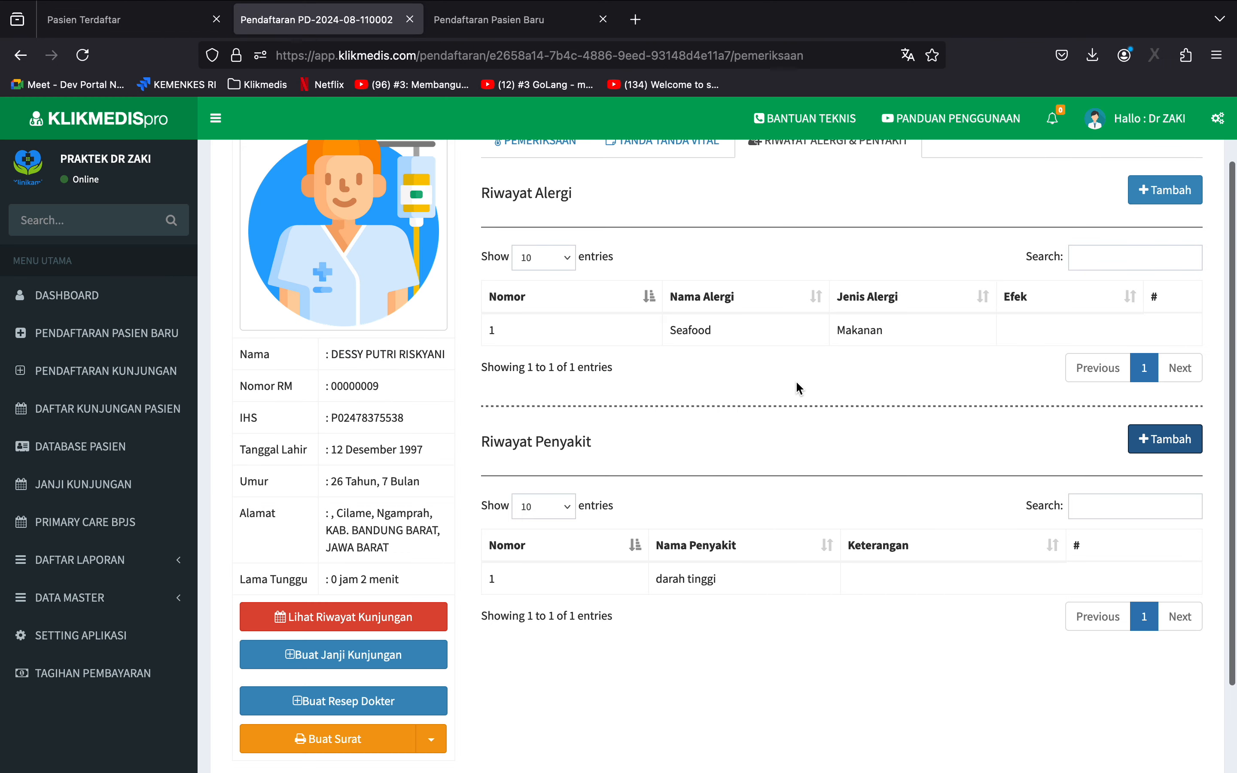
Review the patient's examination, vital signs, and allergy and disease history, including the visit options below the patient details.
scroll(757, 526, down, 3)
scroll(757, 529, up, 5)
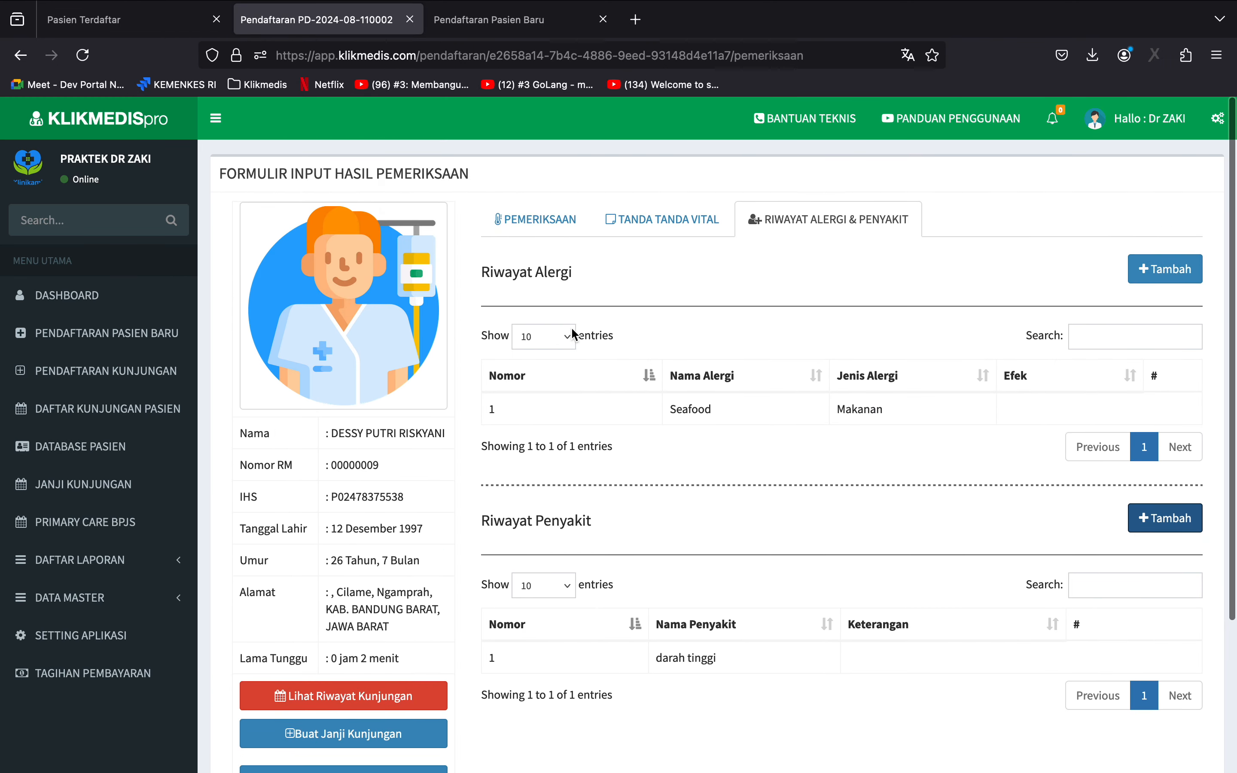
click(538, 225)
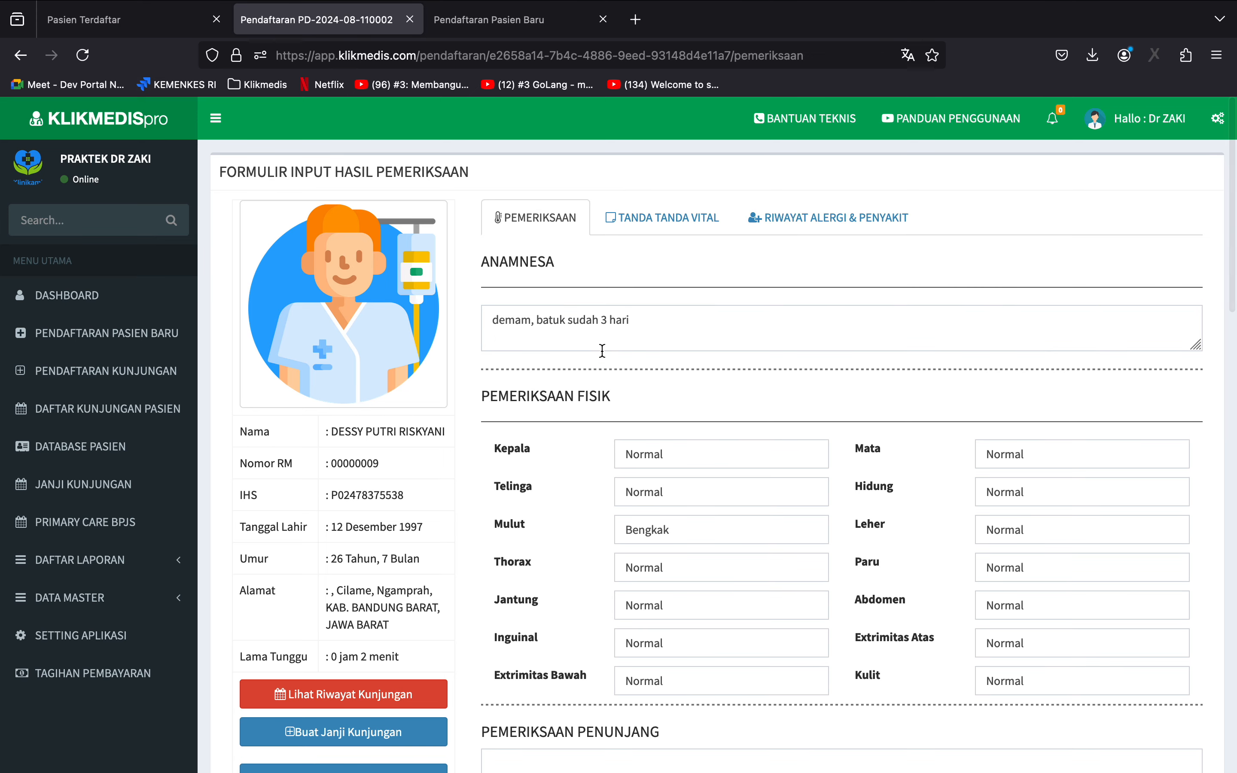
click(693, 227)
click(799, 232)
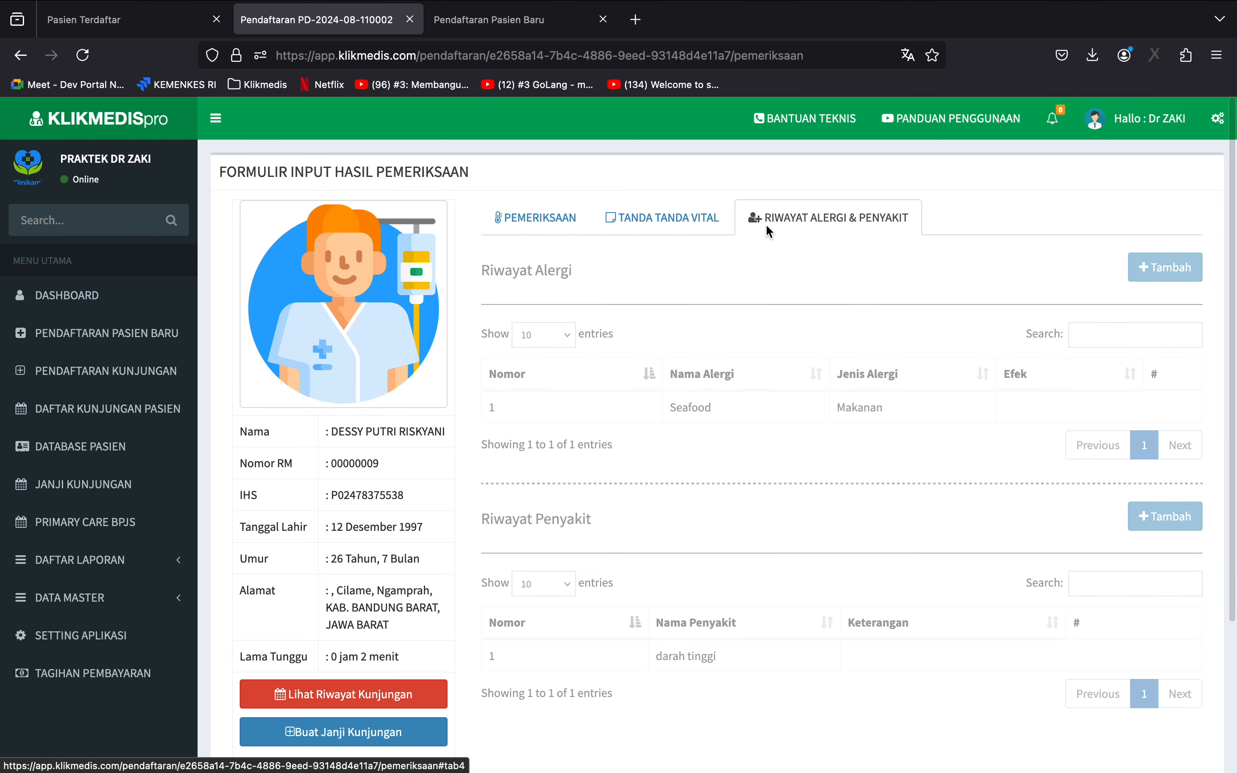
scroll(392, 518, down, 2)
scroll(390, 510, down, 3)
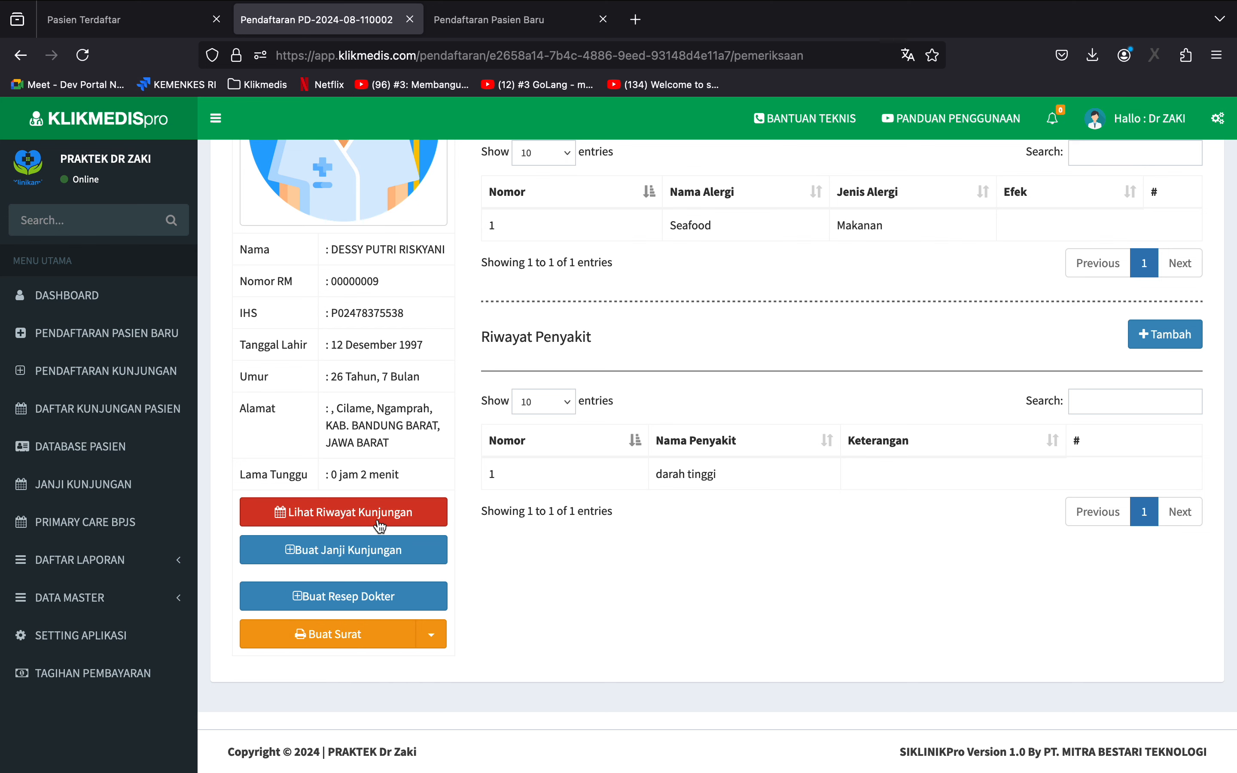
scroll(365, 518, up, 2)
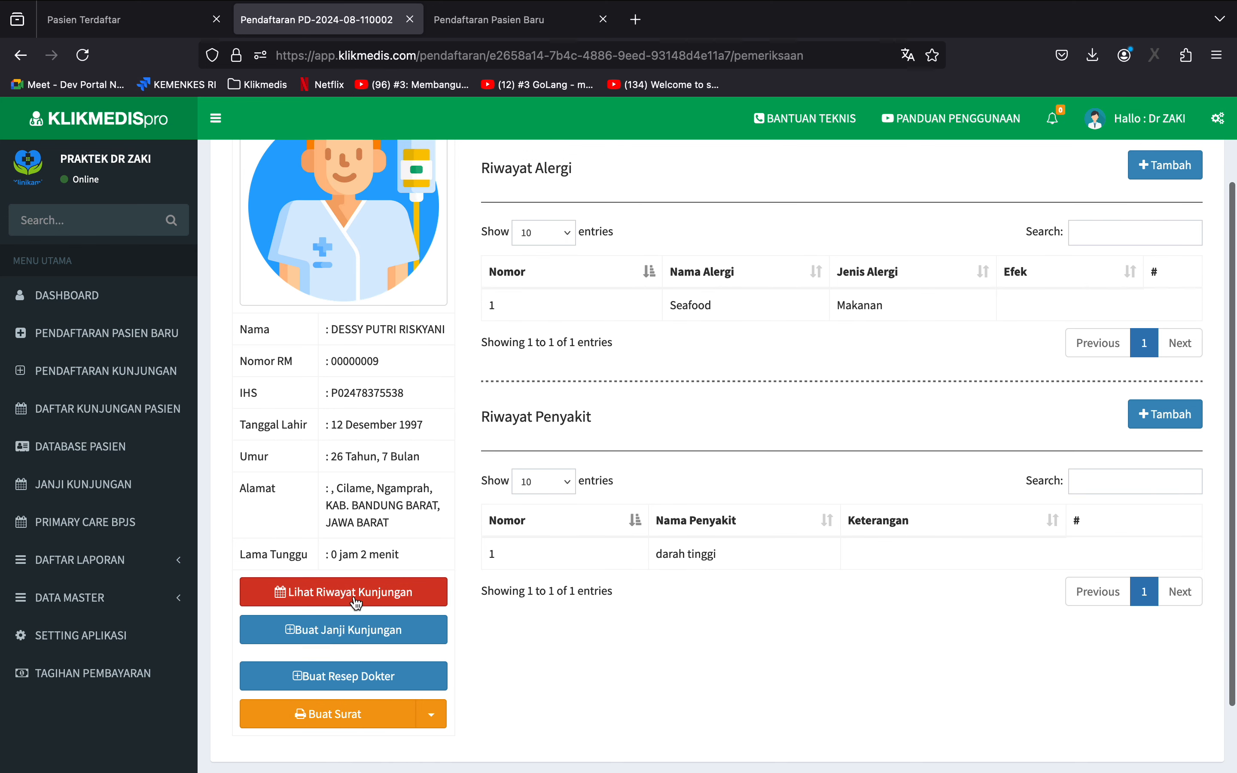
View the patient's visit history report and close it.
click(357, 597)
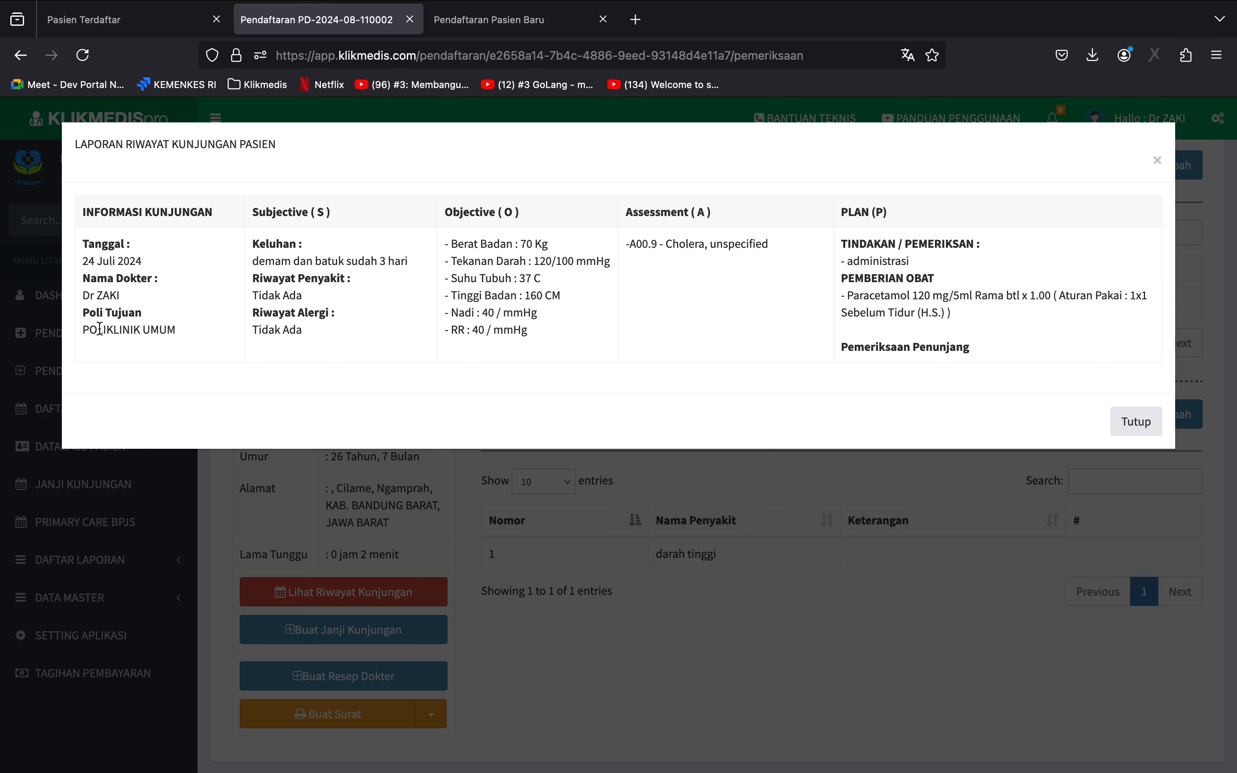
click(1136, 421)
Start a Surat Keterangan Sakit for the patient with SMA 2 Jakarta as the destination institution.
scroll(716, 511, down, 5)
click(430, 513)
click(306, 541)
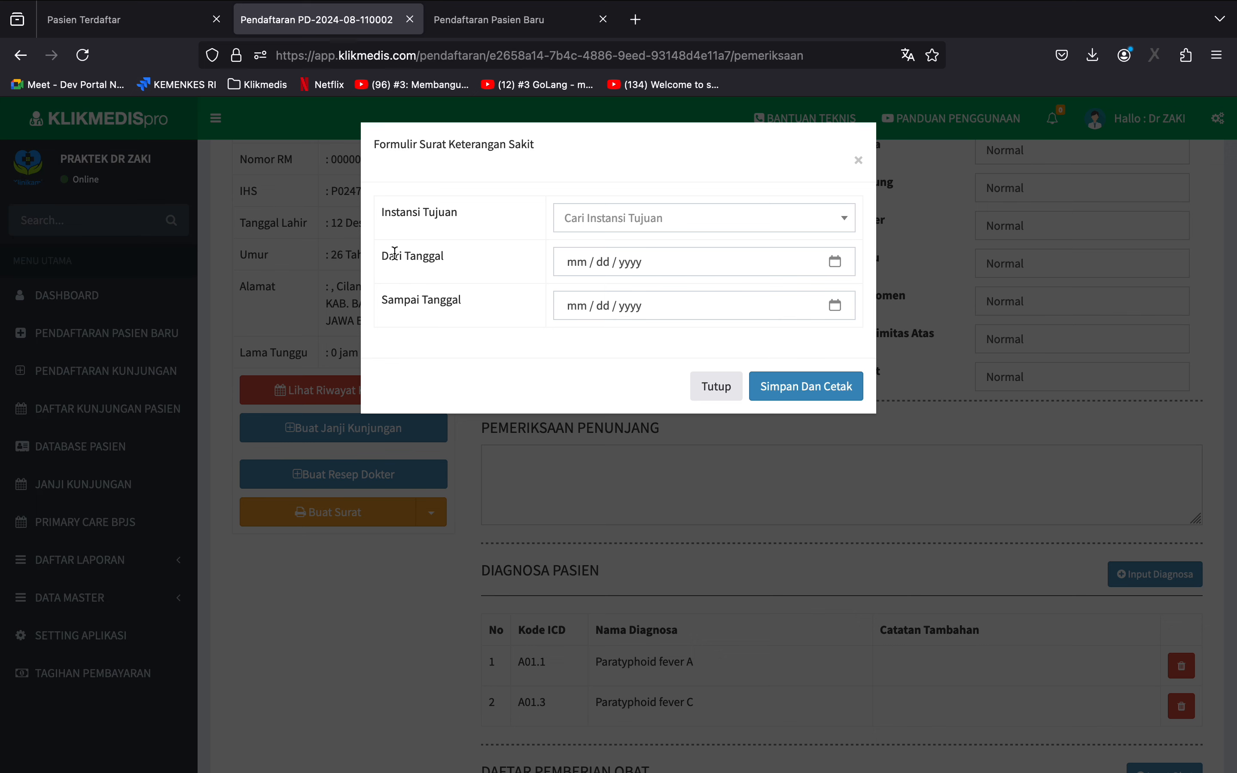
click(615, 220)
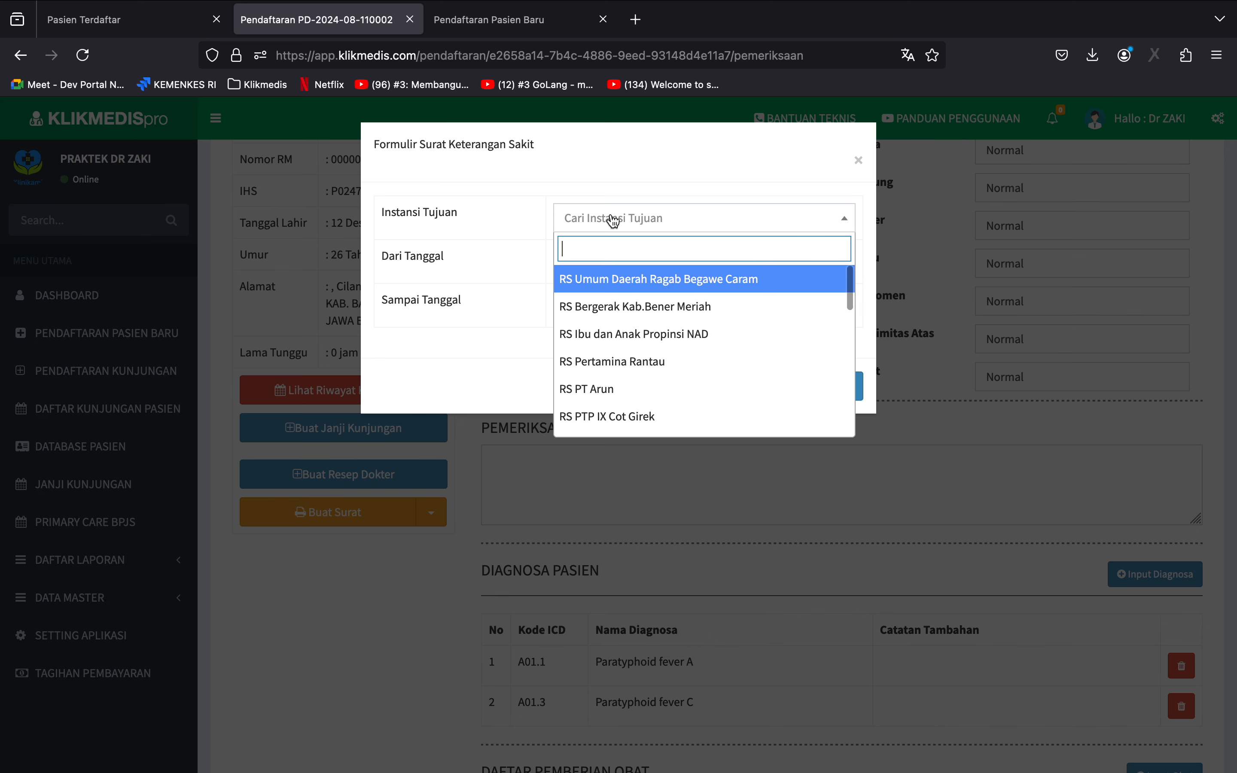
text(SMA)
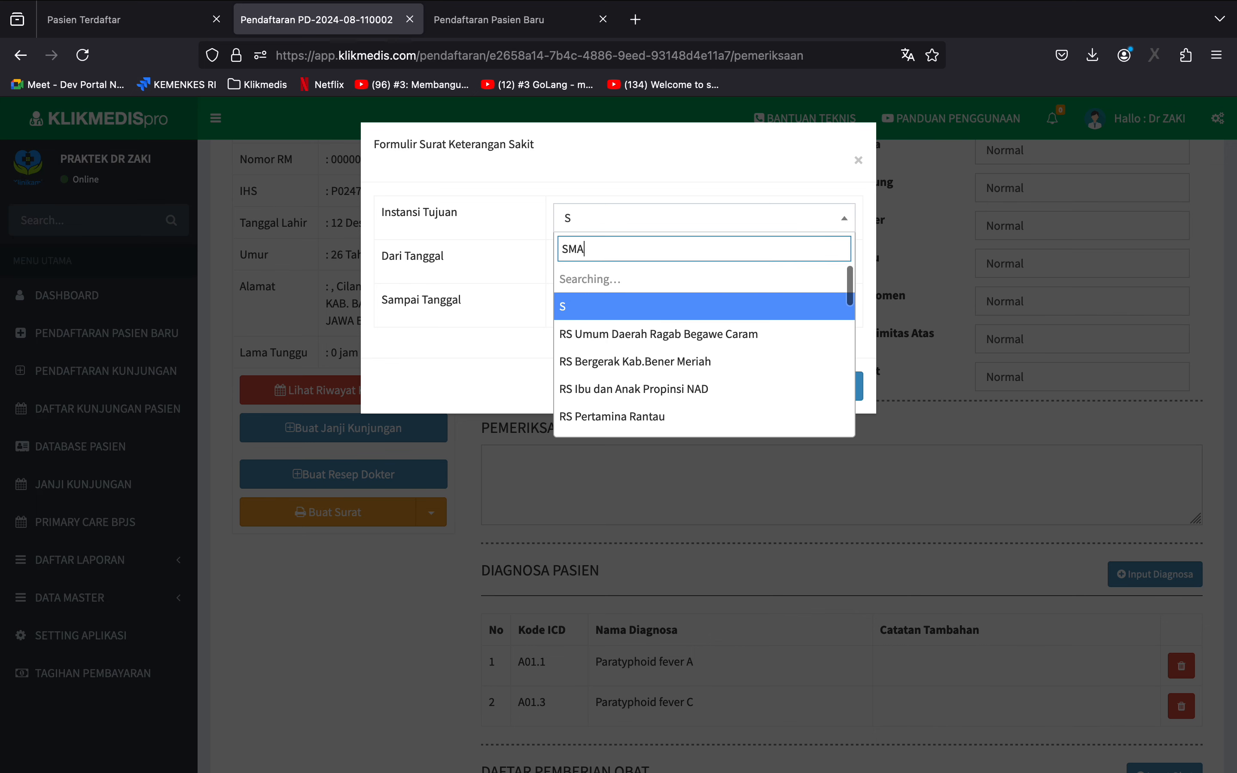
text( 2)
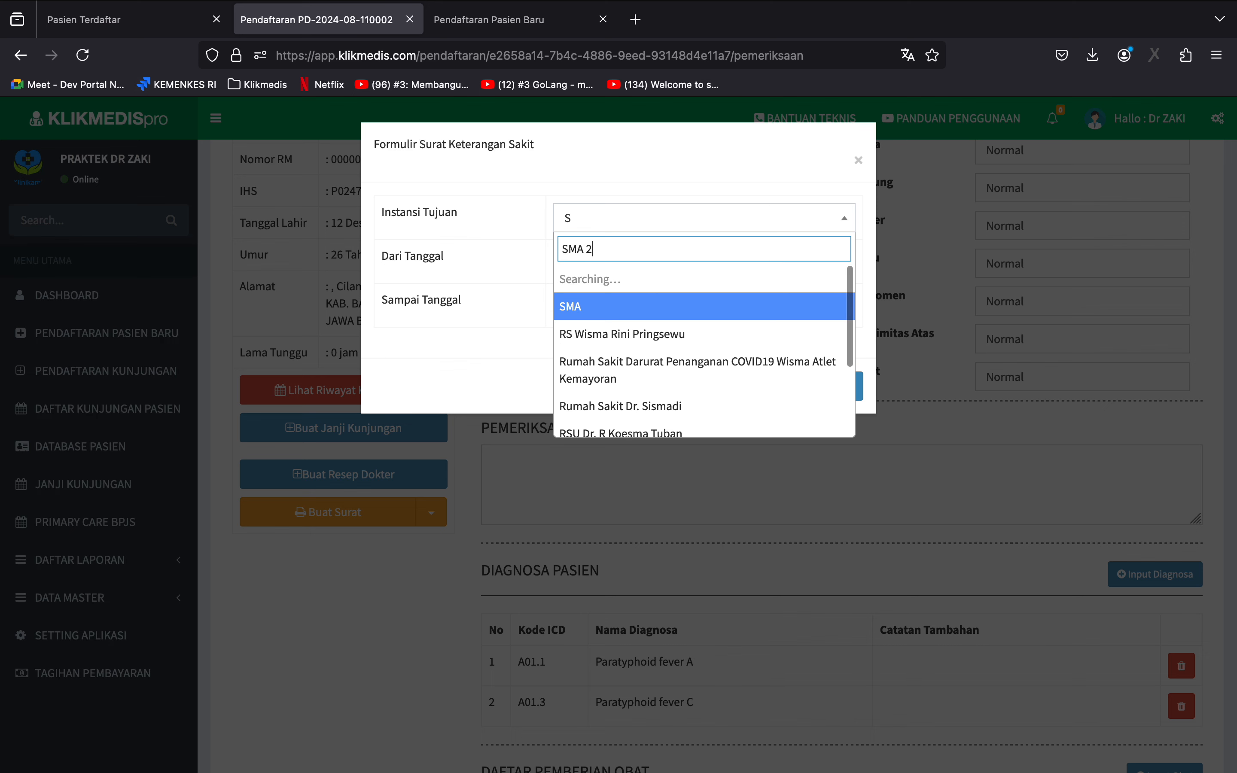
text( Jakarta)
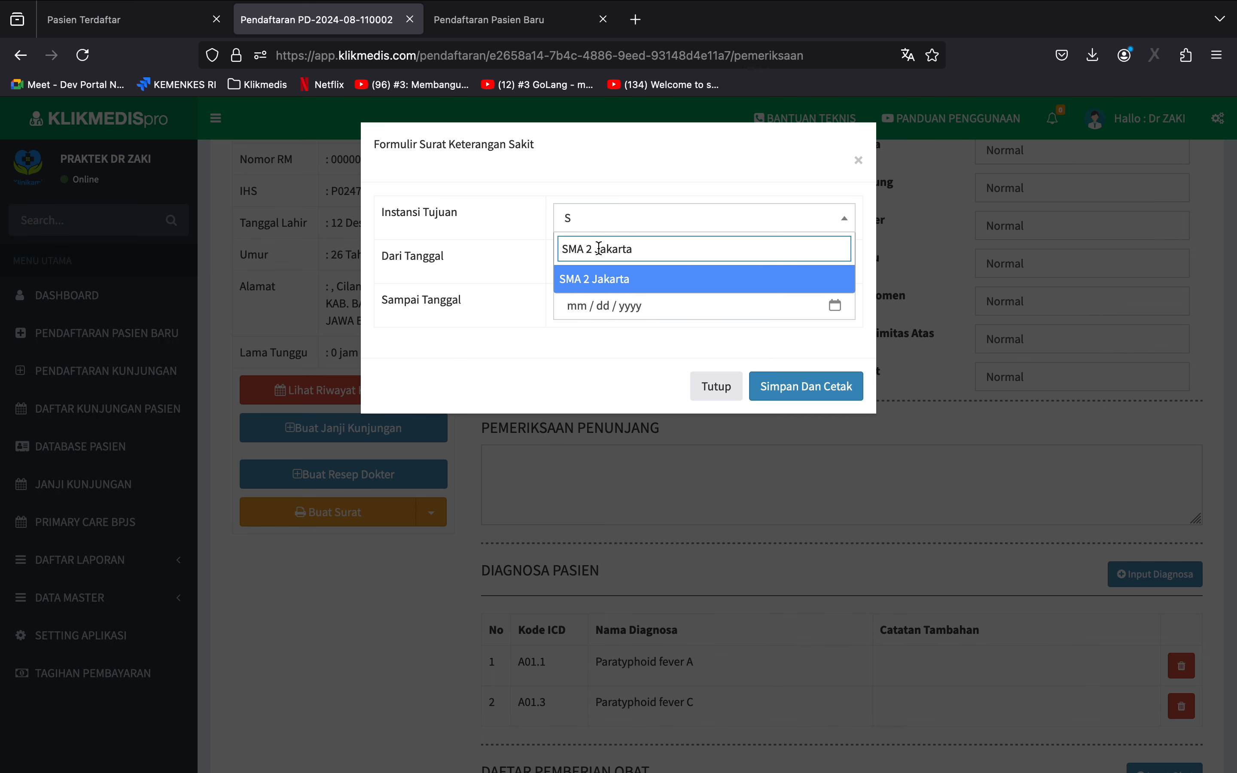
click(597, 284)
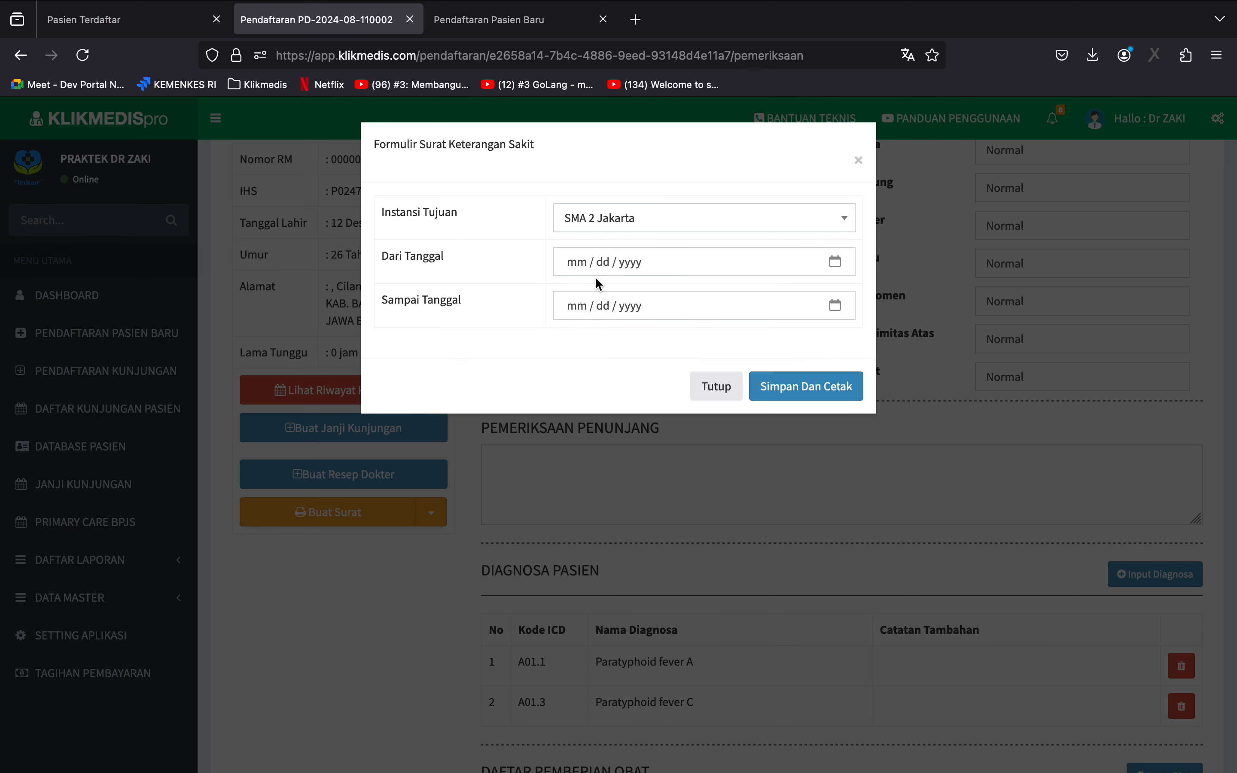
Set the sick letter's period from 08/11/2024 to 08/13/2024, and save and print the letter.
click(836, 262)
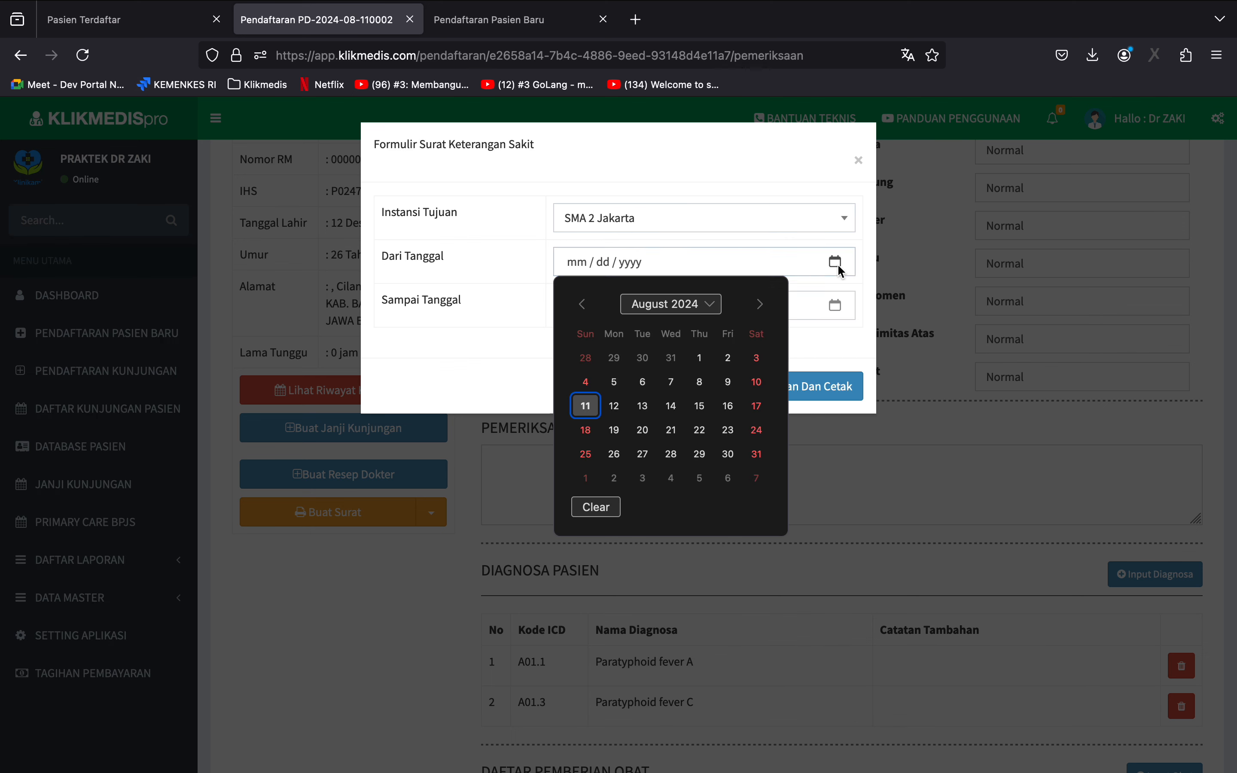
click(586, 406)
click(833, 305)
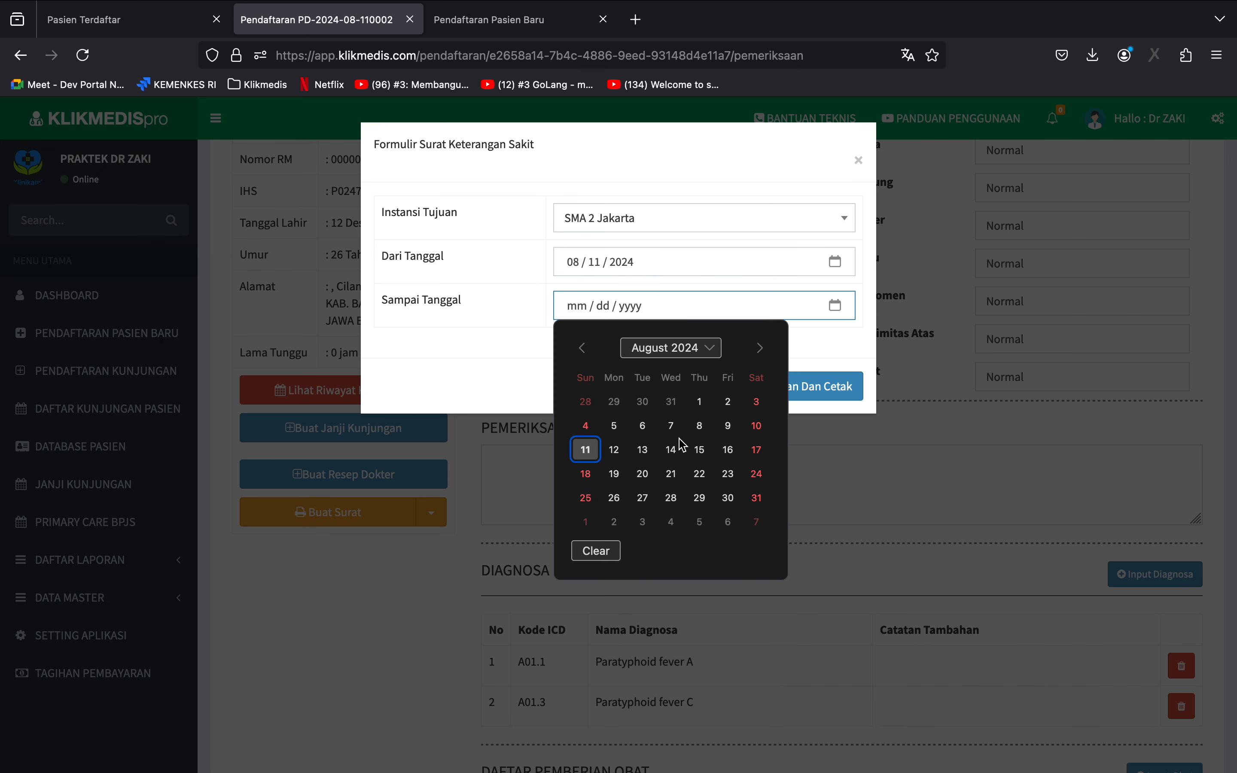
click(647, 450)
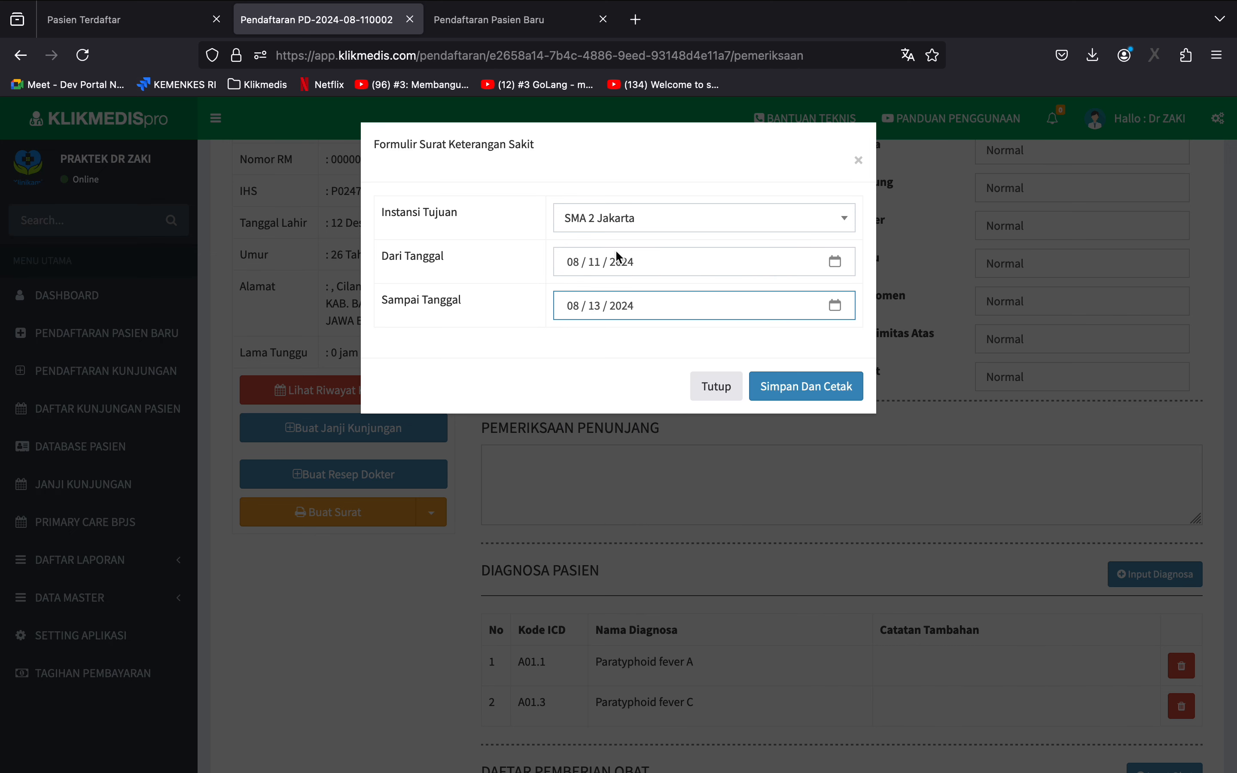
click(797, 375)
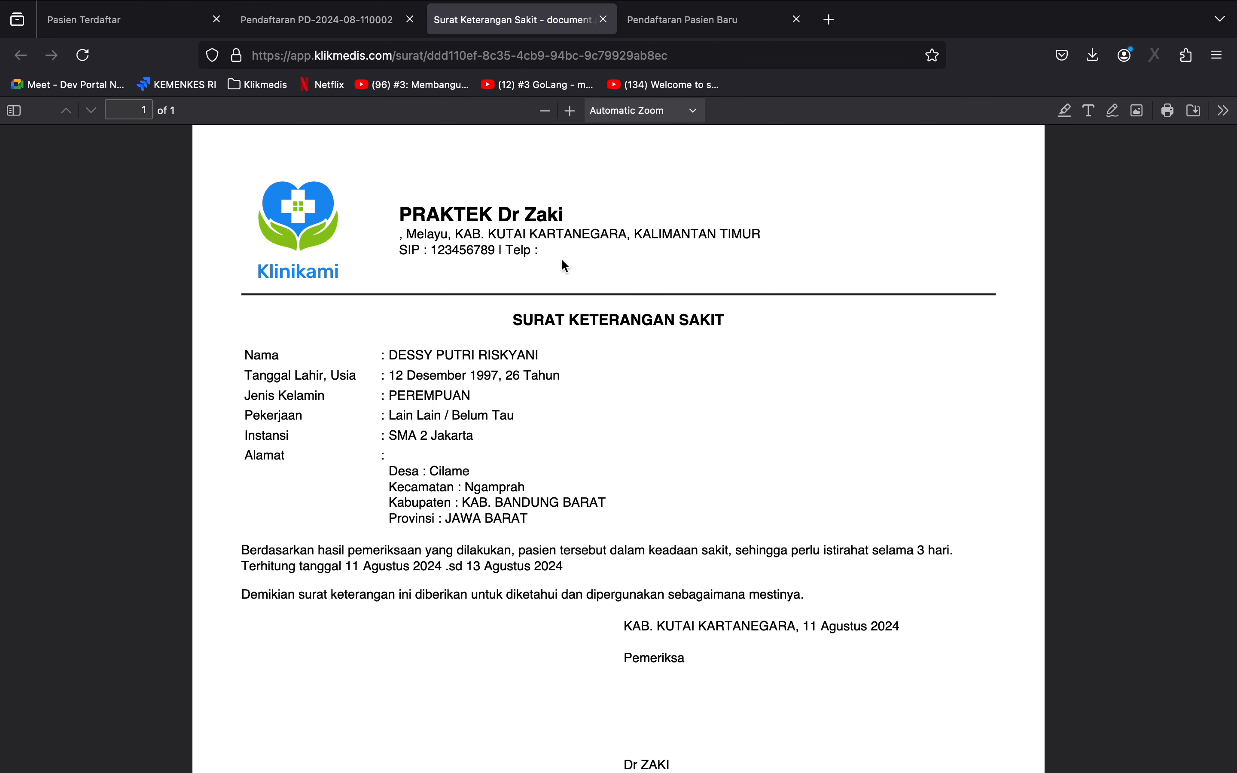
Read through the generated sick letter, and return to the patient's examination page to view the available letter types.
scroll(557, 258, down, 5)
scroll(558, 259, up, 3)
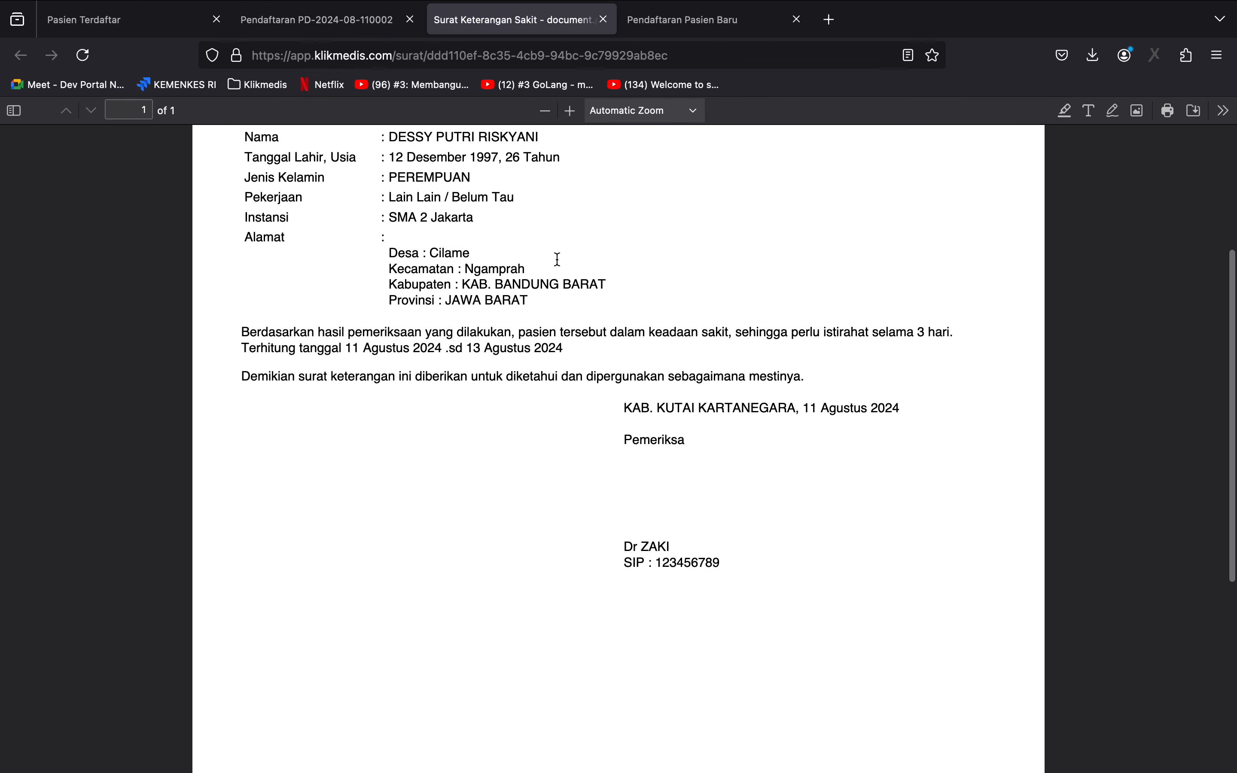
scroll(653, 577, up, 3)
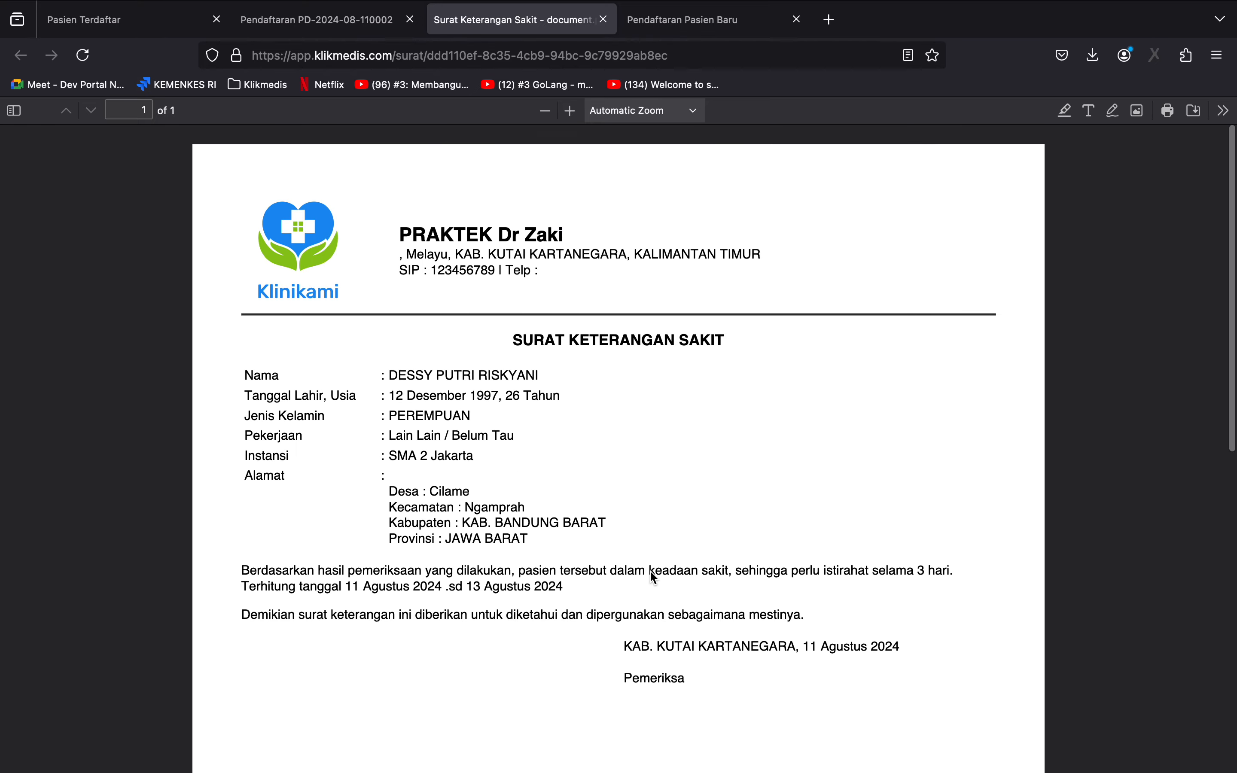
scroll(653, 577, down, 10)
scroll(653, 578, up, 10)
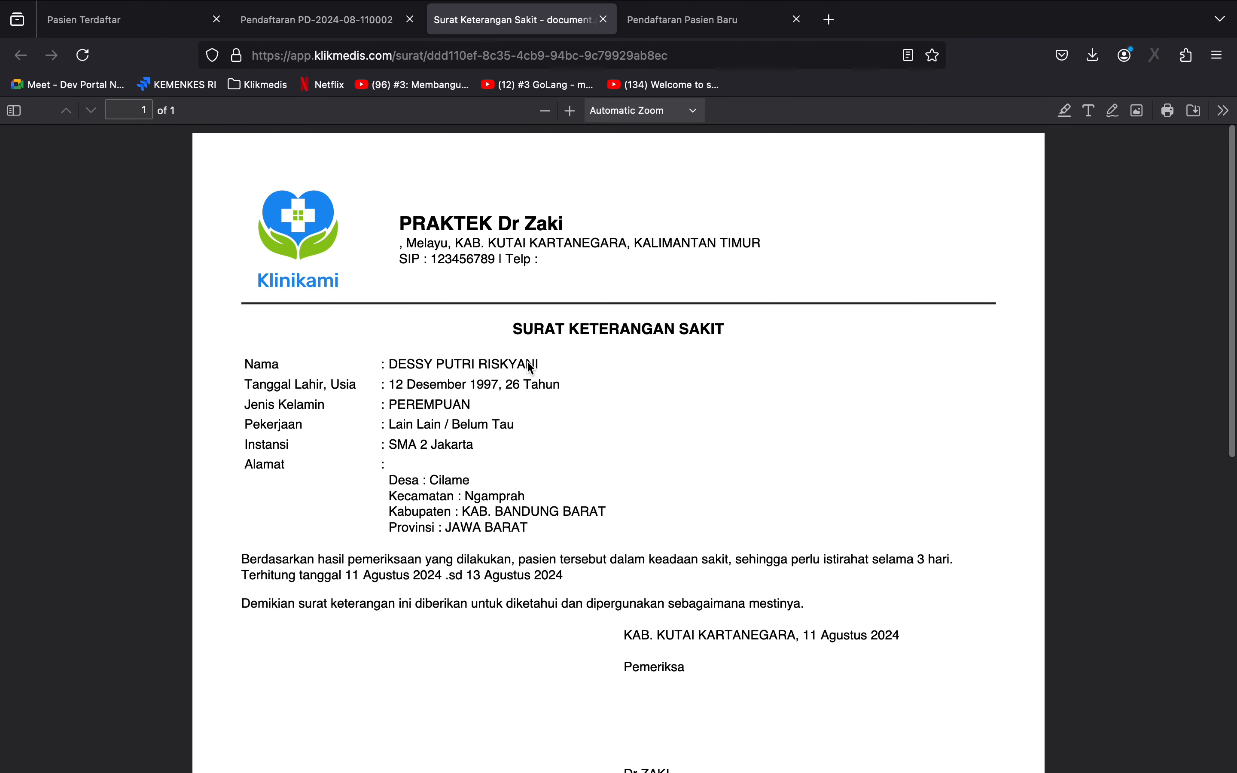
click(341, 24)
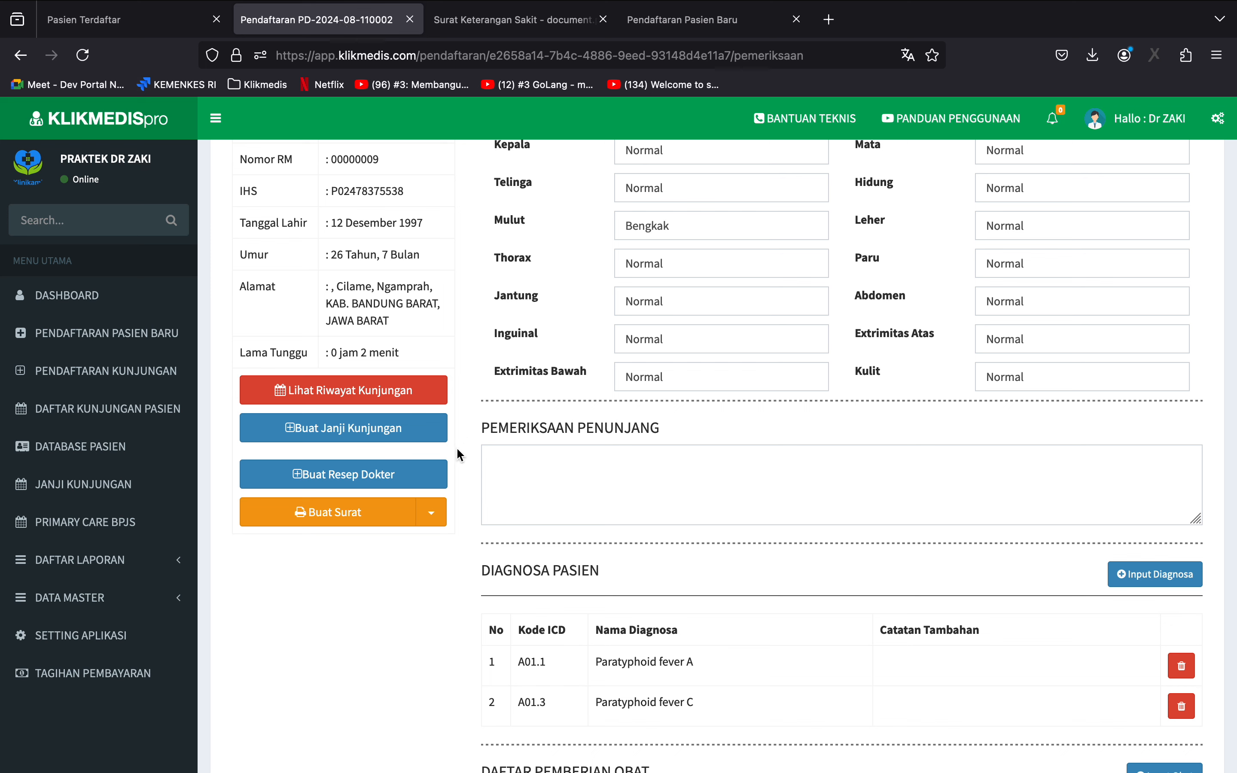
click(444, 505)
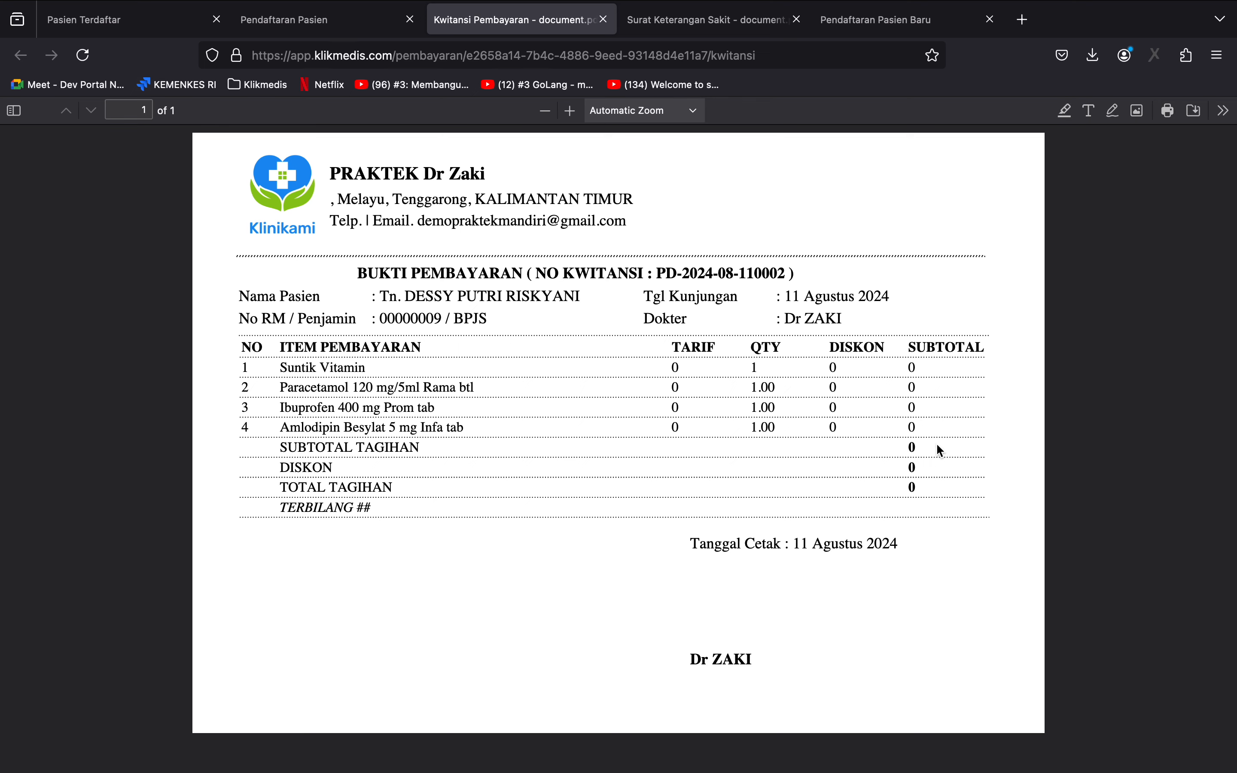
Leave the payment receipt and open the outpatient visit list to check the status marker of queue number 1.
click(314, 21)
click(158, 416)
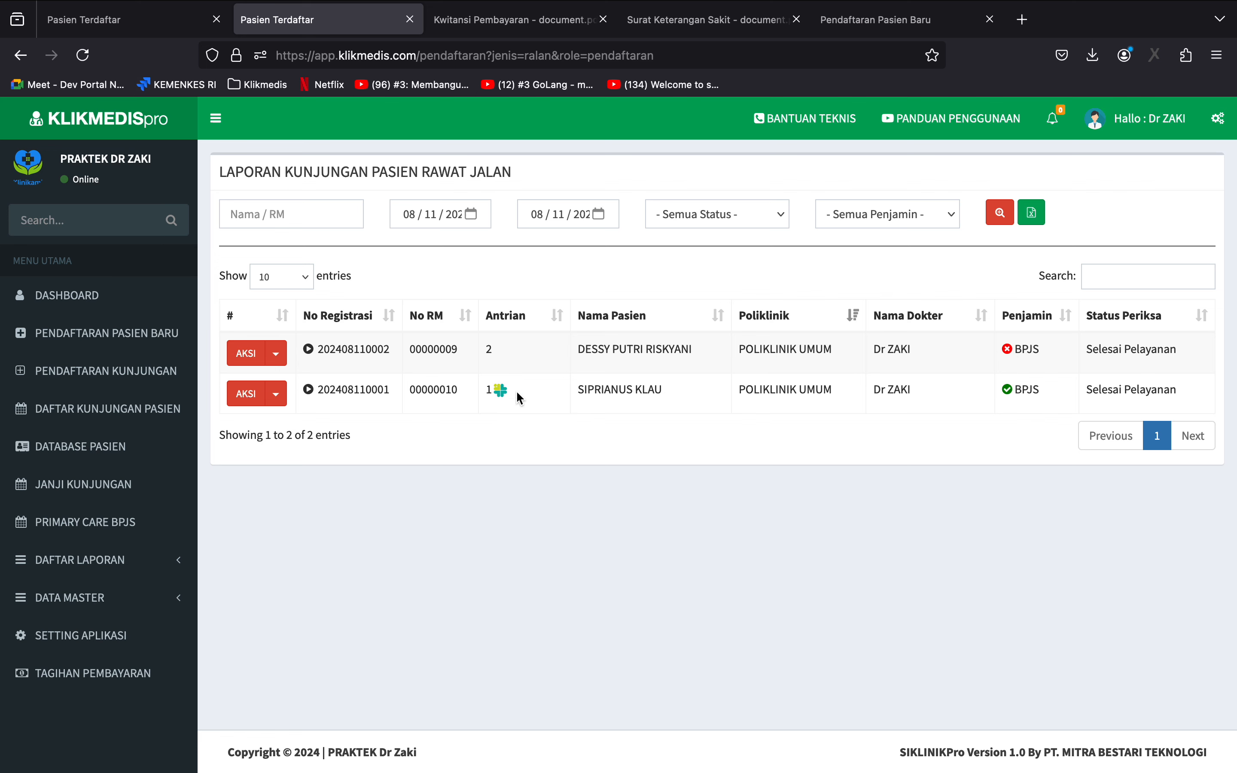
mouse_move(510, 394)
Display the Primary Care BPJS visit report for 08/11/2024.
click(85, 522)
click(598, 249)
click(665, 255)
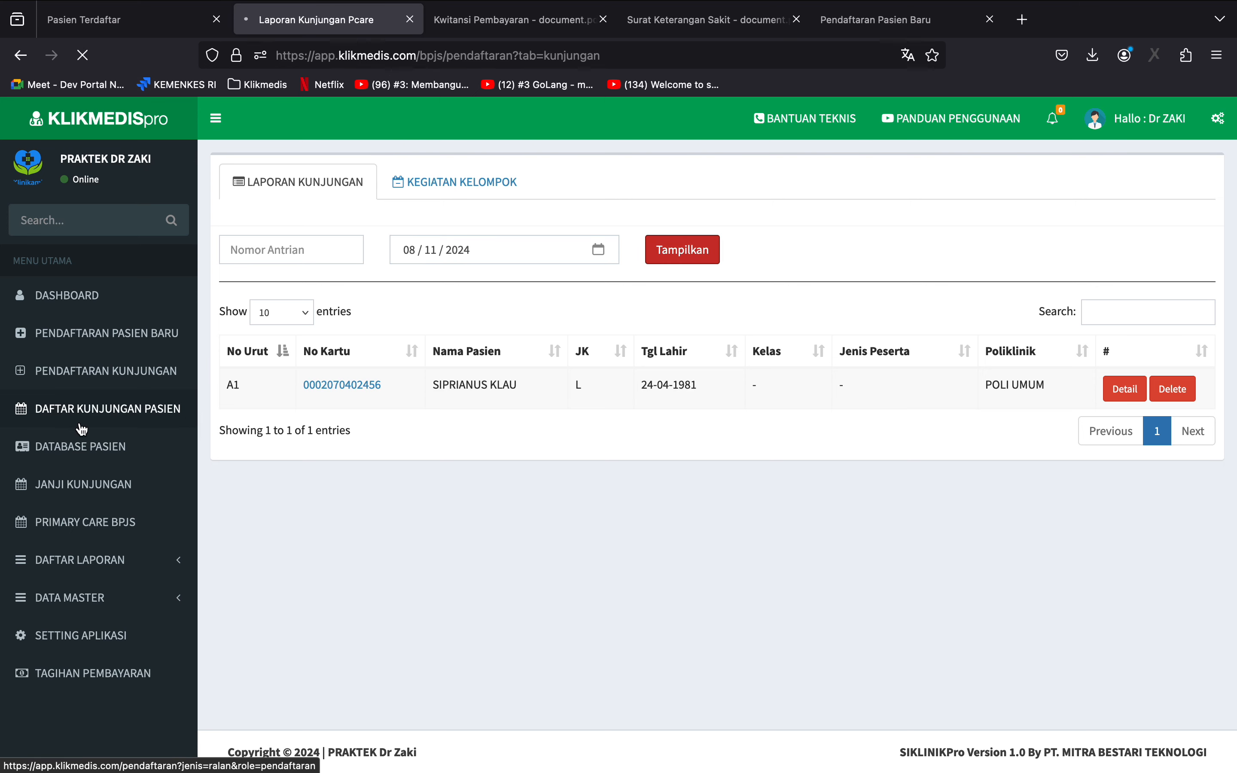
Return to the outpatient visit list, check queue number 2's Satusehat status and available actions, and reload the list.
click(183, 421)
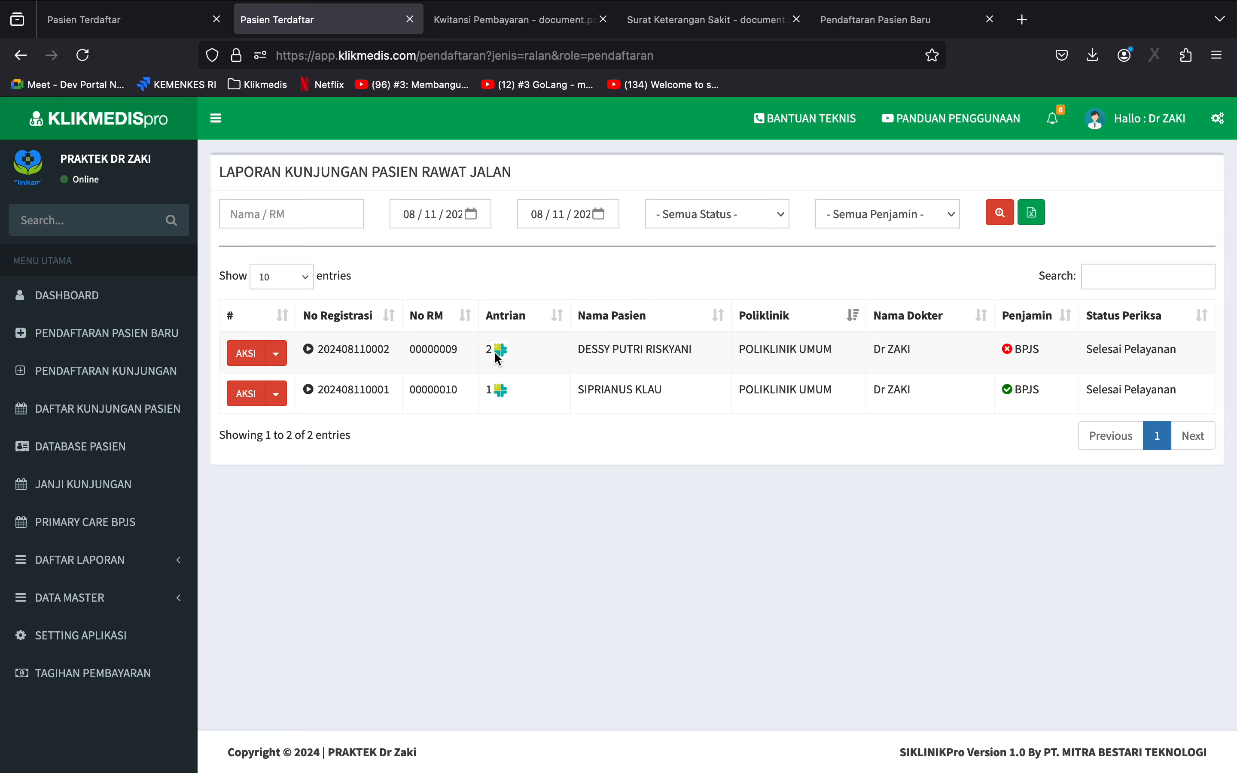
mouse_move(503, 357)
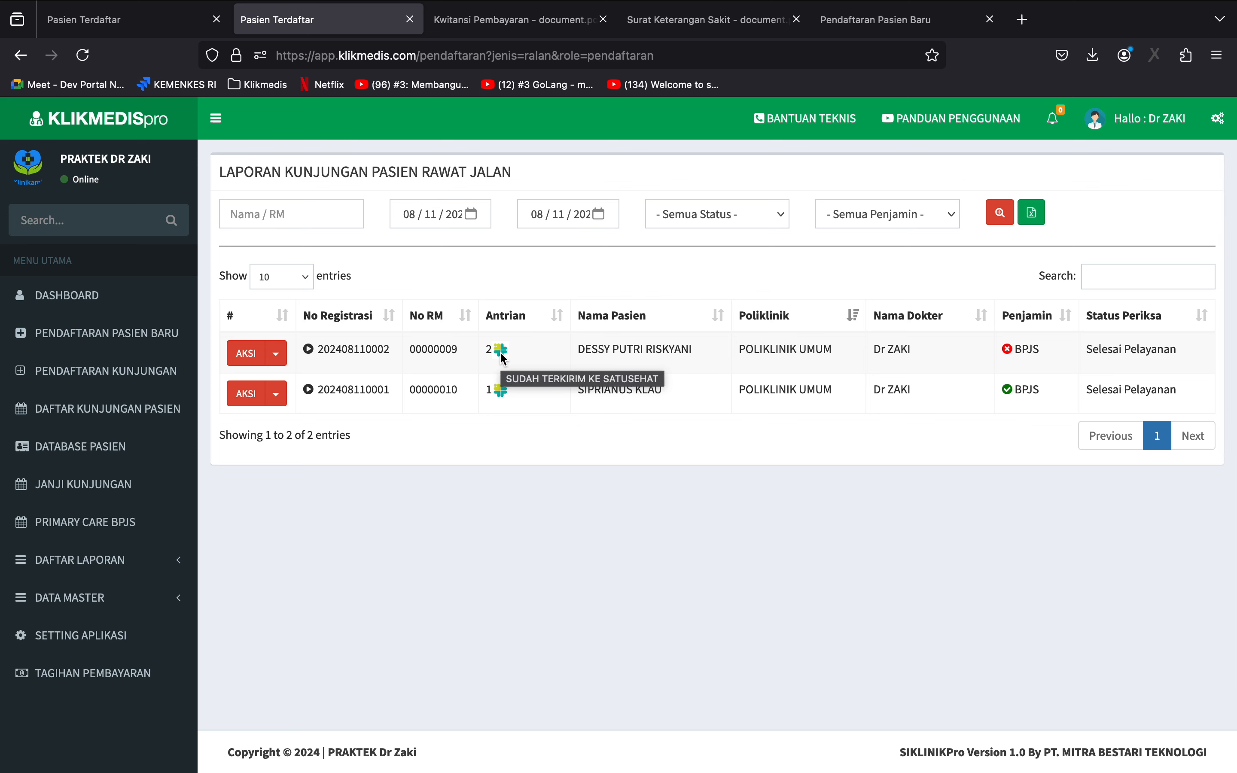
click(282, 361)
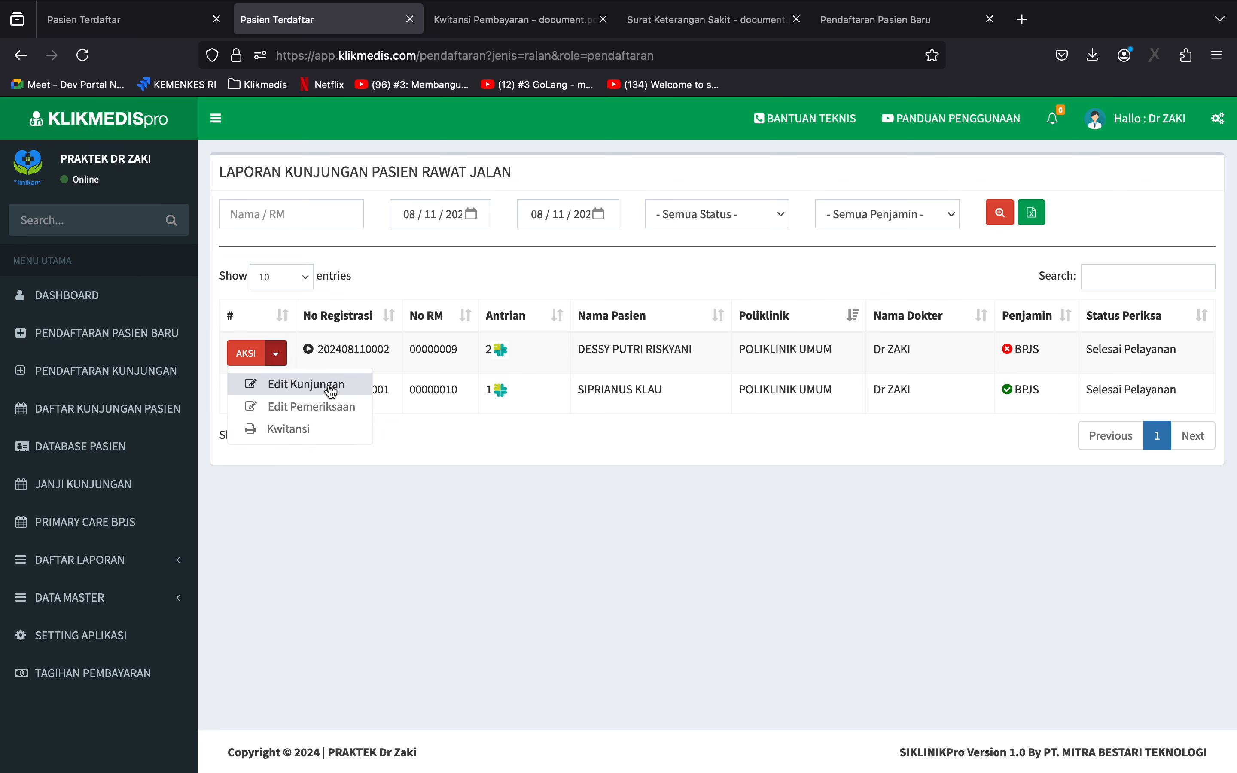
click(774, 402)
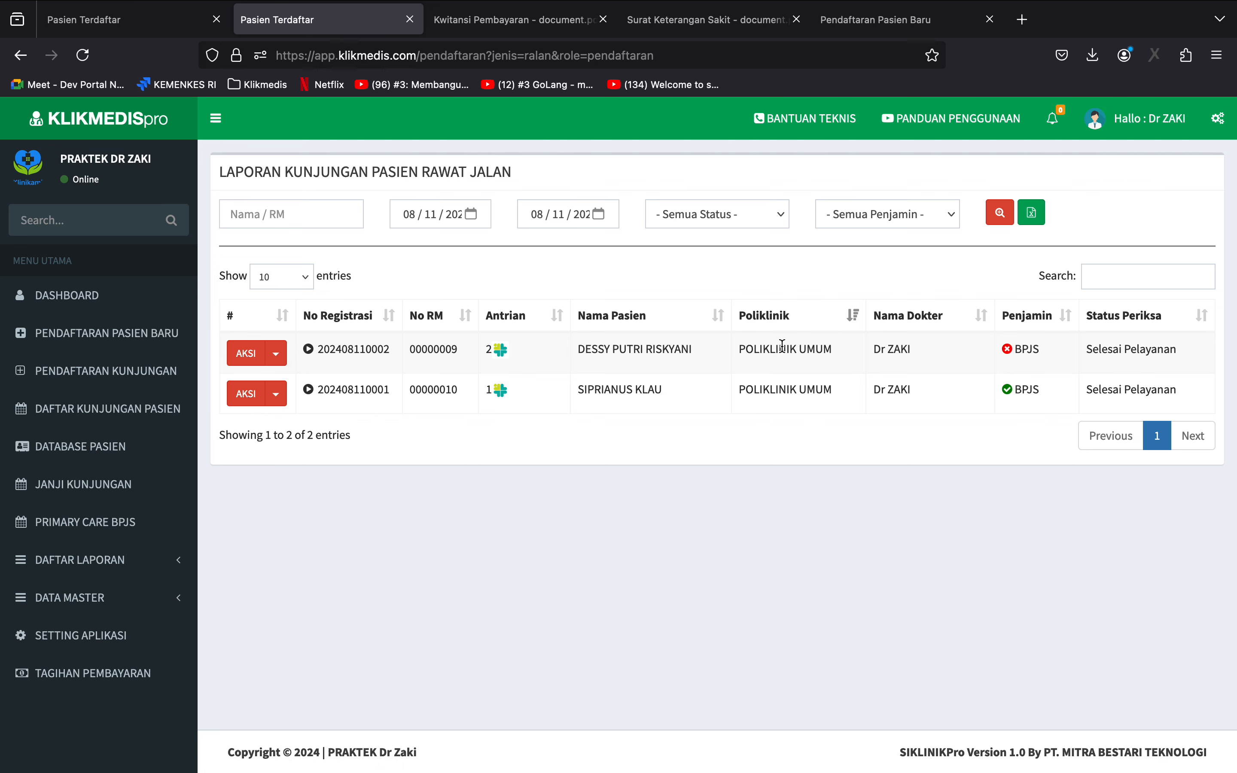
click(84, 59)
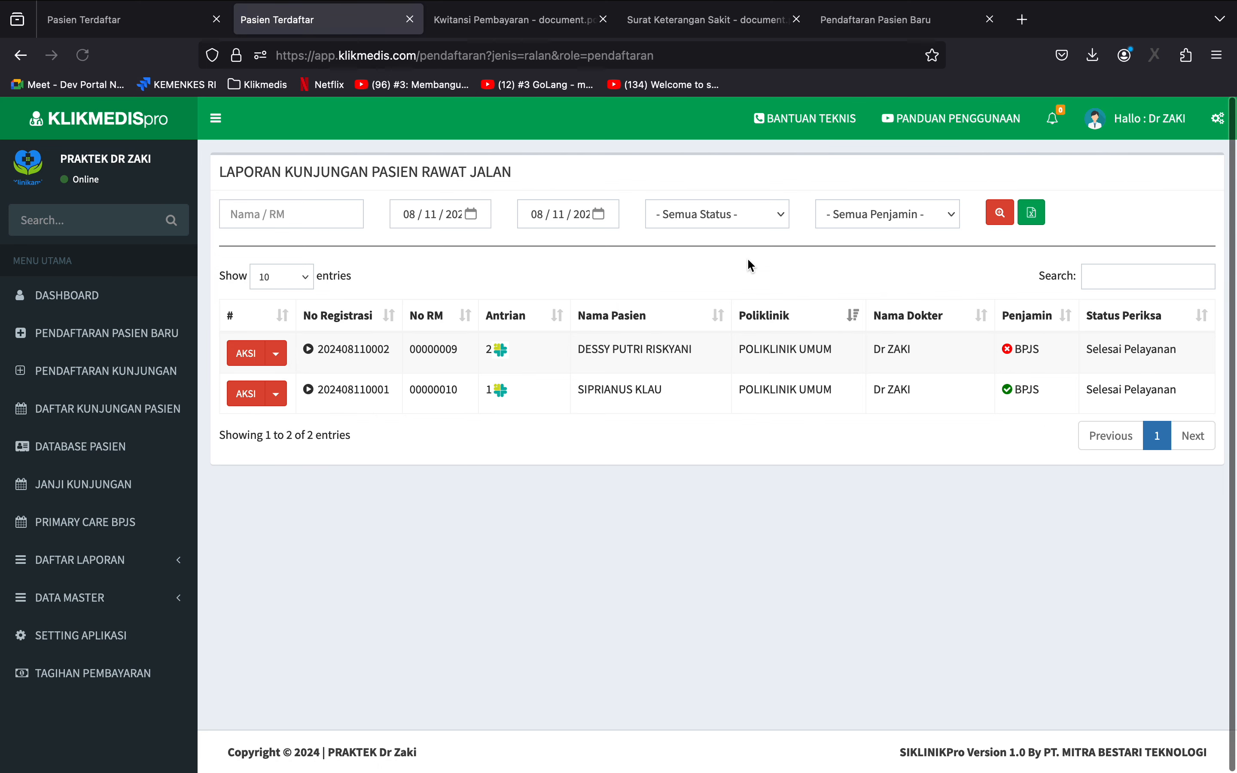
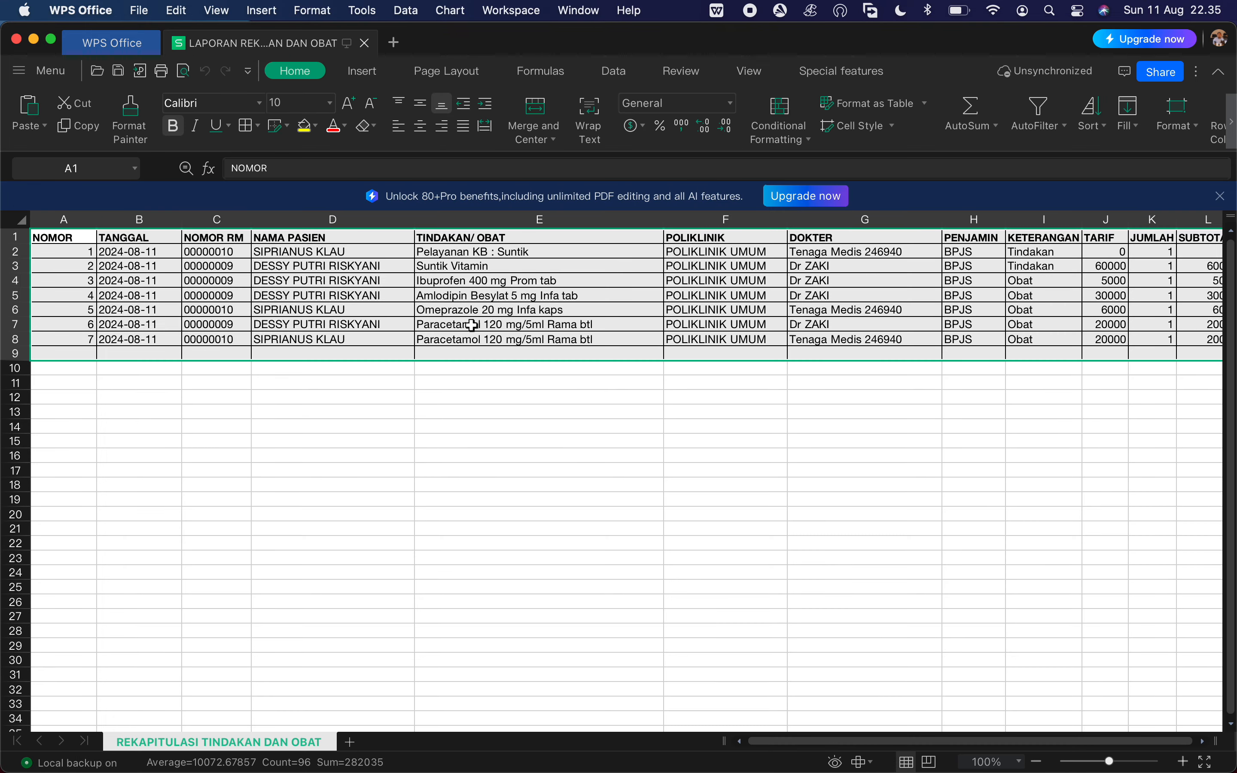
Look over the procedure and medicine recap spreadsheet across to its subtotal column, and return to the clinic system in the browser.
click(454, 341)
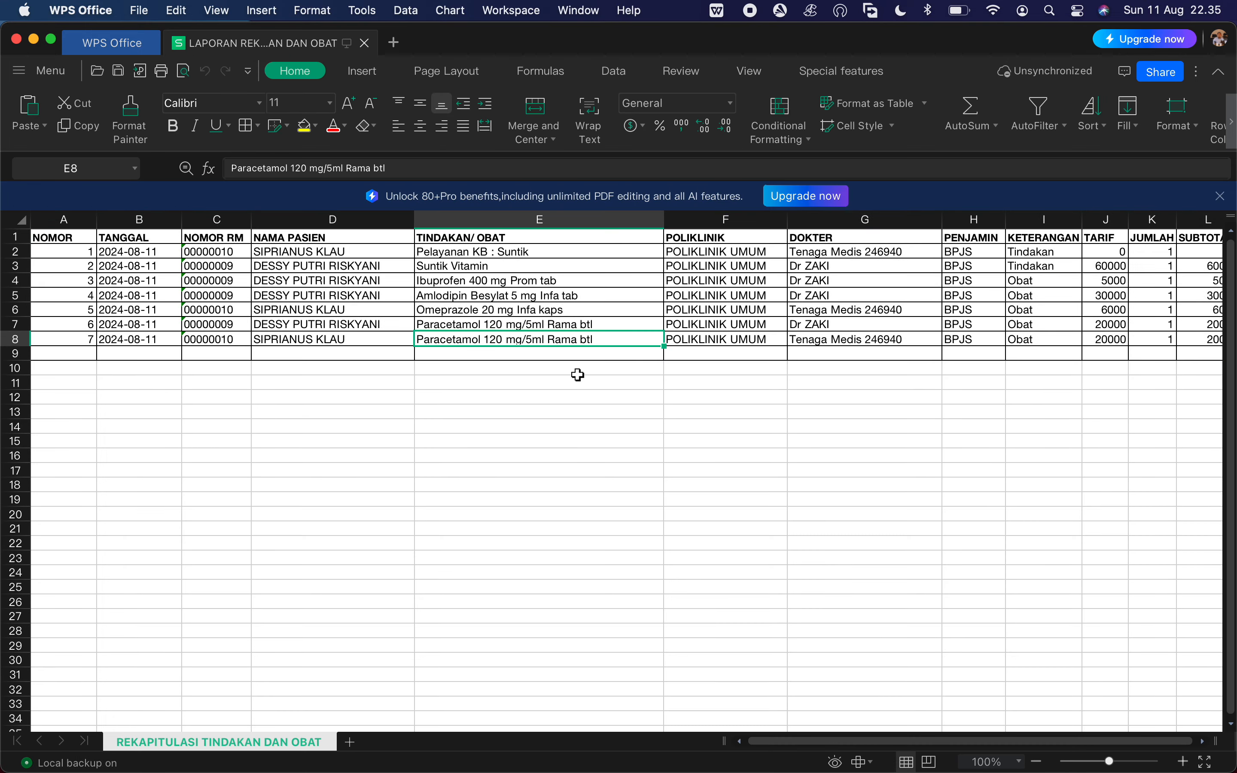
scroll(578, 375, right, 10)
scroll(577, 375, left, 8)
click(405, 311)
click(172, 310)
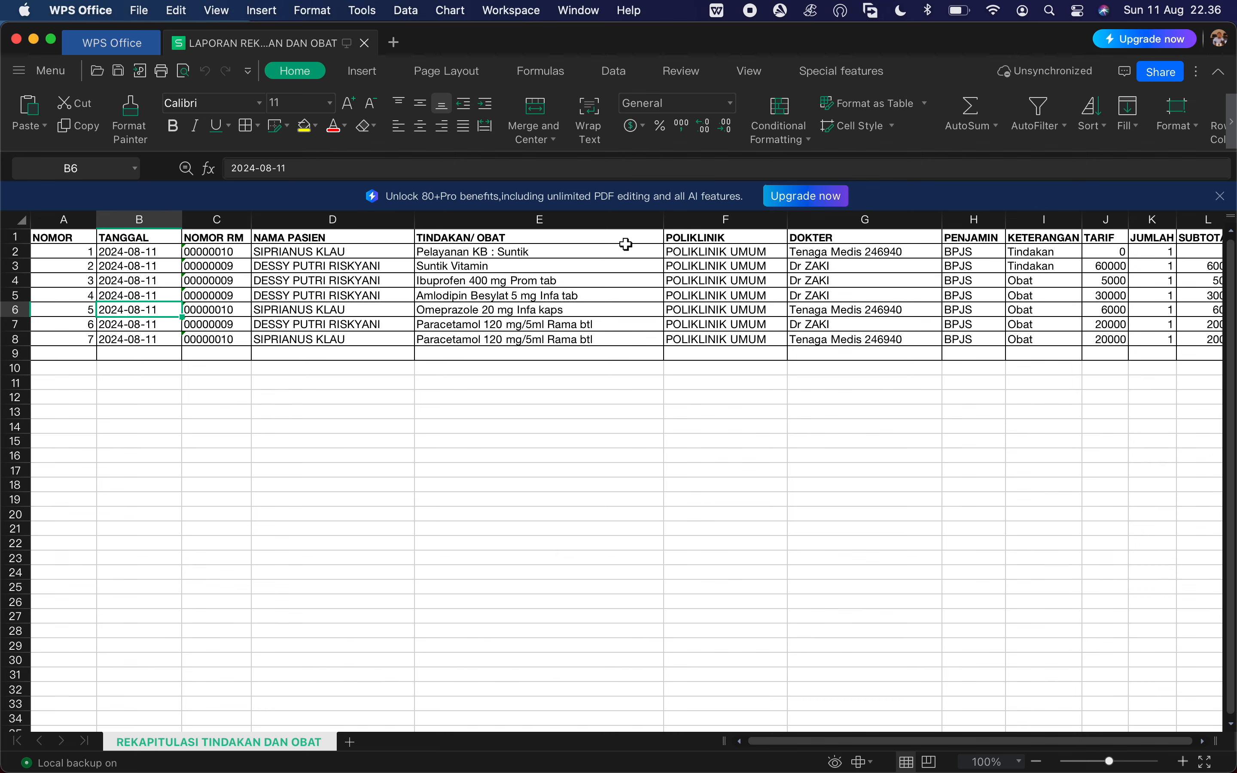
click(974, 320)
scroll(982, 322, right, 3)
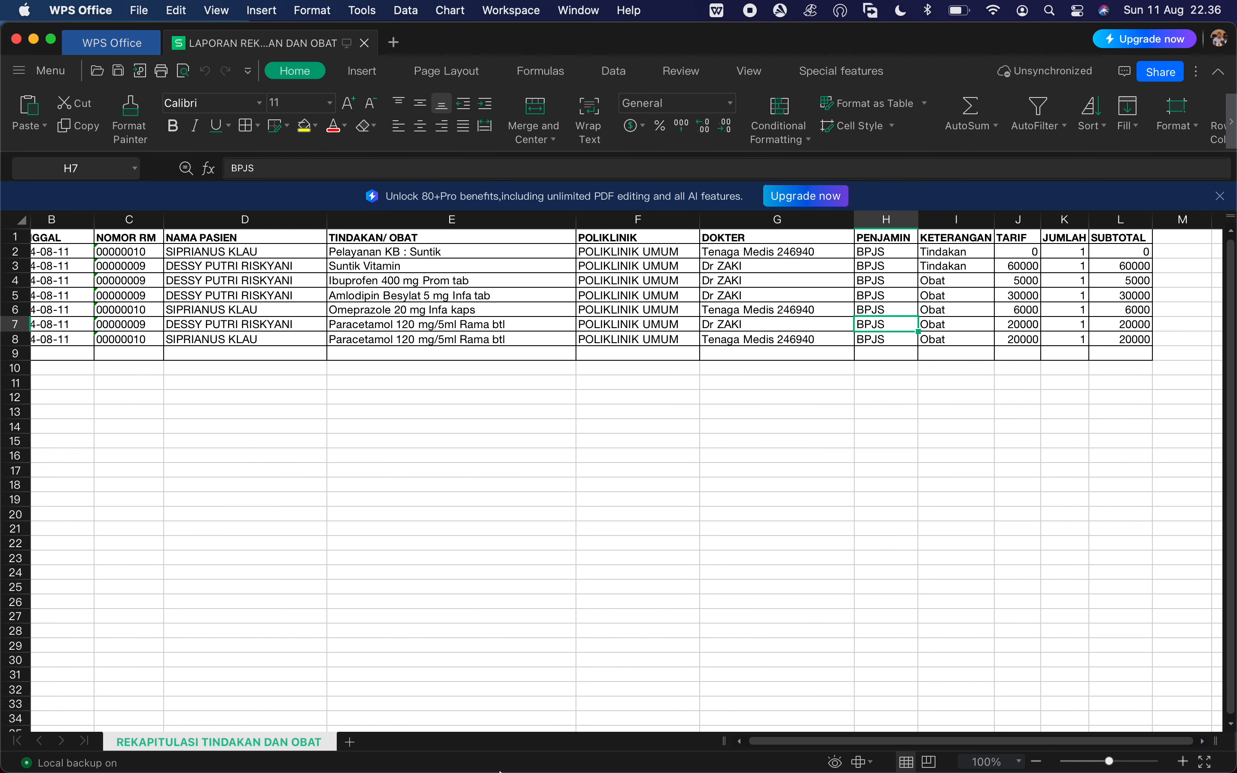
click(529, 752)
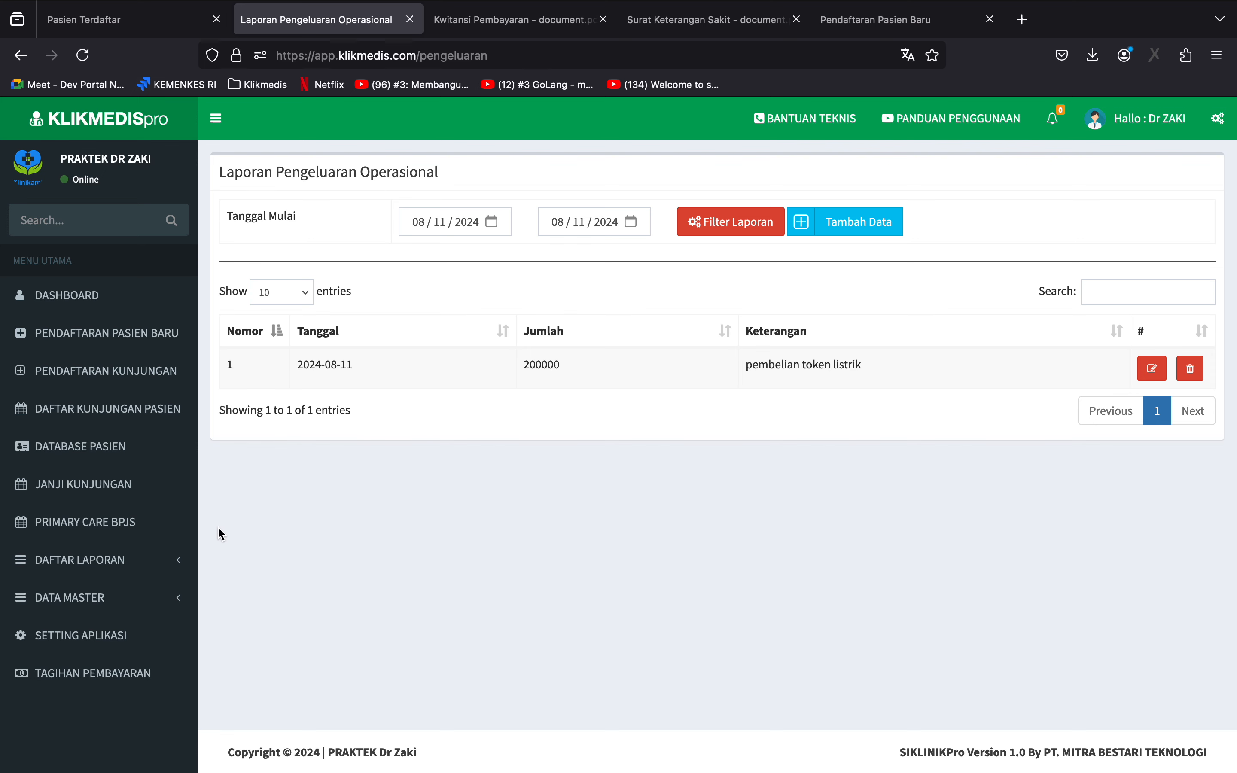
Download the top 10 diagnosis report for 08/11/2024, view it in WPS Office and return to the browser.
click(143, 573)
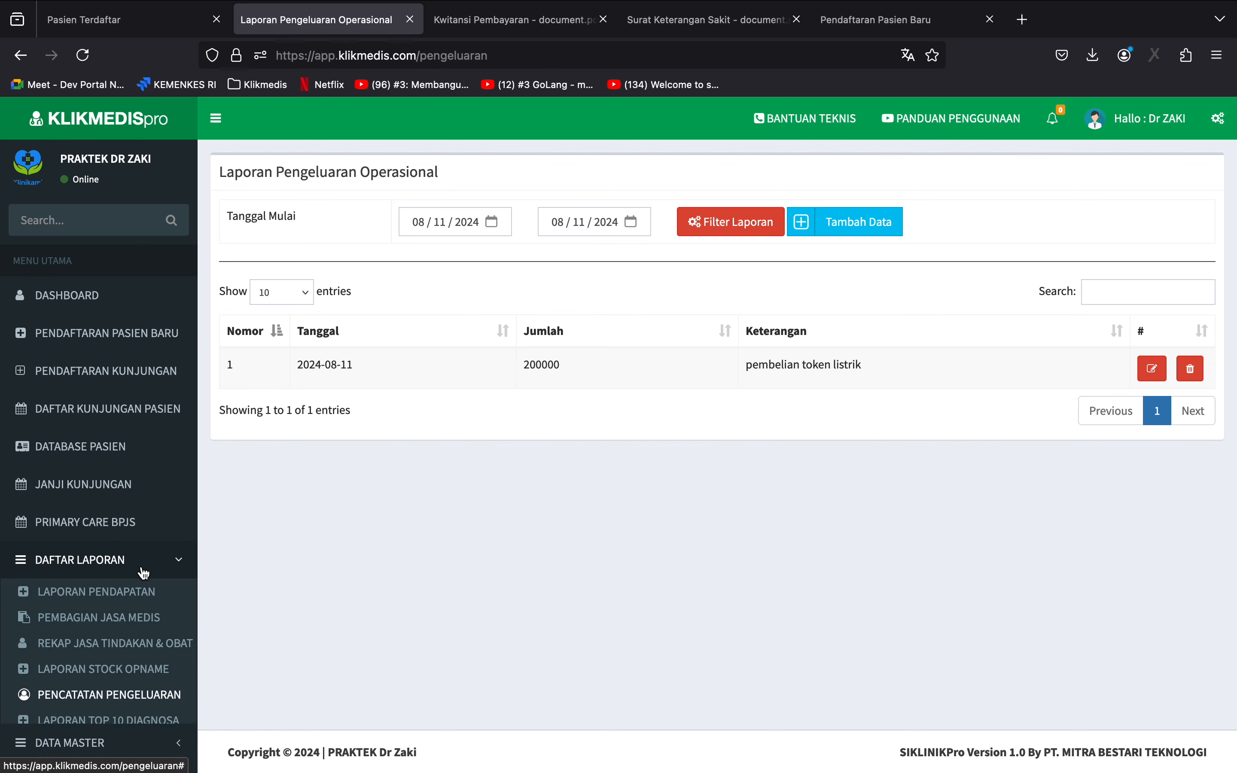
click(159, 720)
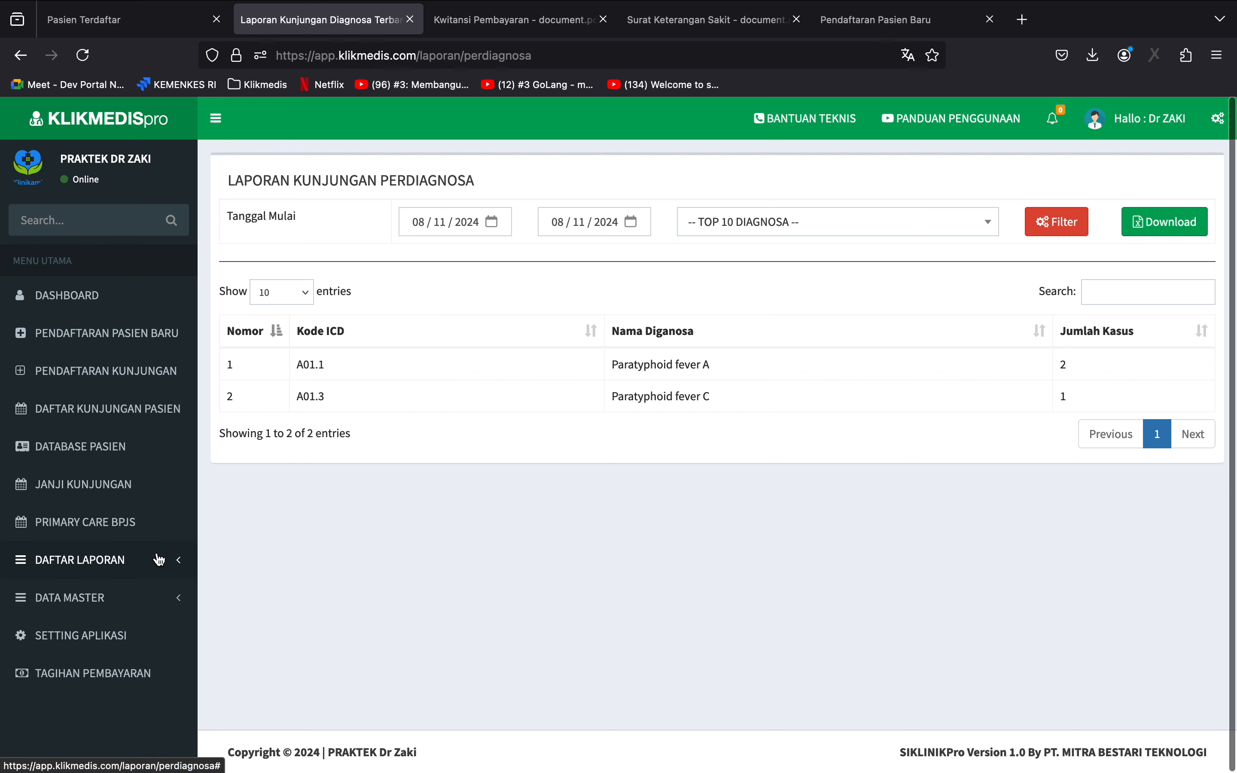
click(150, 569)
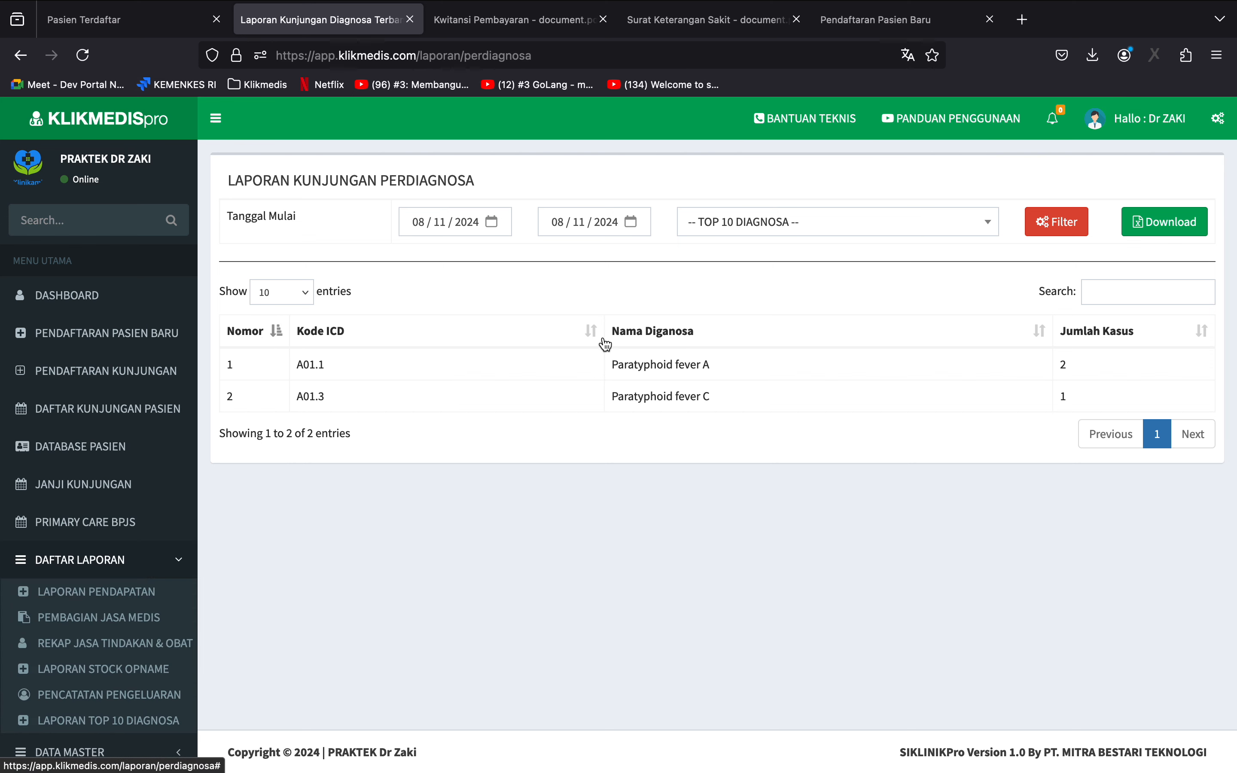
click(1170, 223)
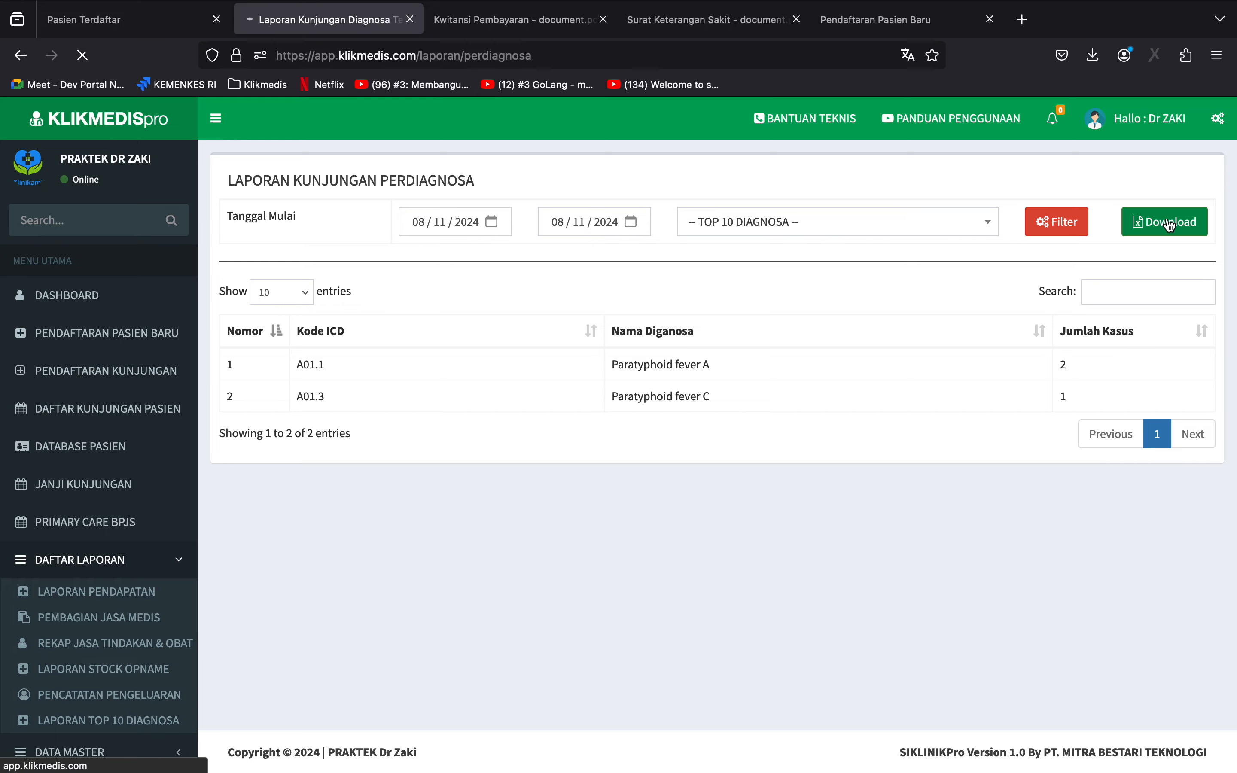
click(842, 111)
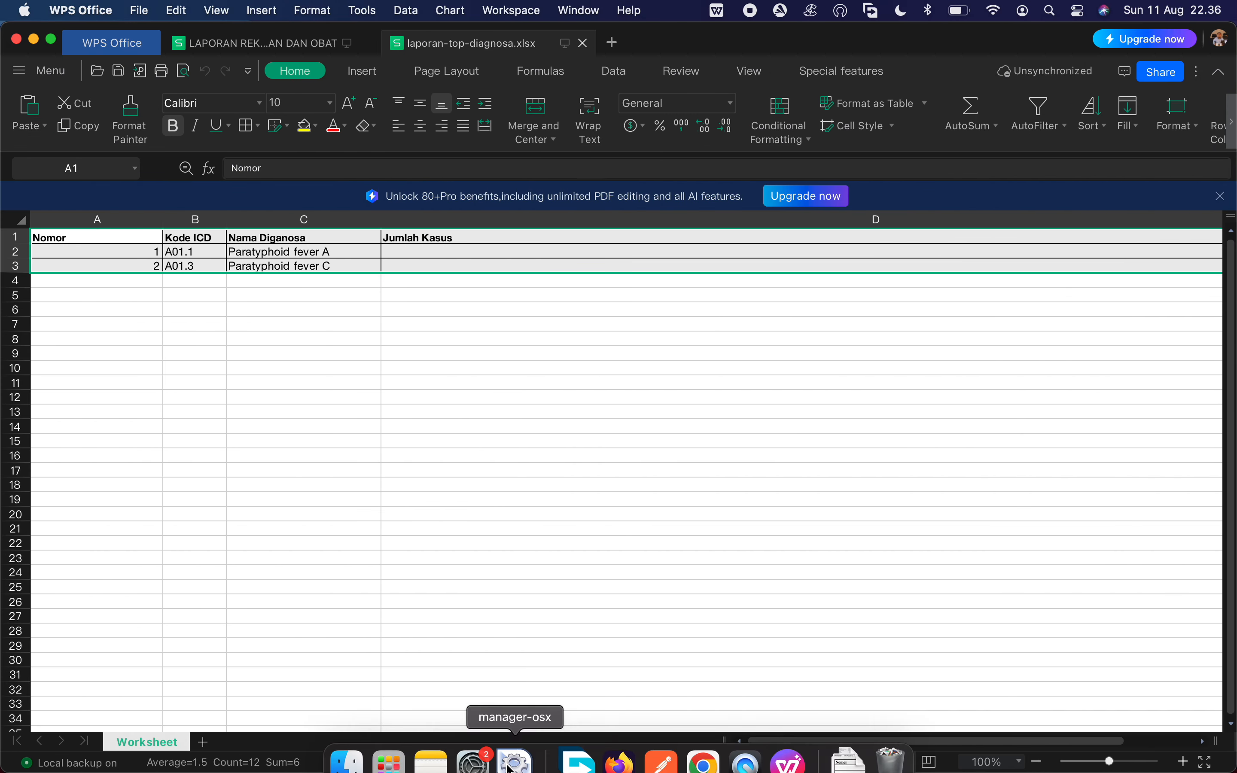
click(616, 756)
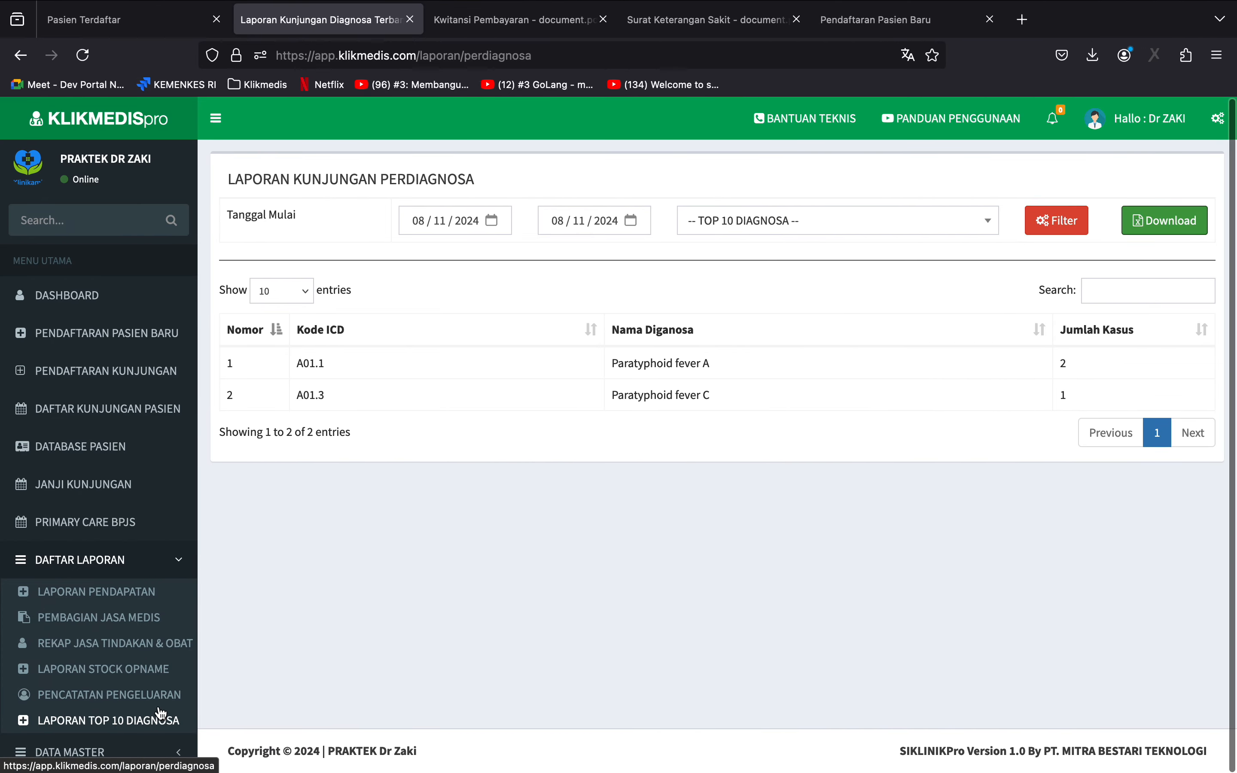
View the stock opname report, the outpatient visit list and the Primary Care BPJS visit report.
click(164, 667)
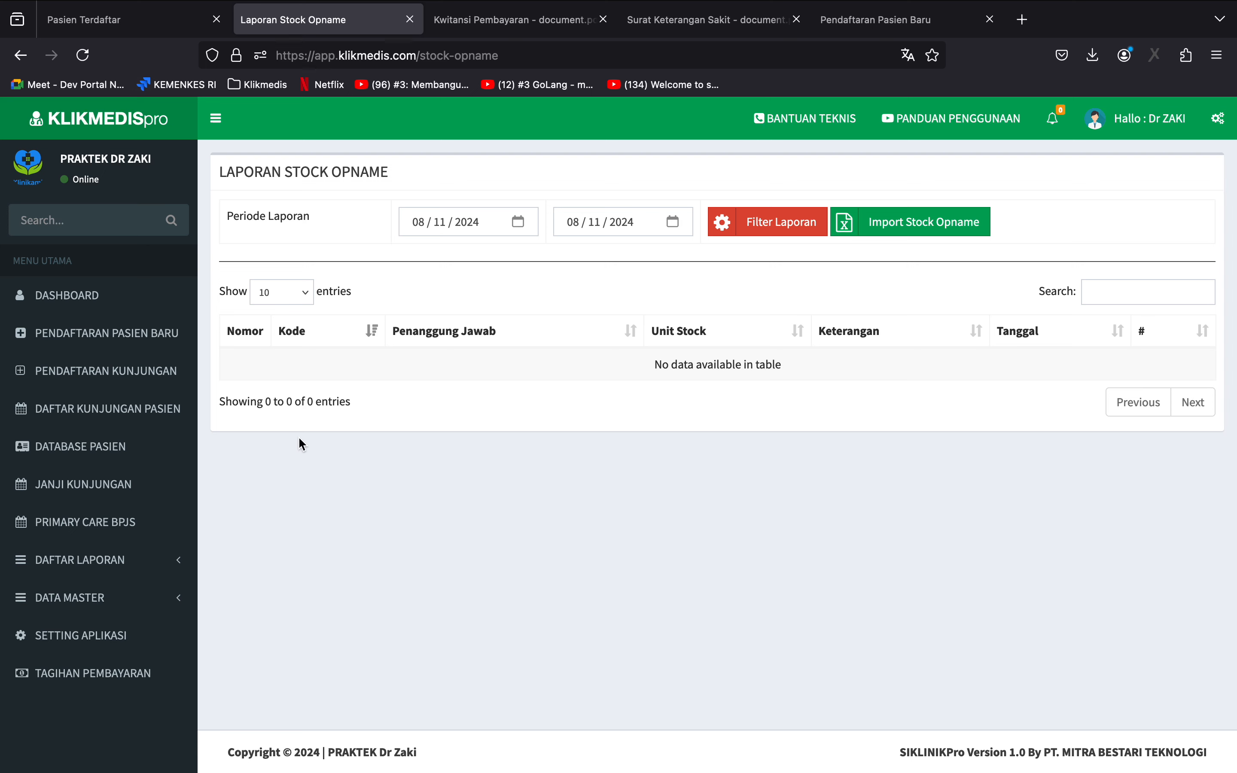
click(116, 309)
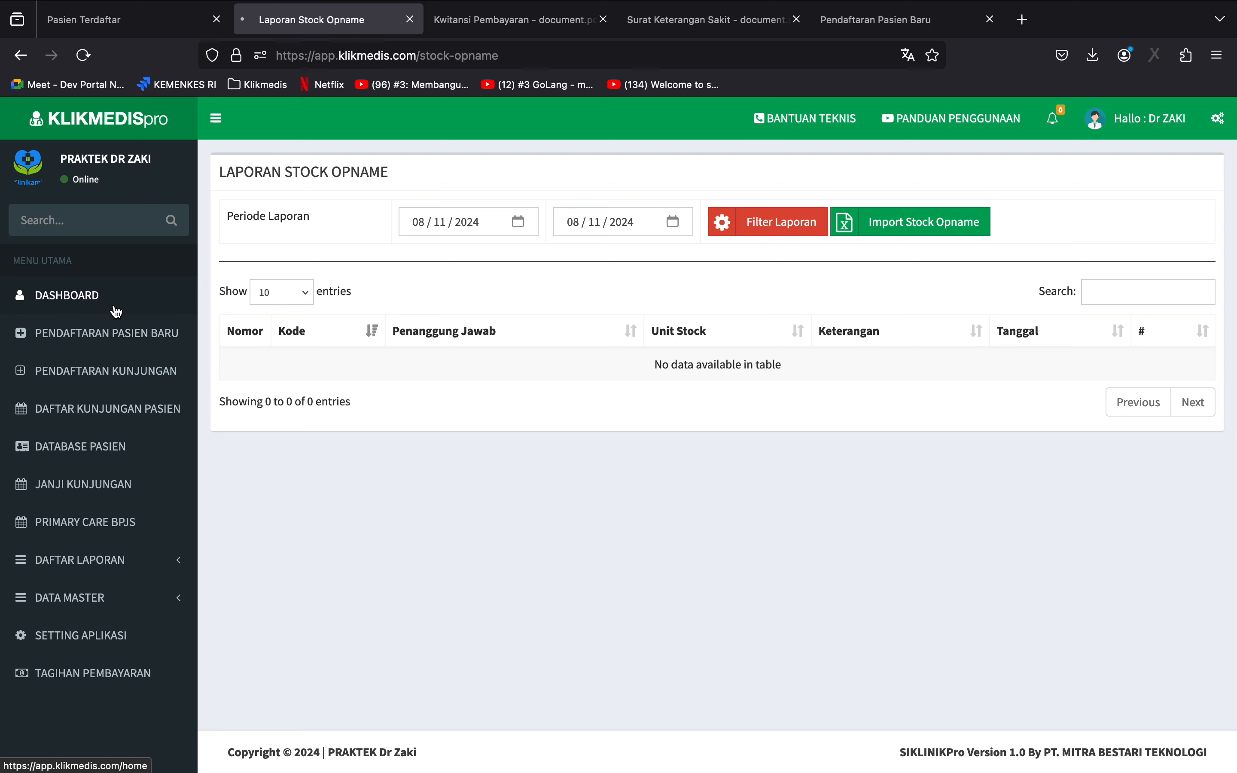
click(126, 408)
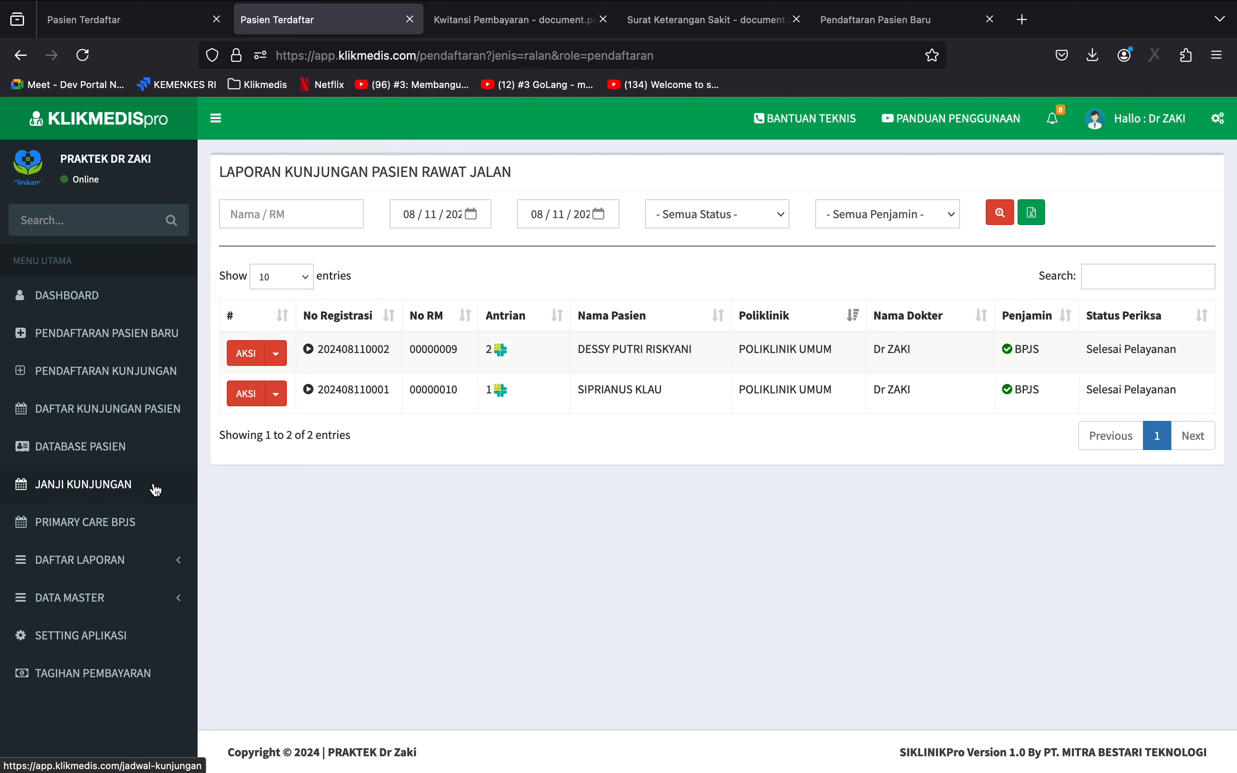
click(81, 529)
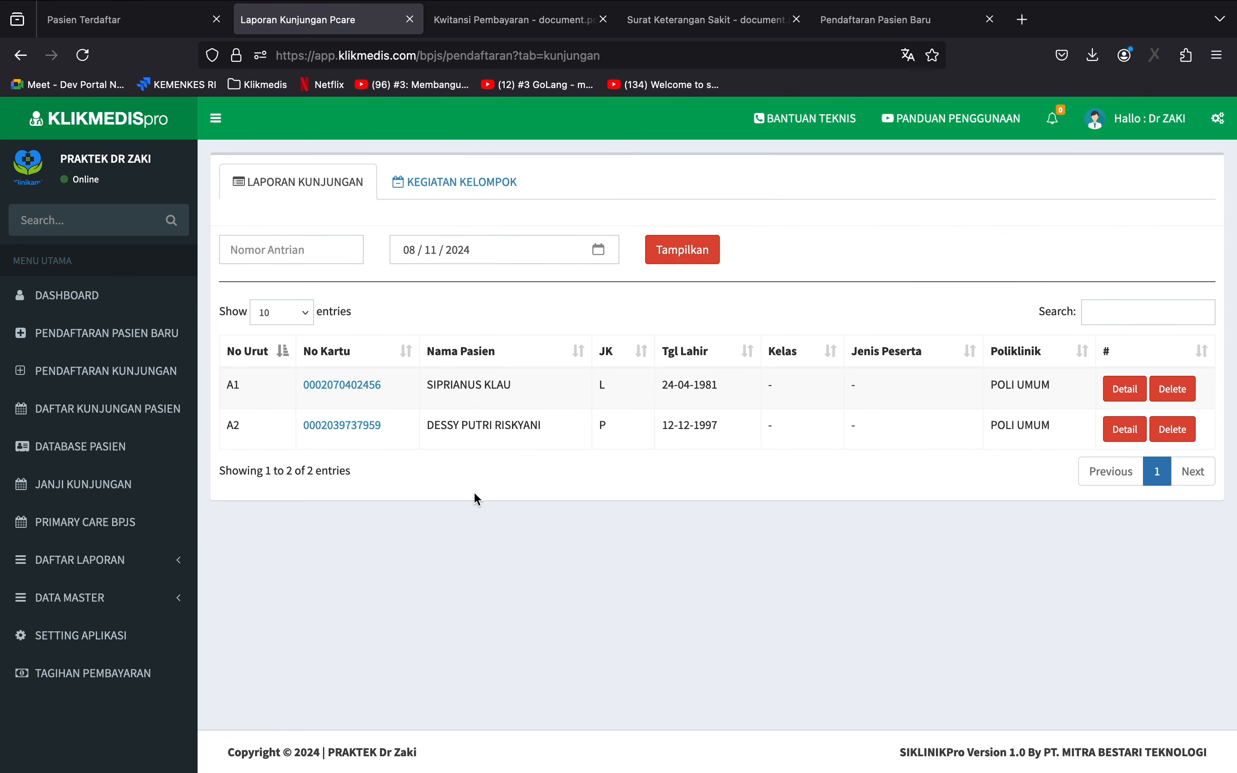
Review the dashboard's summary figures and its visit and income charts.
click(86, 302)
scroll(349, 362, down, 5)
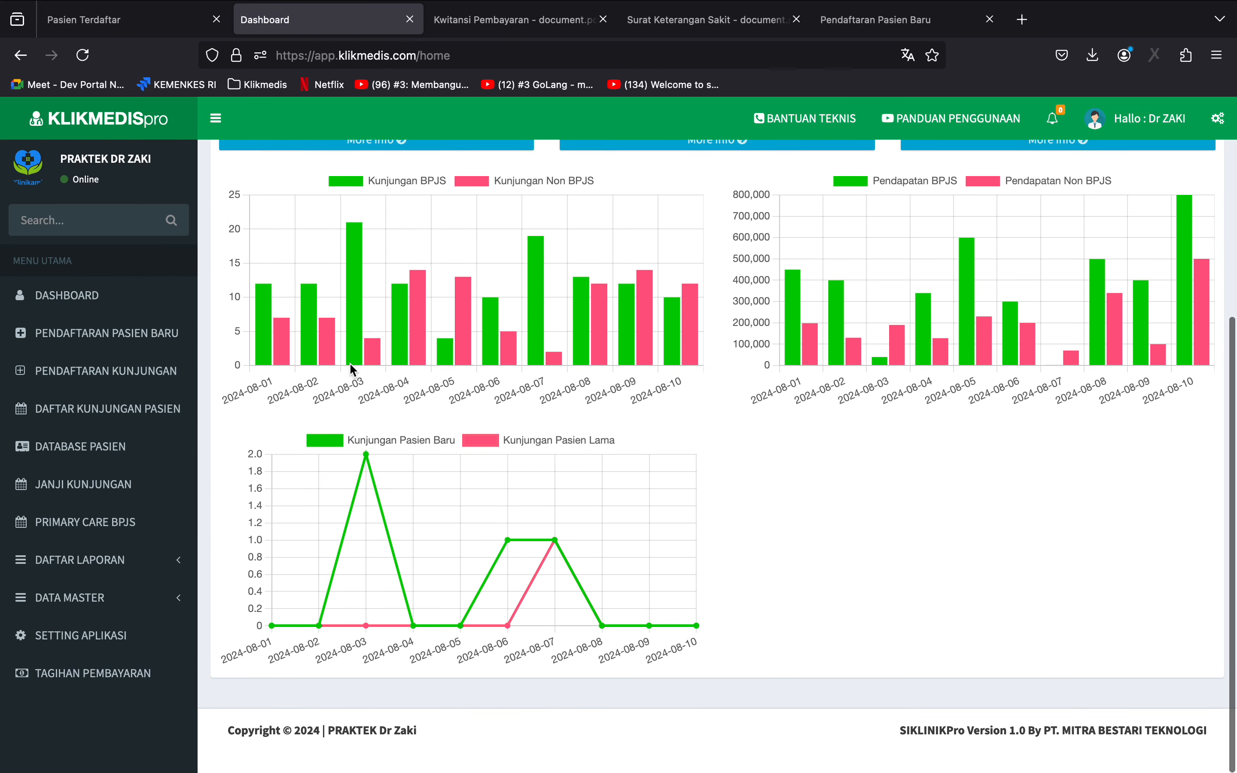
scroll(350, 362, up, 5)
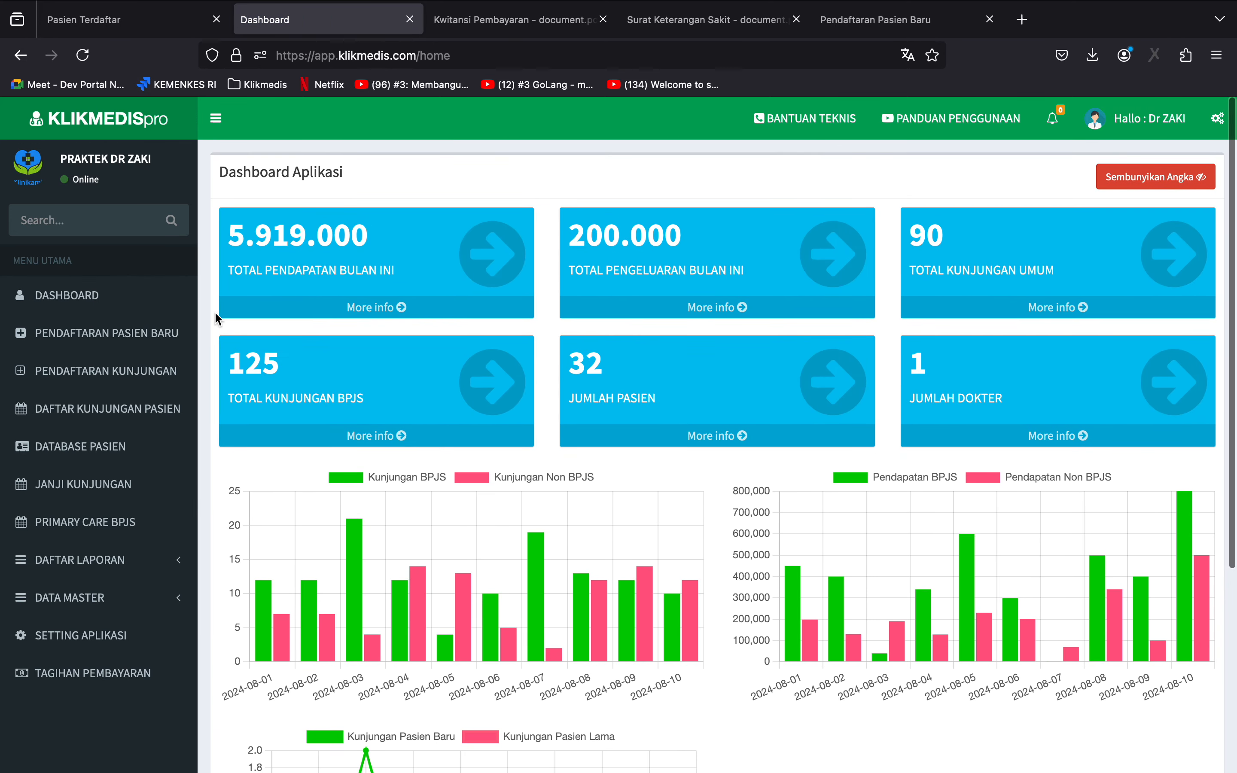
Filter the outpatient visit list from 08/01/2024 to 08/11/2024, and export it as a spreadsheet opened in WPS Office.
click(107, 408)
click(1000, 213)
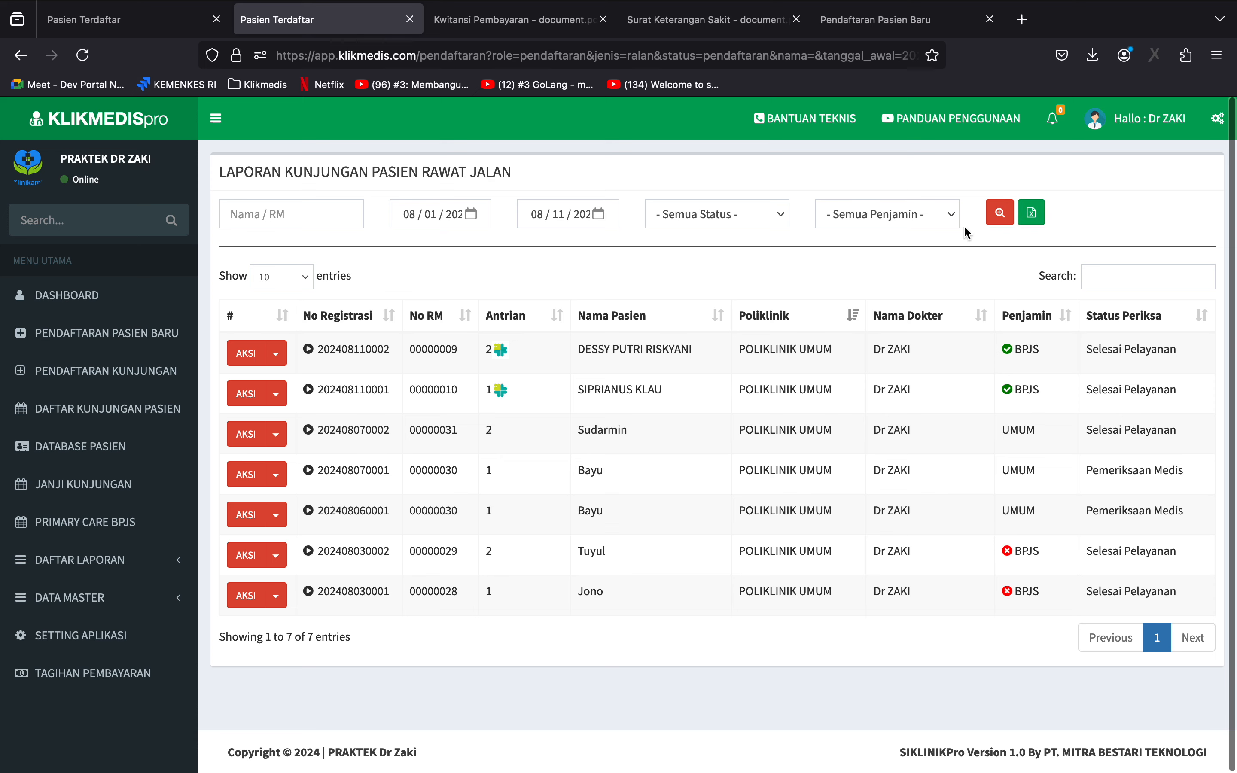
click(1035, 221)
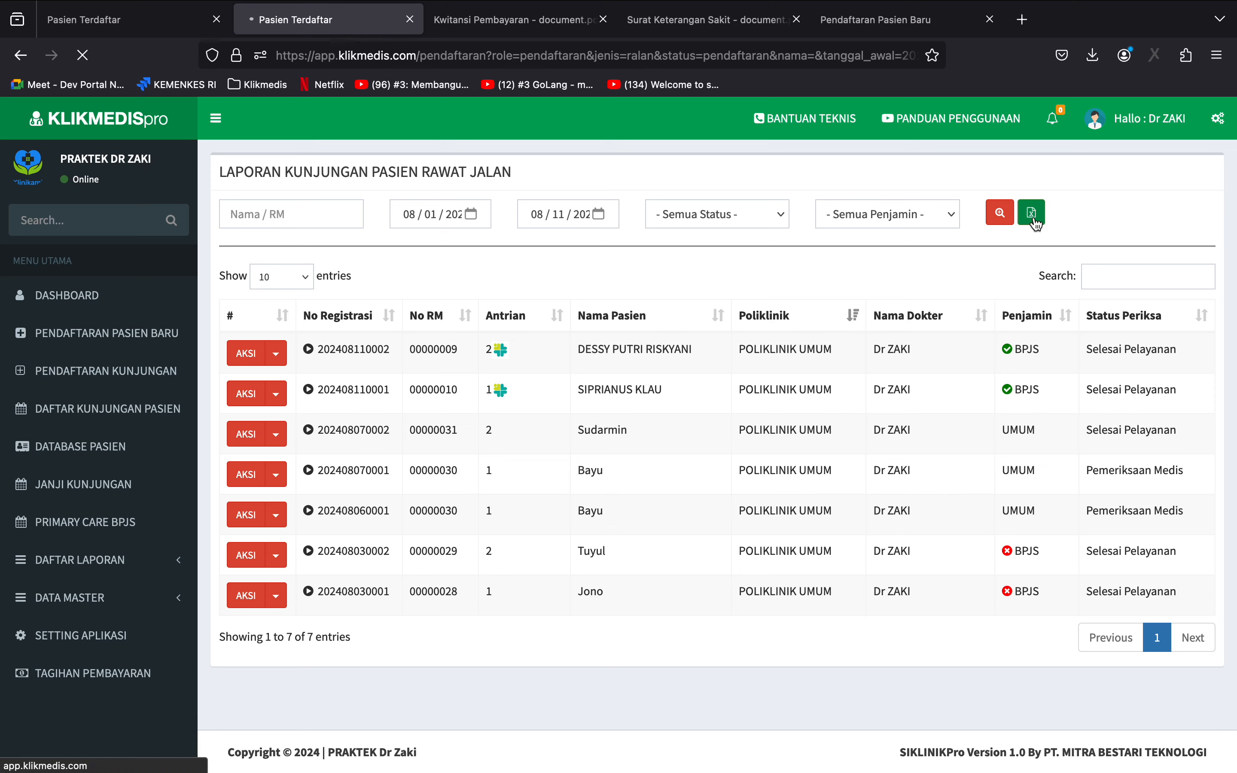
click(844, 105)
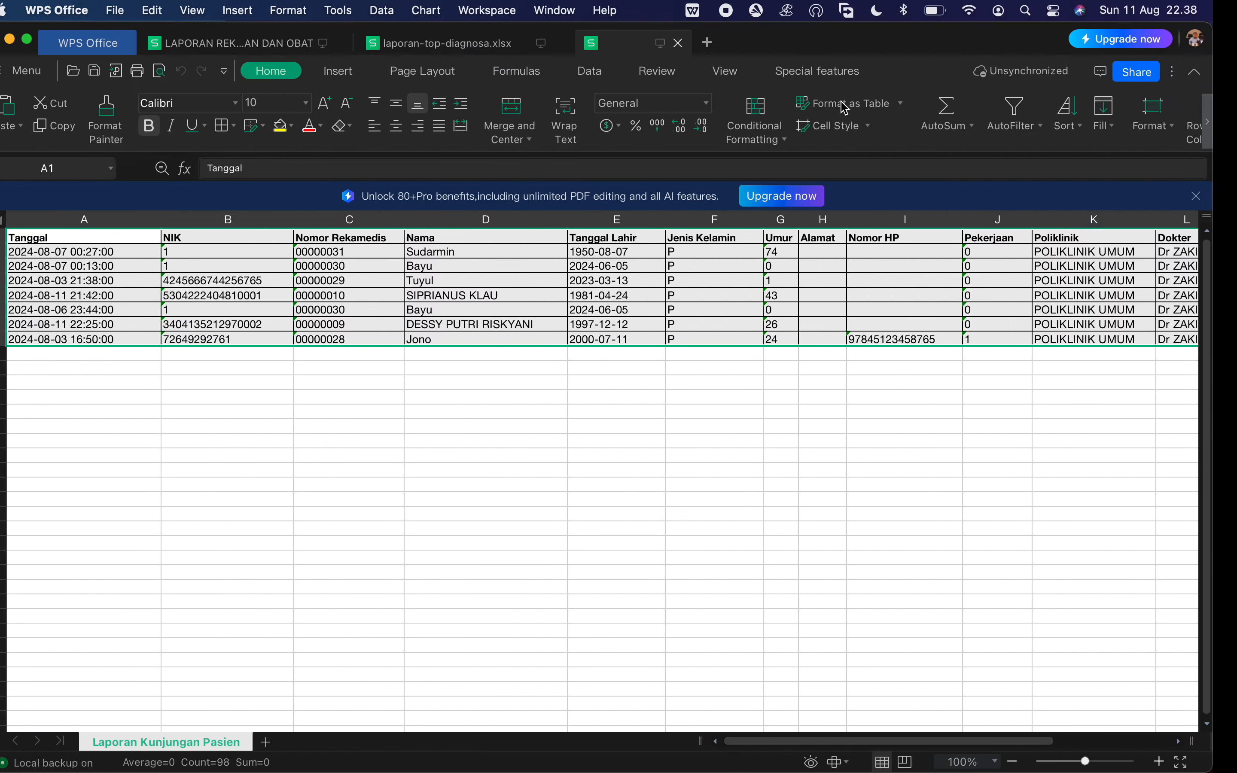
Look over the exported patient visit report across to the insurance type column, and return to the browser.
scroll(424, 338, right, 15)
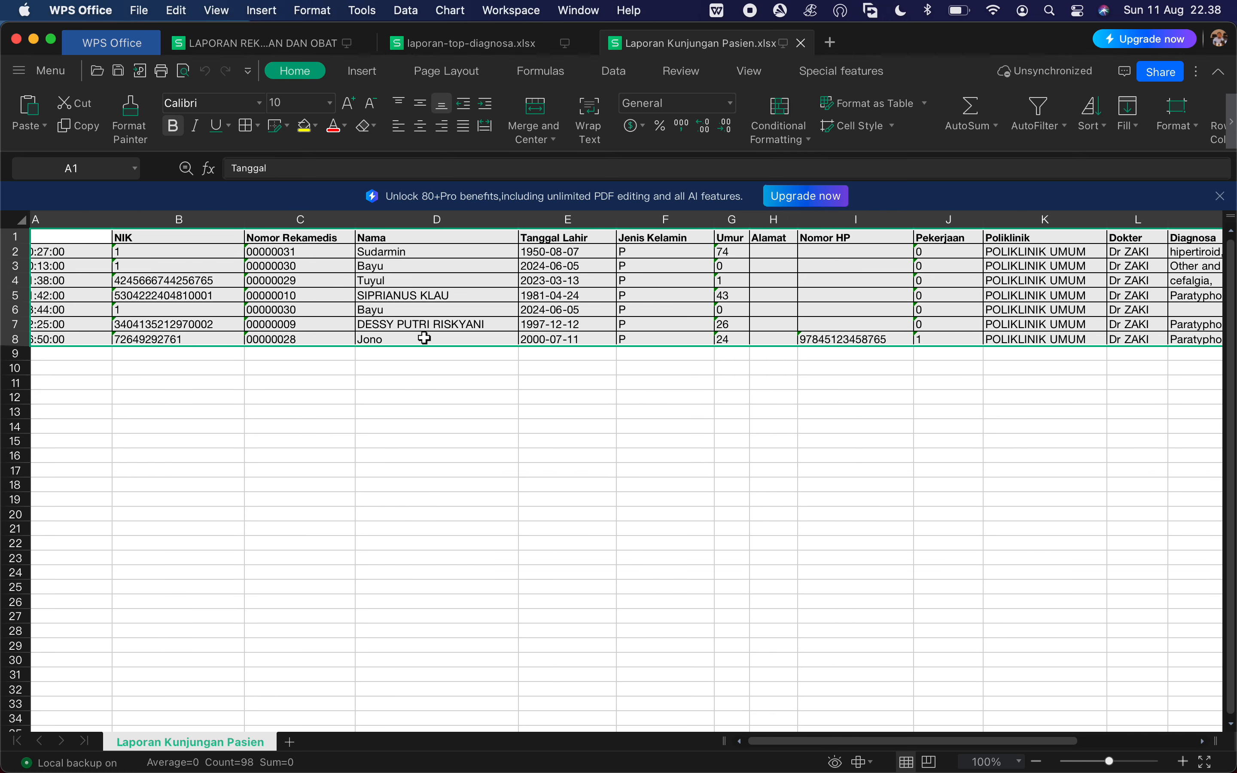
scroll(424, 337, right, 5)
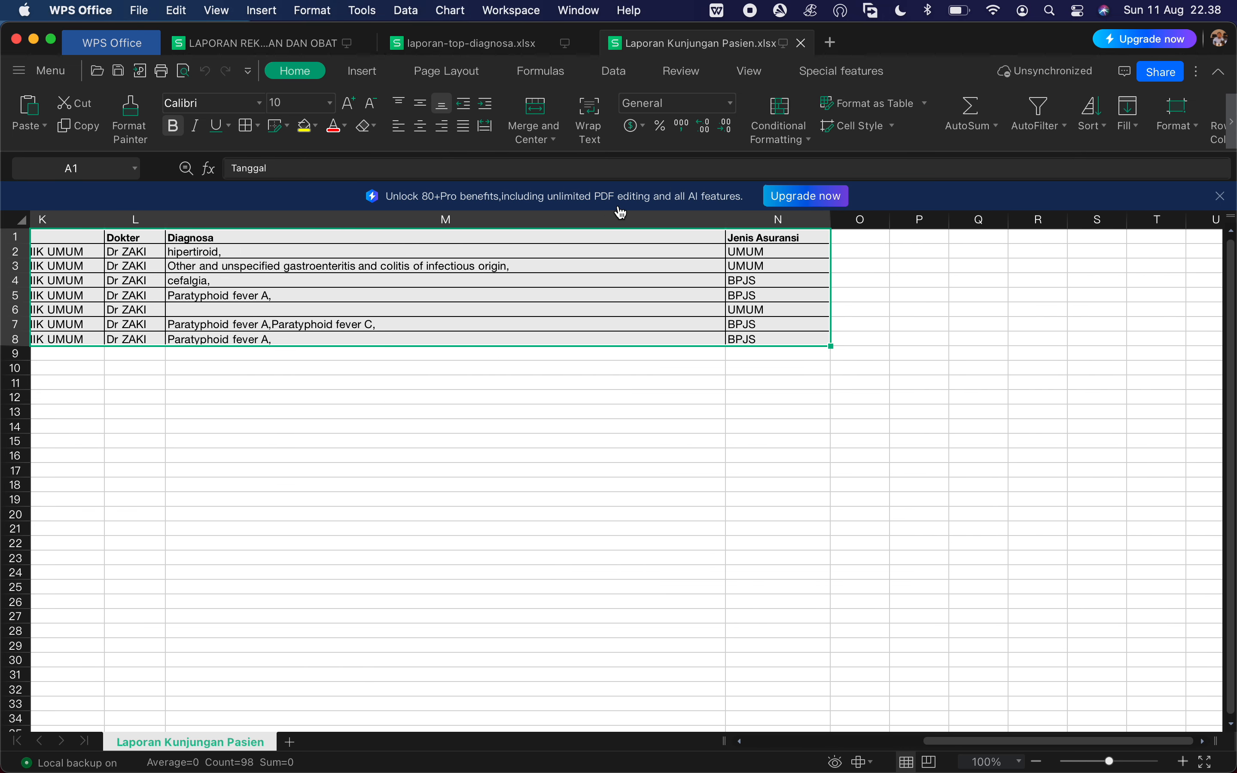
click(556, 47)
click(661, 45)
scroll(660, 328, left, 20)
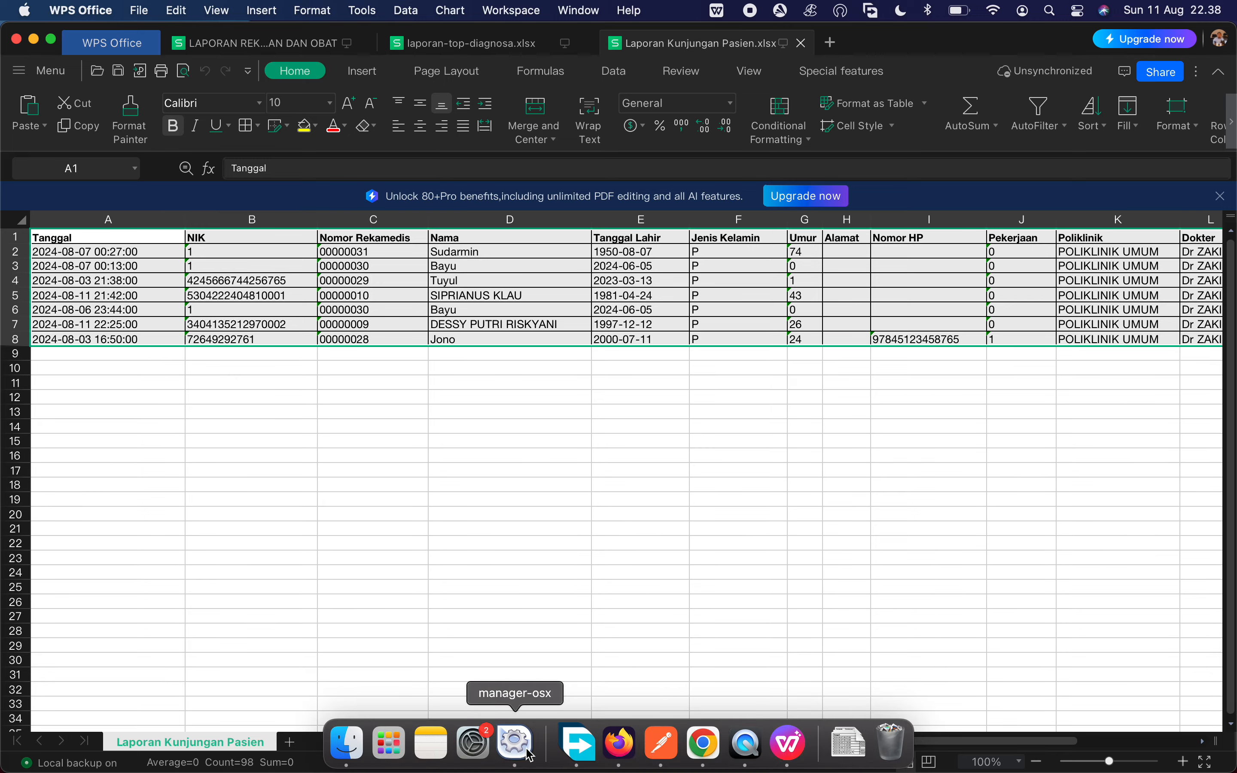
click(619, 740)
Reopen the downloaded patient visit report, check all columns through diagnosis and insurance type, and return to the outpatient visit list.
click(1092, 54)
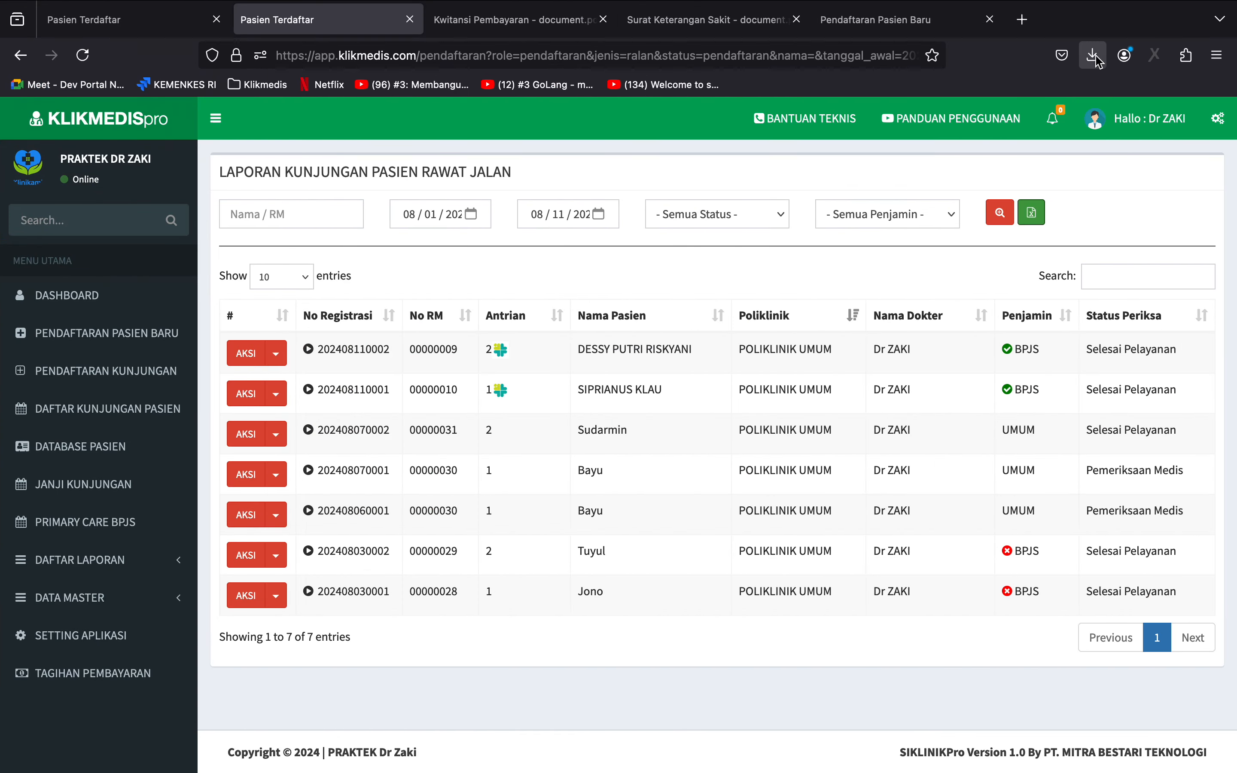
click(949, 103)
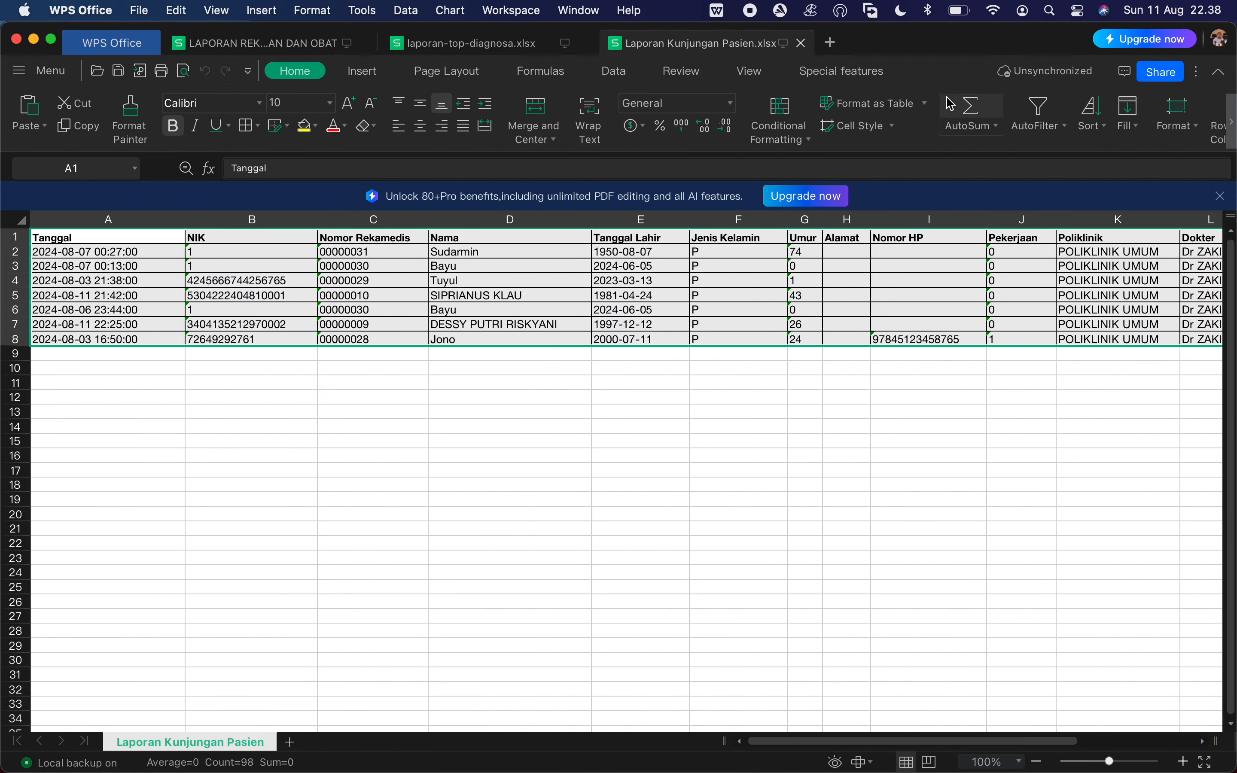
click(725, 351)
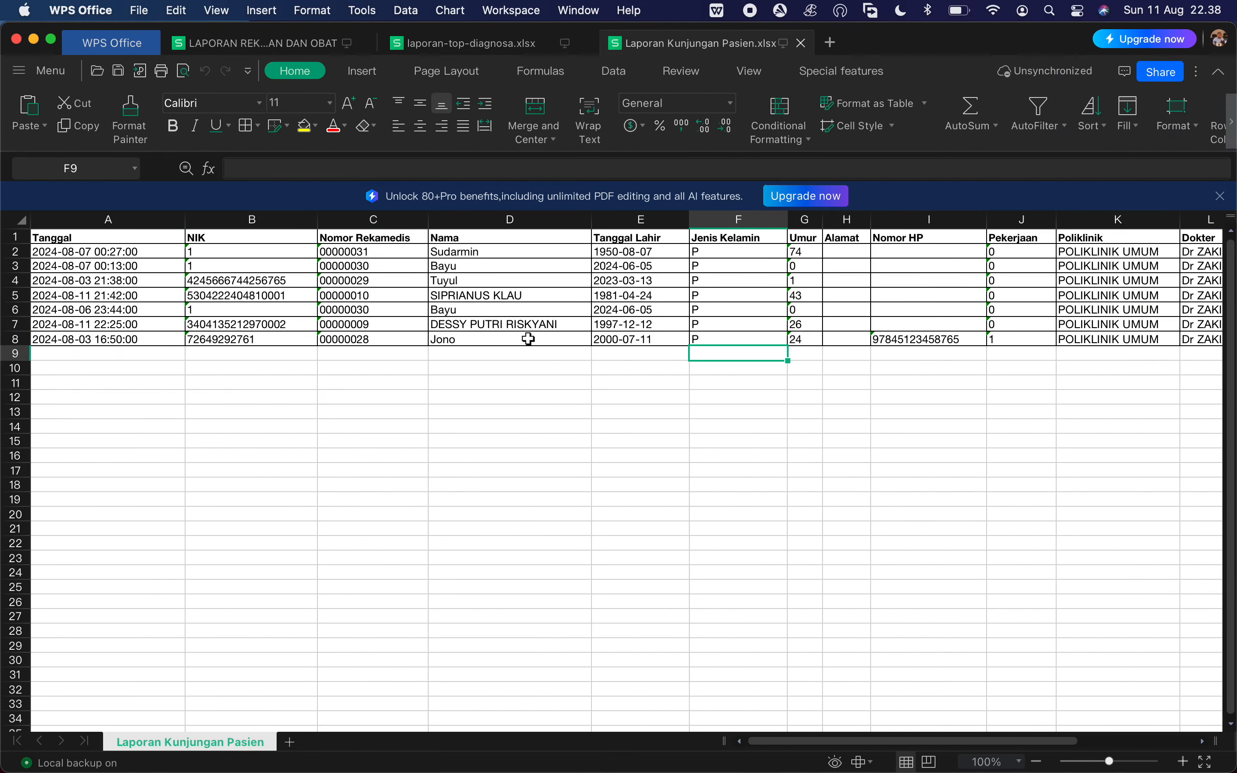
click(402, 309)
scroll(403, 307, right, 10)
scroll(403, 305, right, 10)
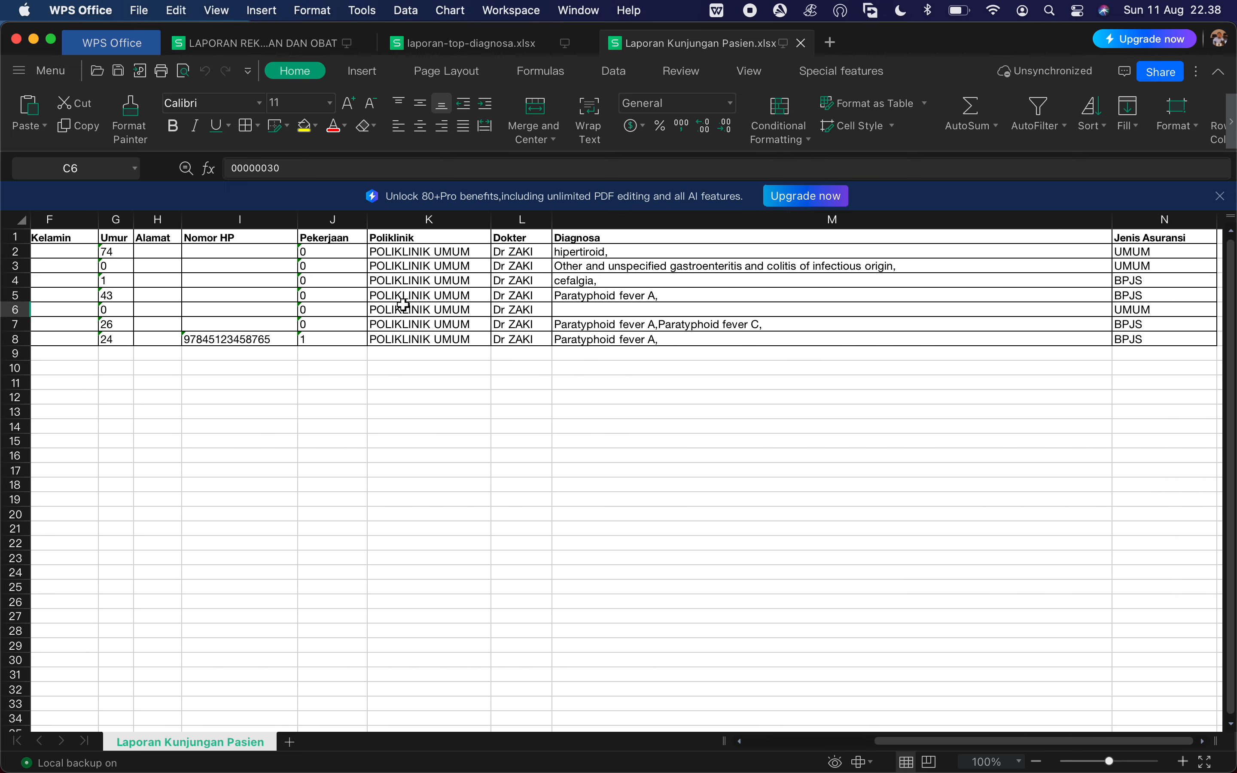
scroll(403, 306, left, 10)
scroll(404, 305, left, 5)
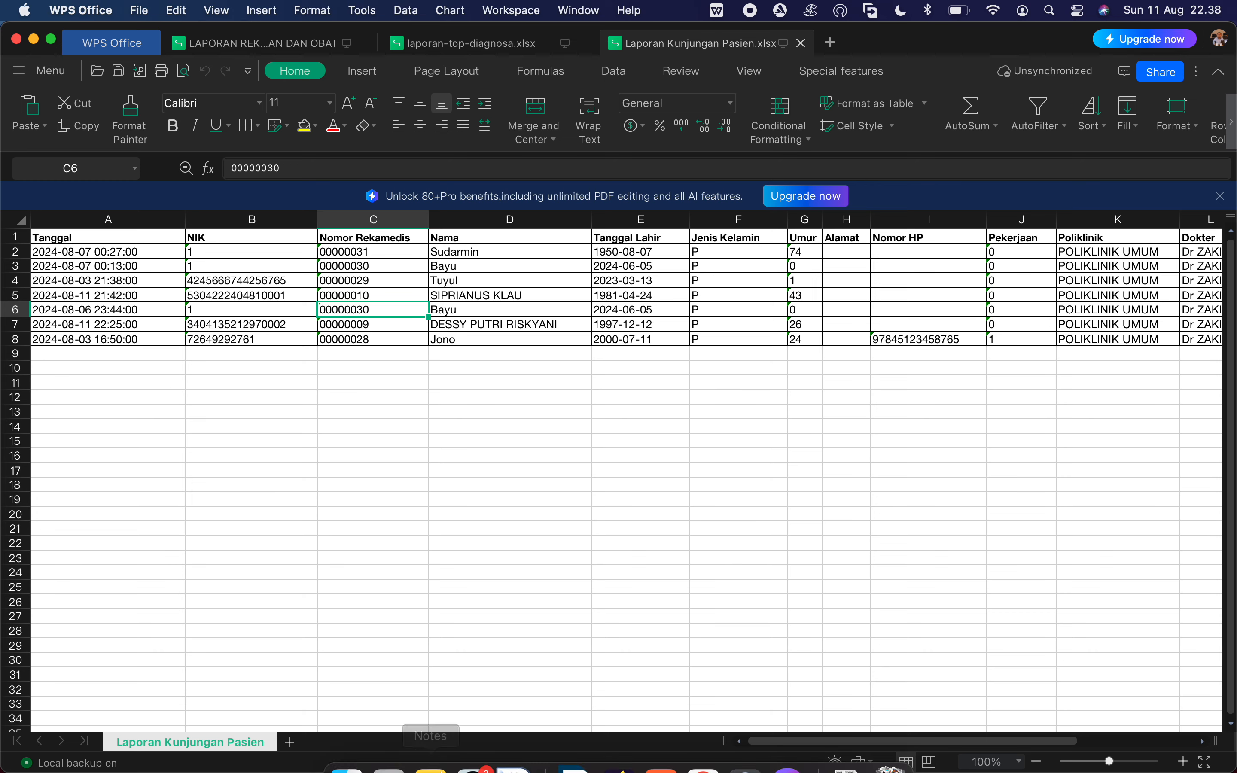
click(621, 754)
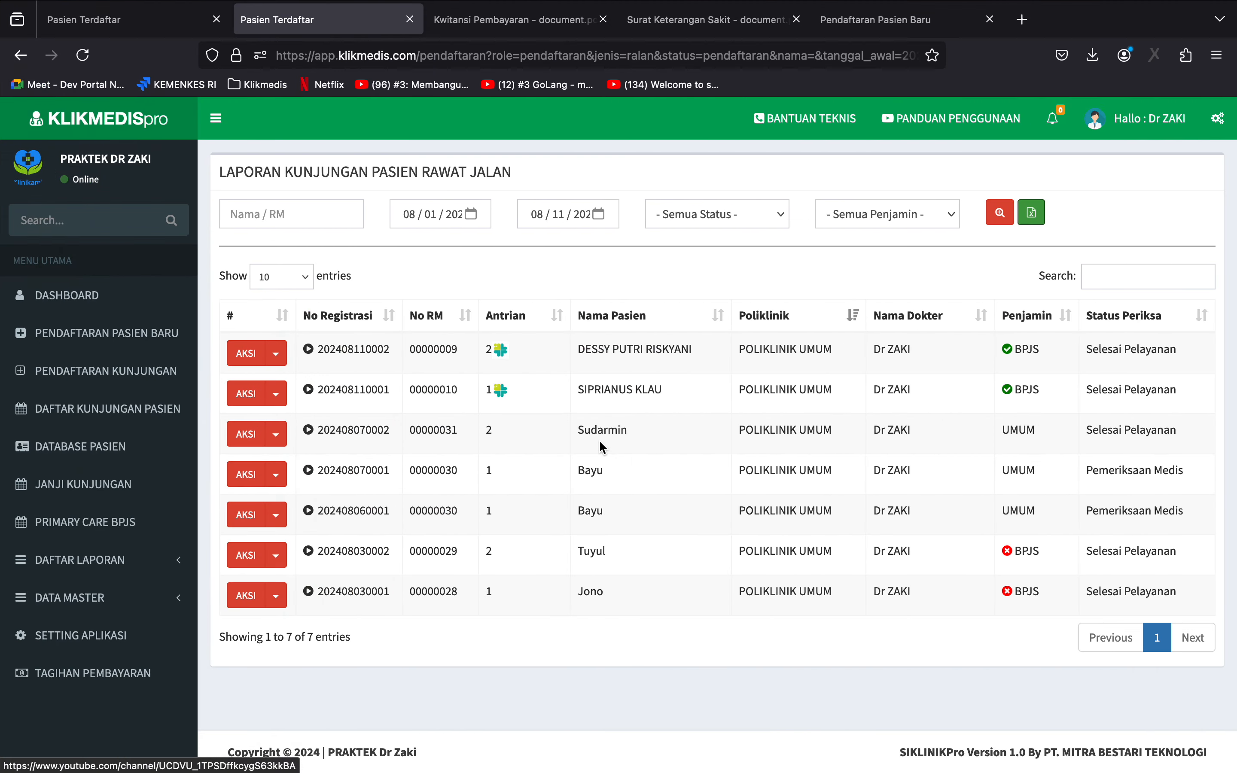